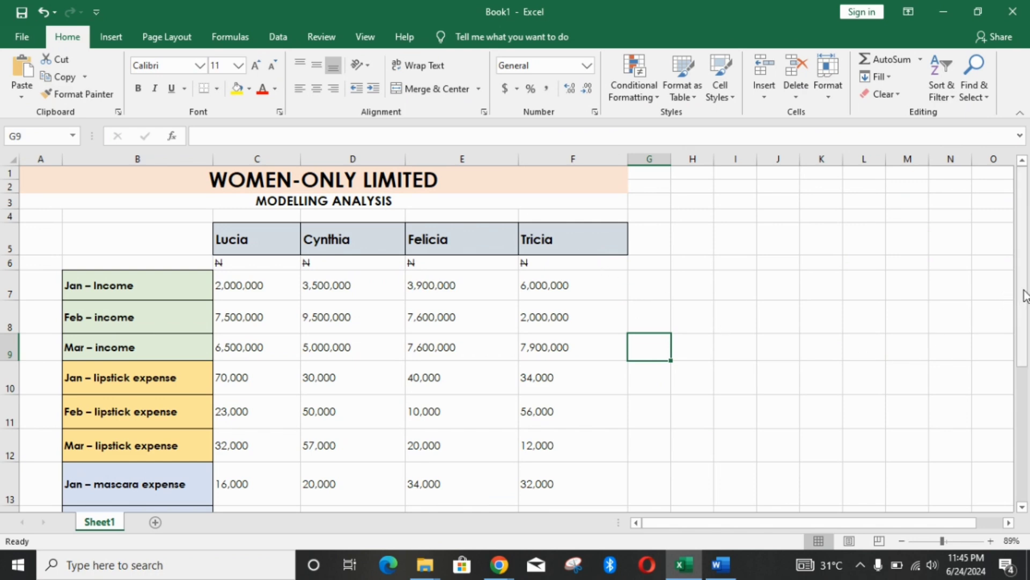
- Review the numbered requirements in the Word document and examine the monthly income and lipstick expense rows in the Excel sheet
mouse_move(1024, 294)
mouse_down()
mouse_move(1026, 396)
mouse_move(1026, 292)
mouse_up()
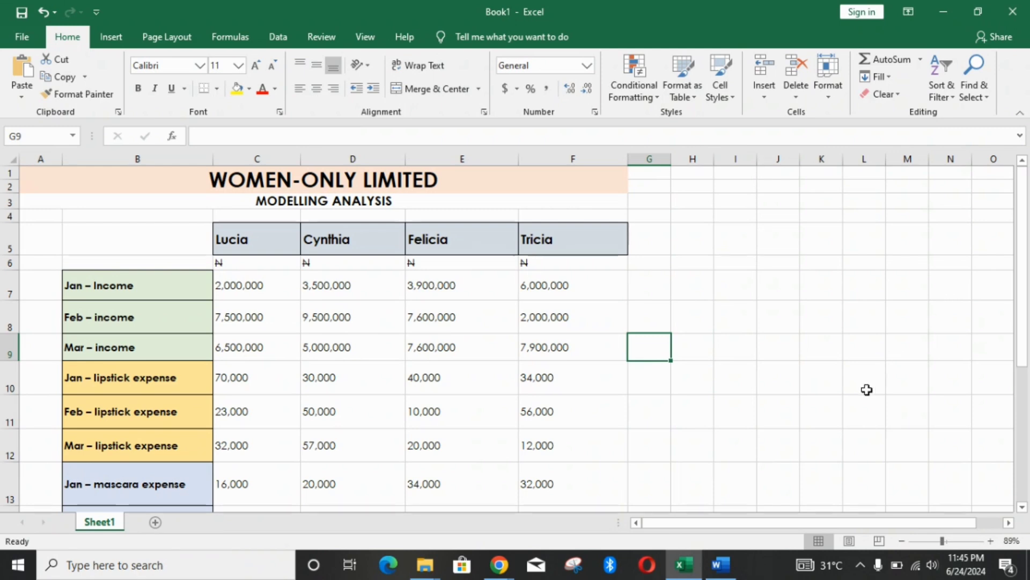
click(717, 566)
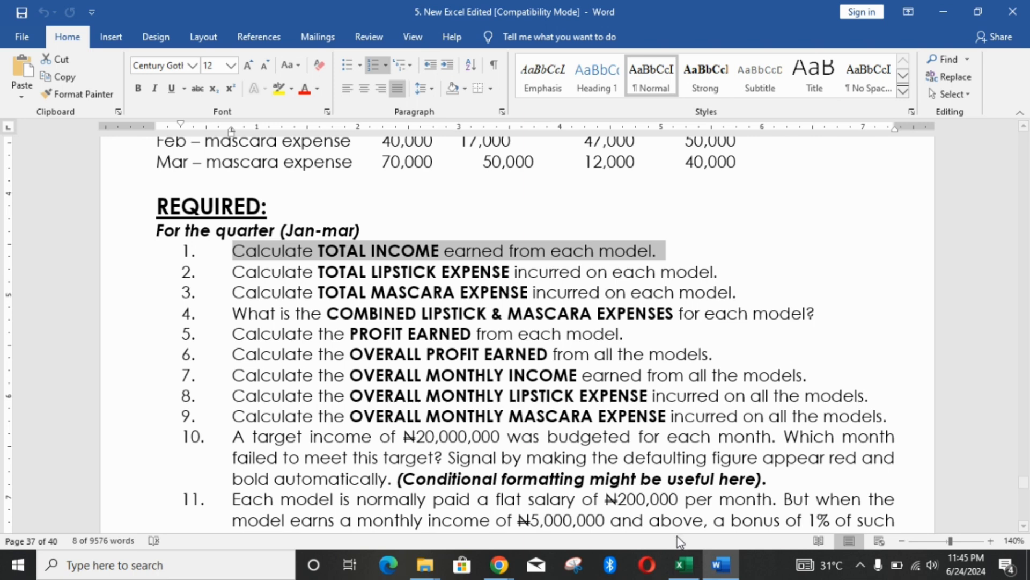
click(683, 564)
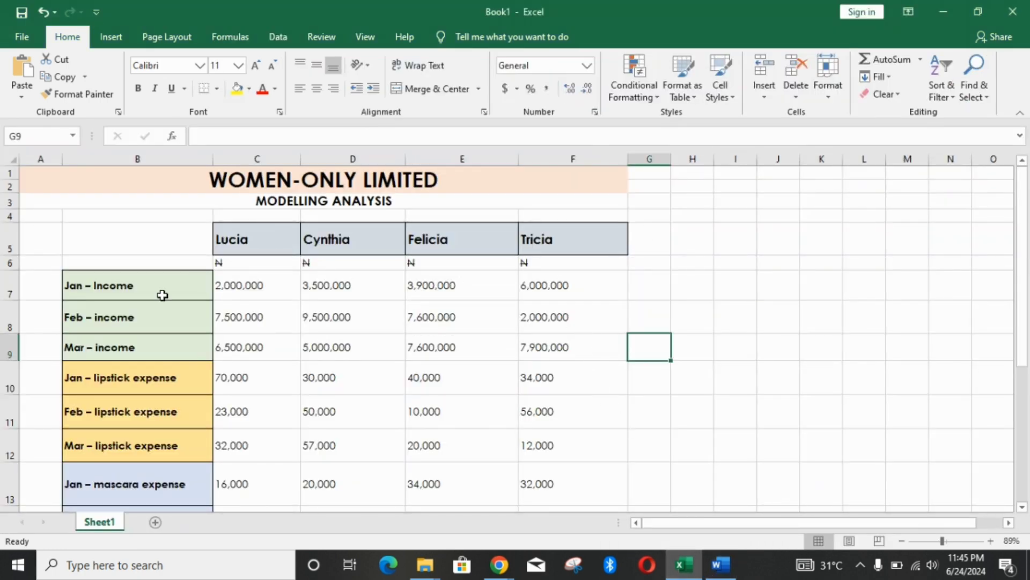
click(125, 281)
click(116, 316)
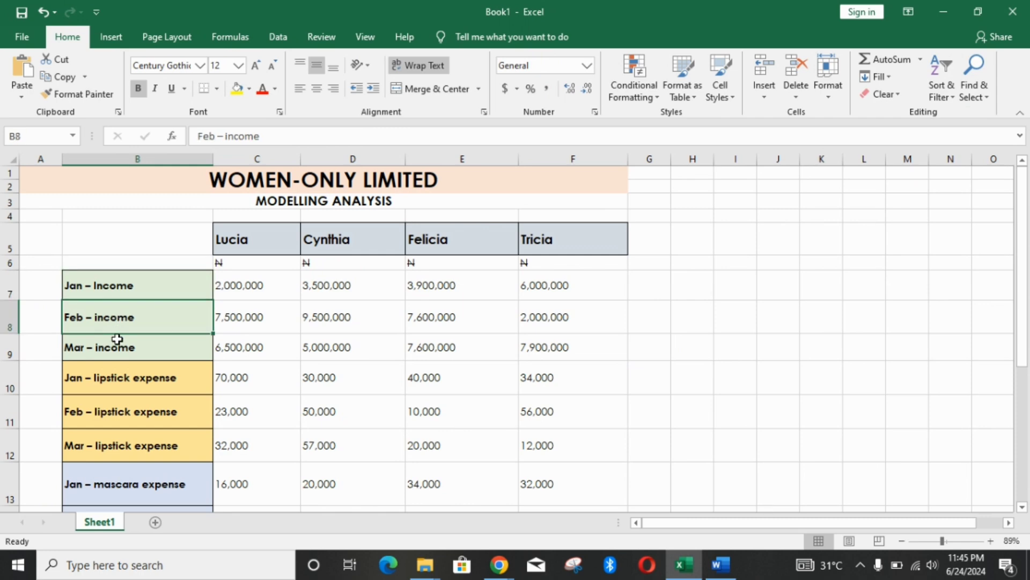
click(118, 355)
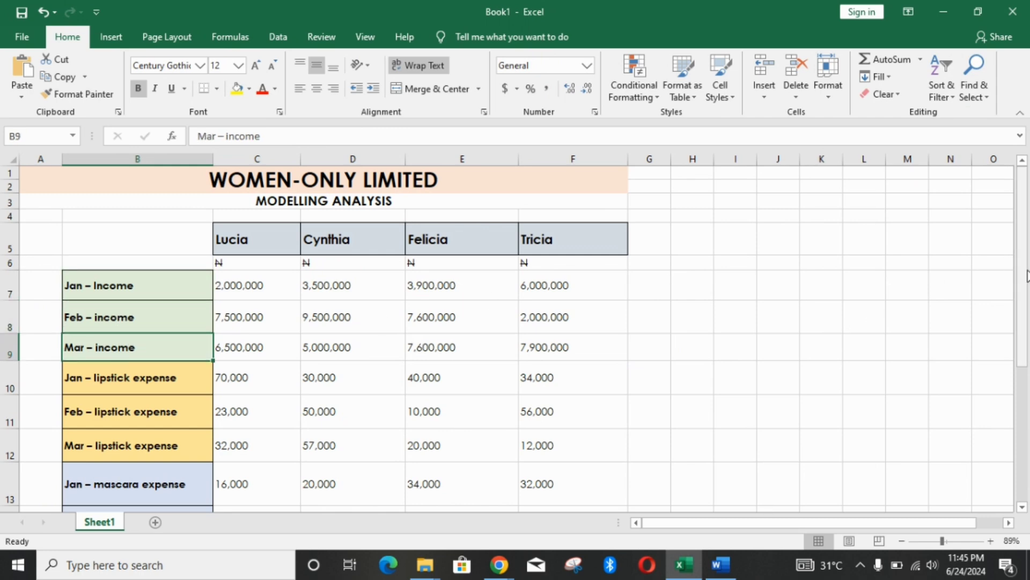
drag(1022, 266, 1028, 386)
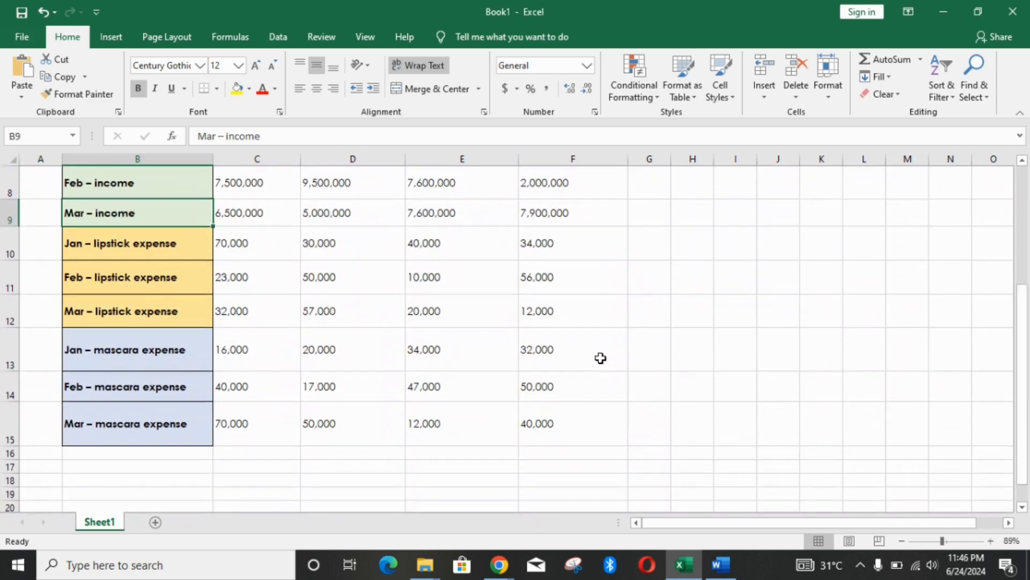
click(149, 245)
click(141, 281)
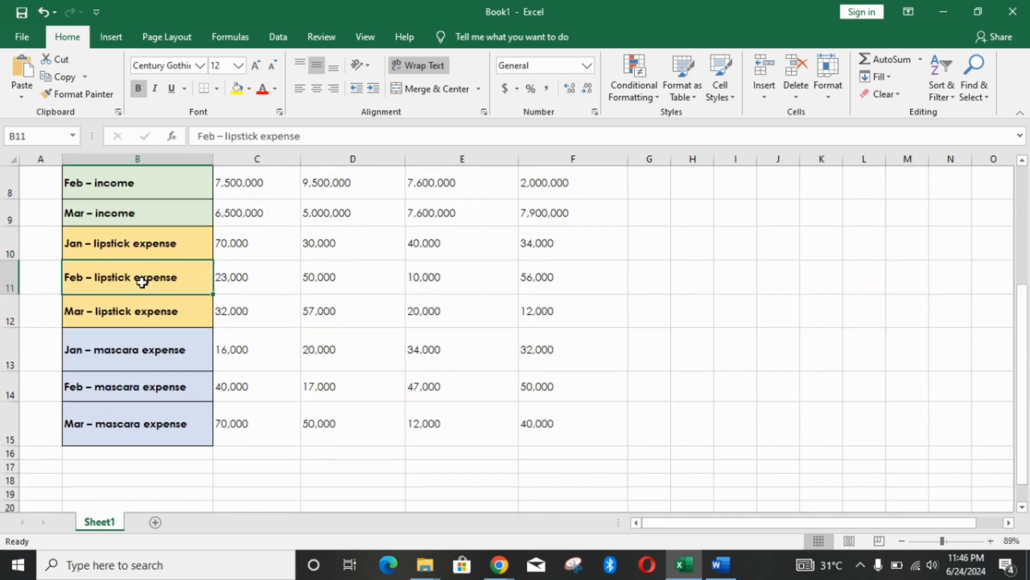
click(140, 309)
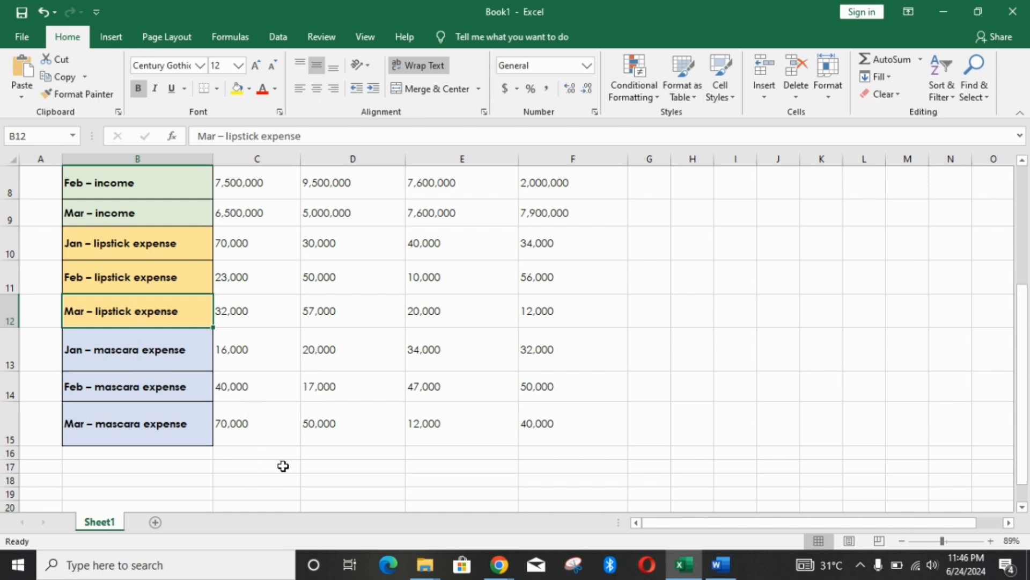
- Enter the label TOTAL INCOME in cell B17 below the mascara expense rows and make row 17 taller
drag(1025, 314, 1017, 332)
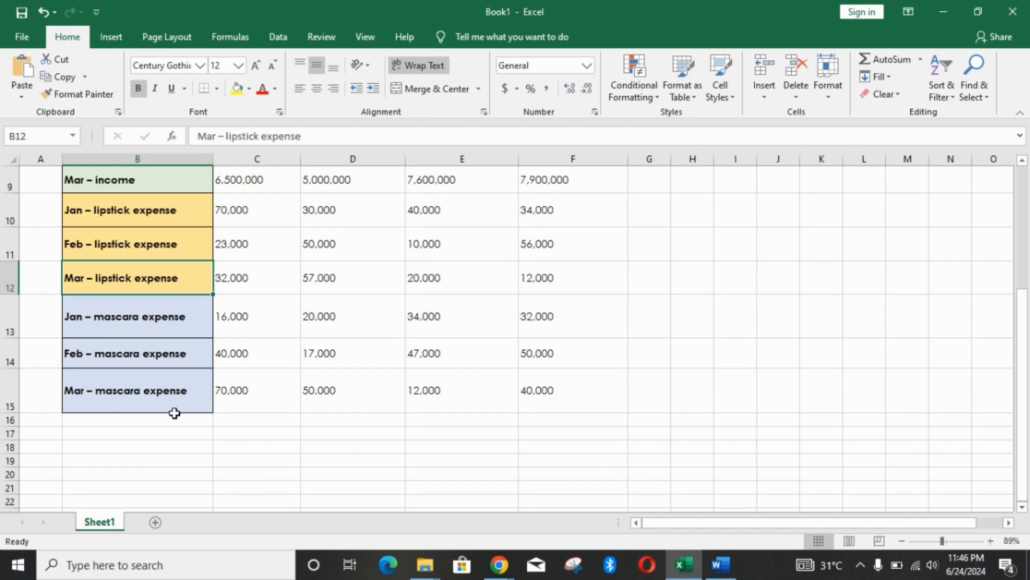
click(162, 430)
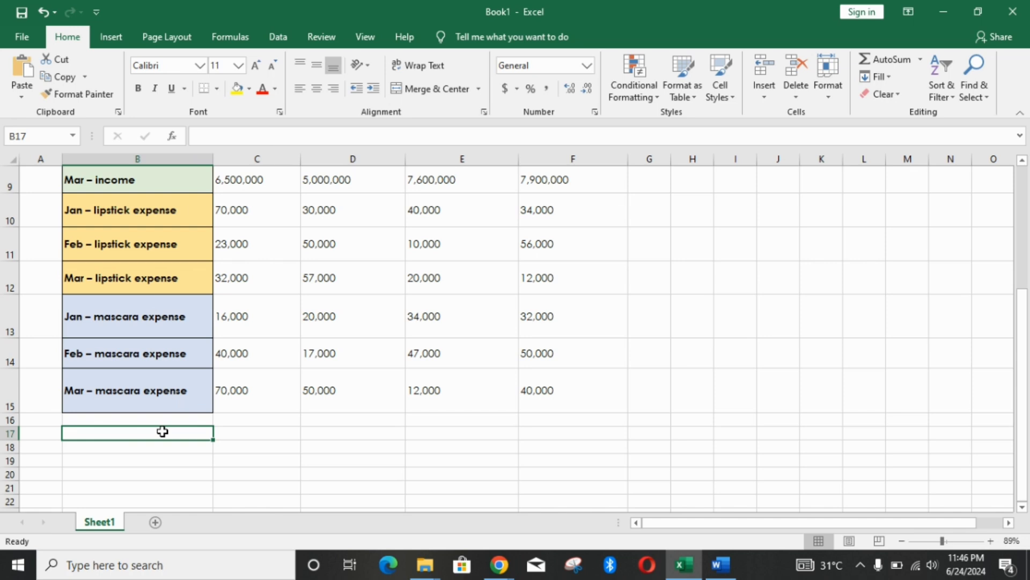
text(TO)
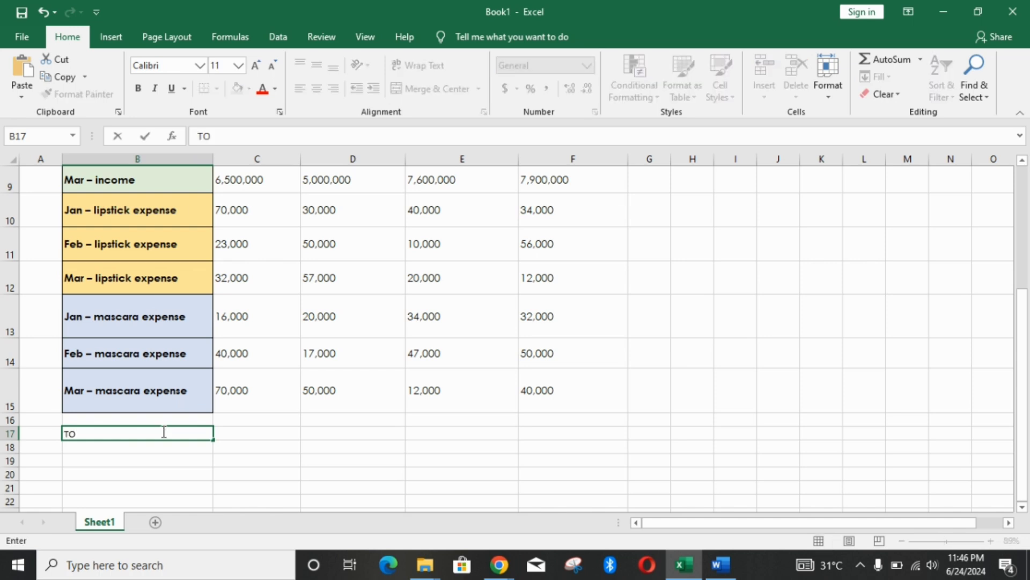
text(TAL INCOME)
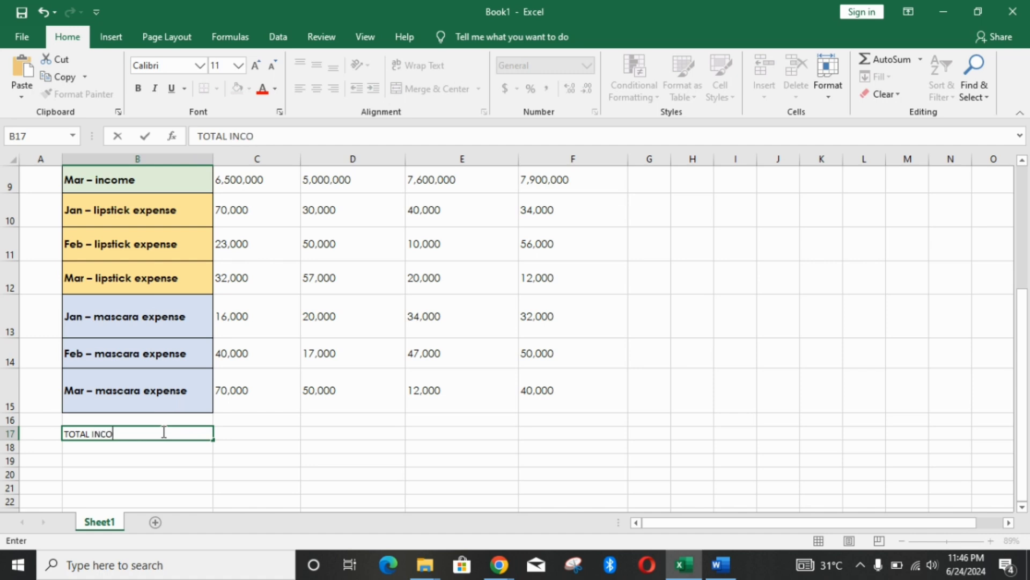
click(231, 433)
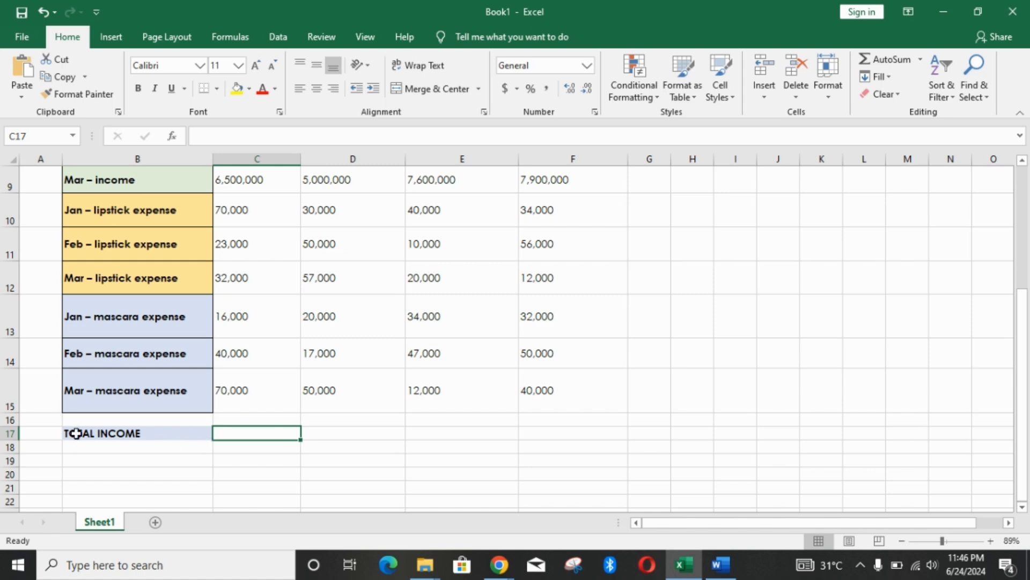
drag(11, 440, 12, 452)
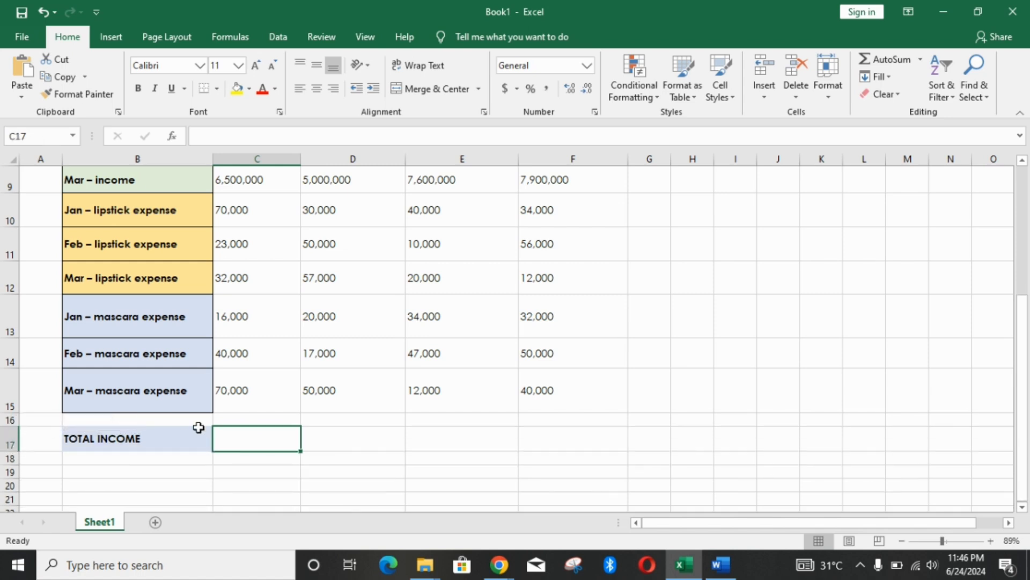
- Freeze the panes at cell B6 to keep rows 1 to 5 and column A in view
drag(1023, 407, 1028, 285)
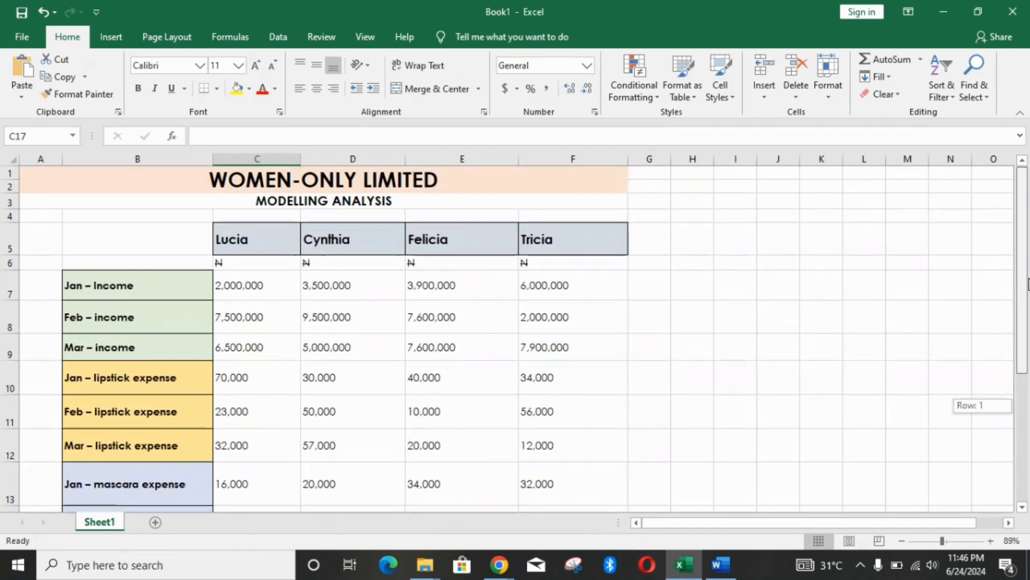
click(184, 267)
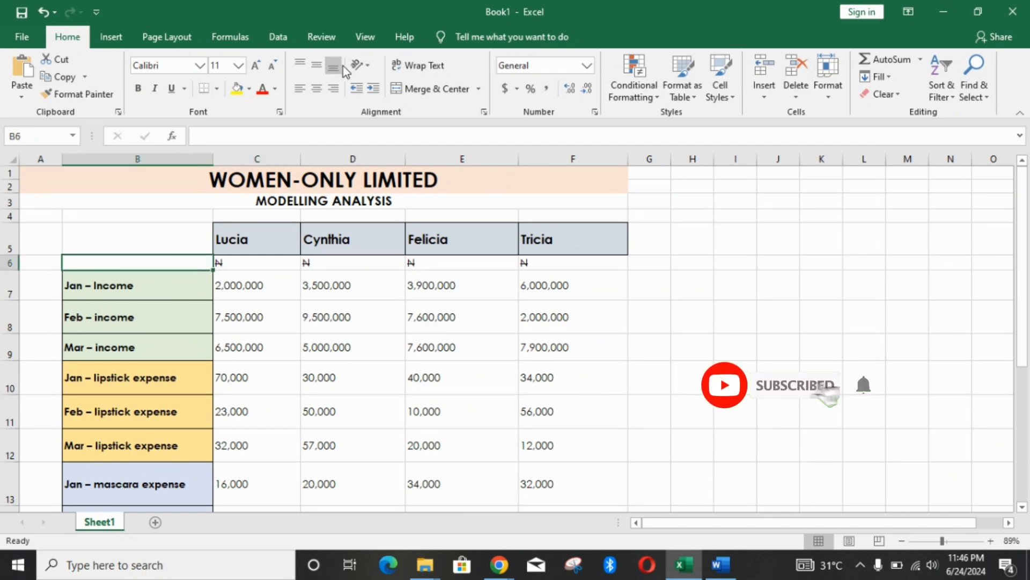
click(367, 35)
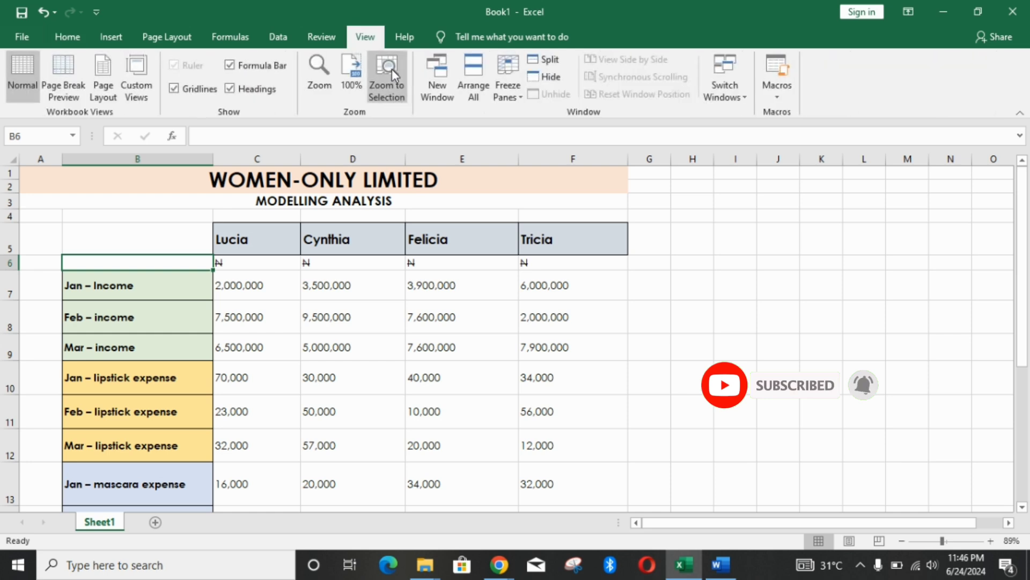
click(507, 90)
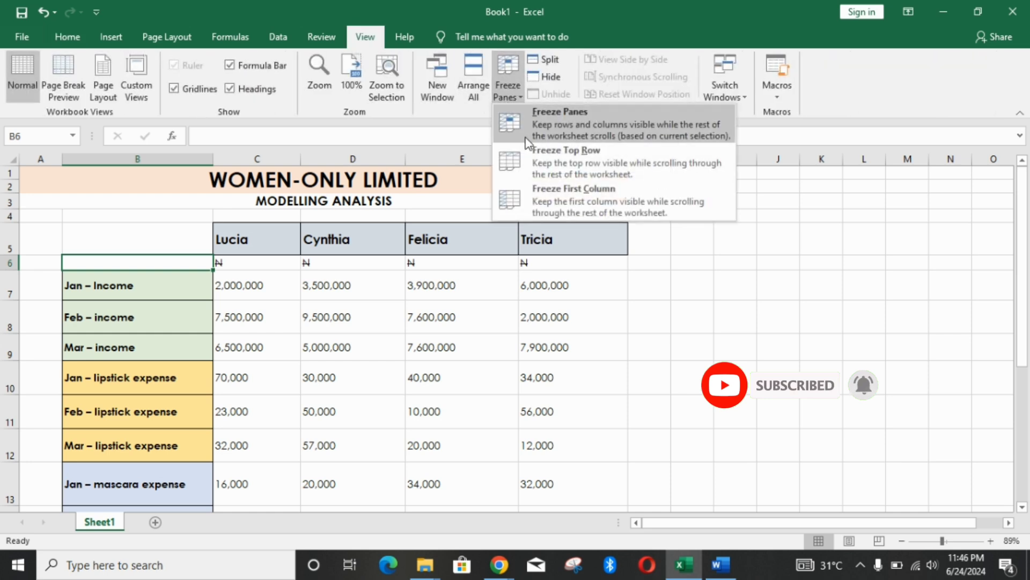
click(530, 139)
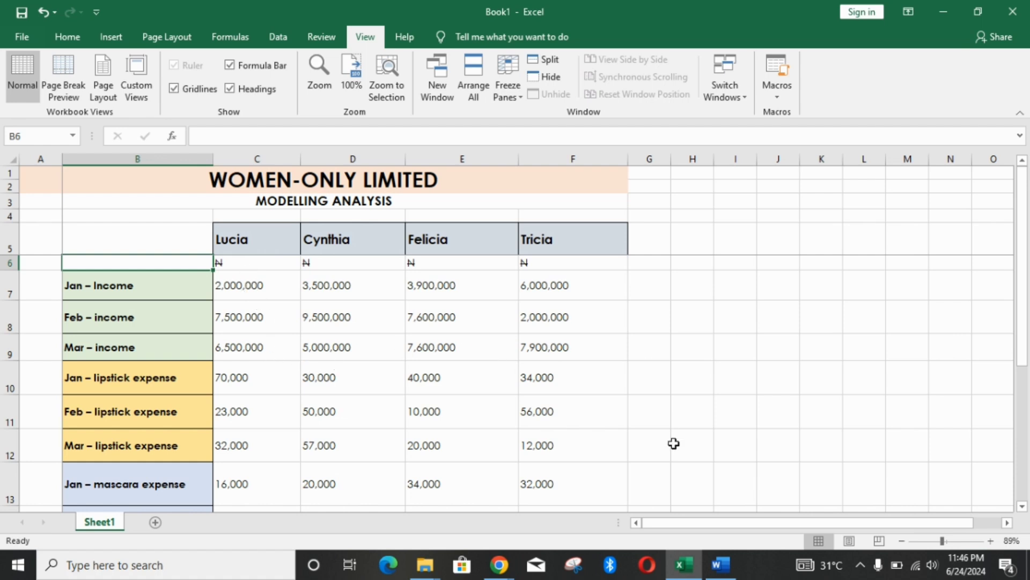
drag(1025, 343, 1028, 458)
click(260, 436)
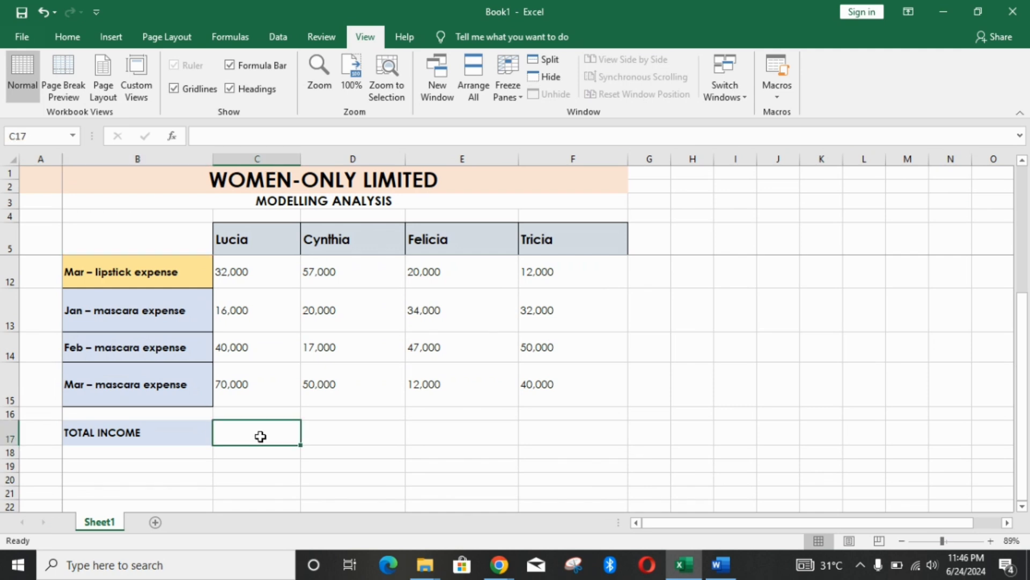
text(=)
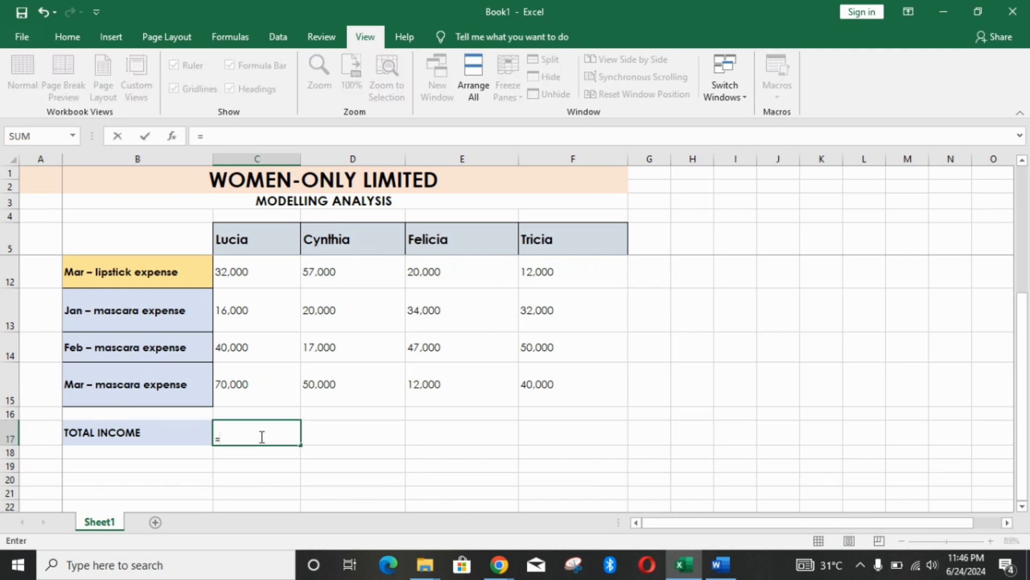
text(SUM)
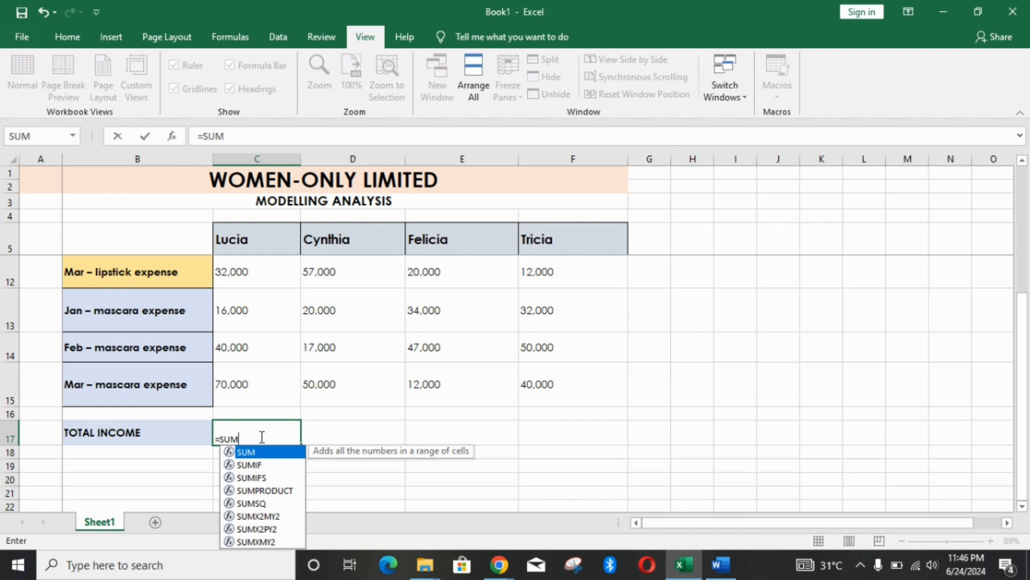
text(()
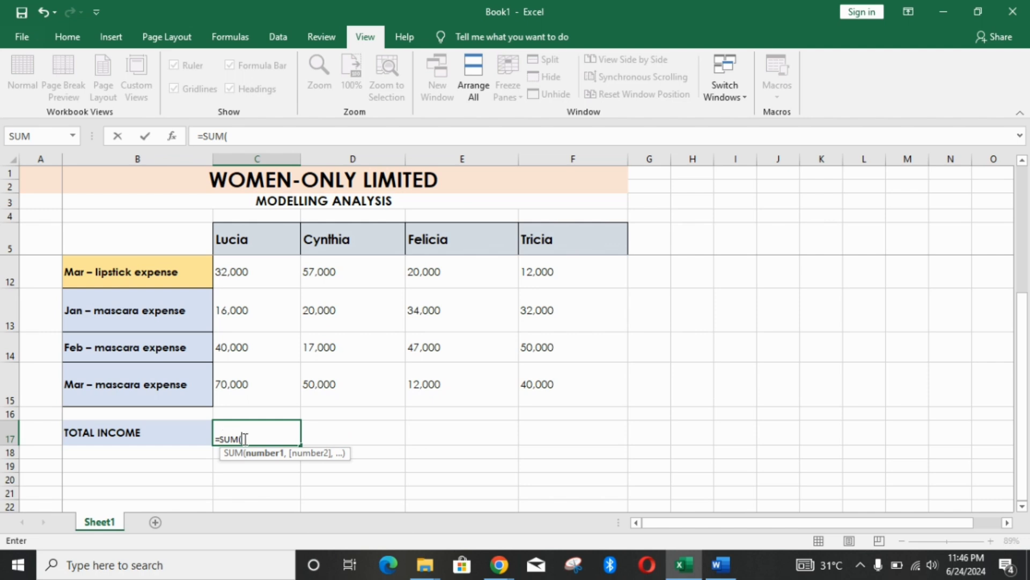
key(BackSpace)
key(BackSpace)
key(BackSpace)
key(BackSpace)
key(BackSpace)
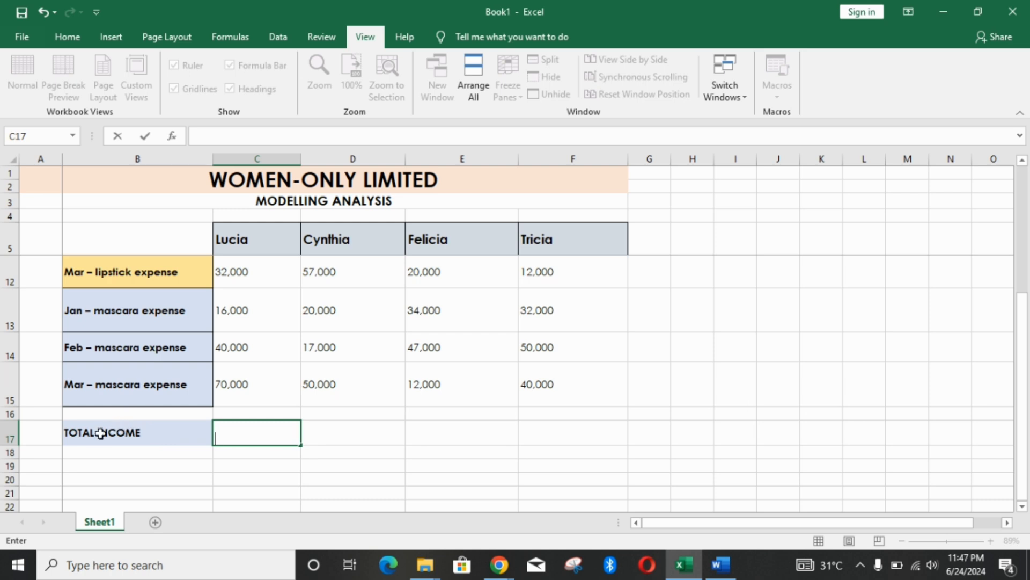
drag(76, 438, 752, 515)
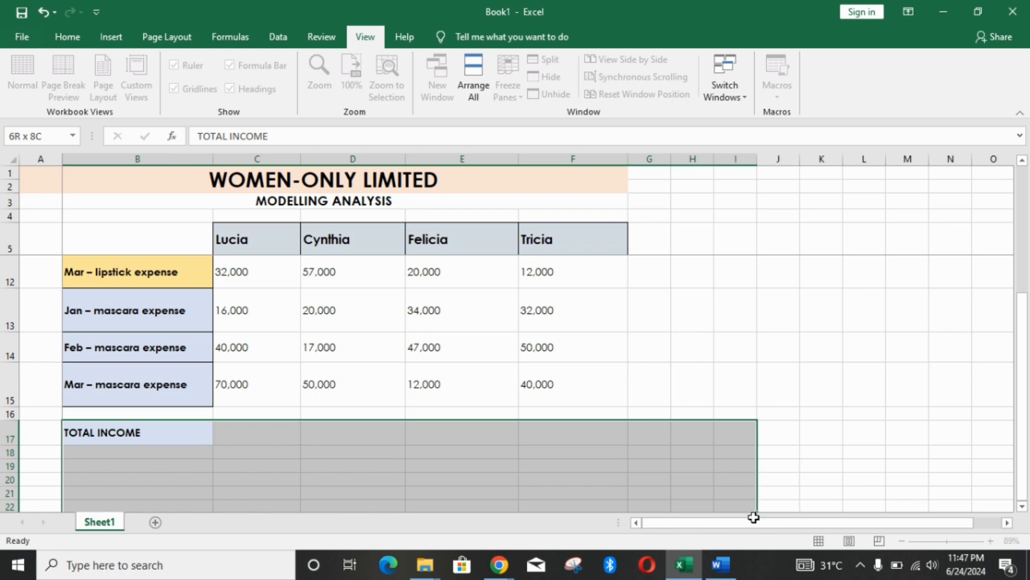
click(294, 397)
- Enter the formula =SUM(C7:C9) in cell C17 to total the January to March income of the first model
click(279, 352)
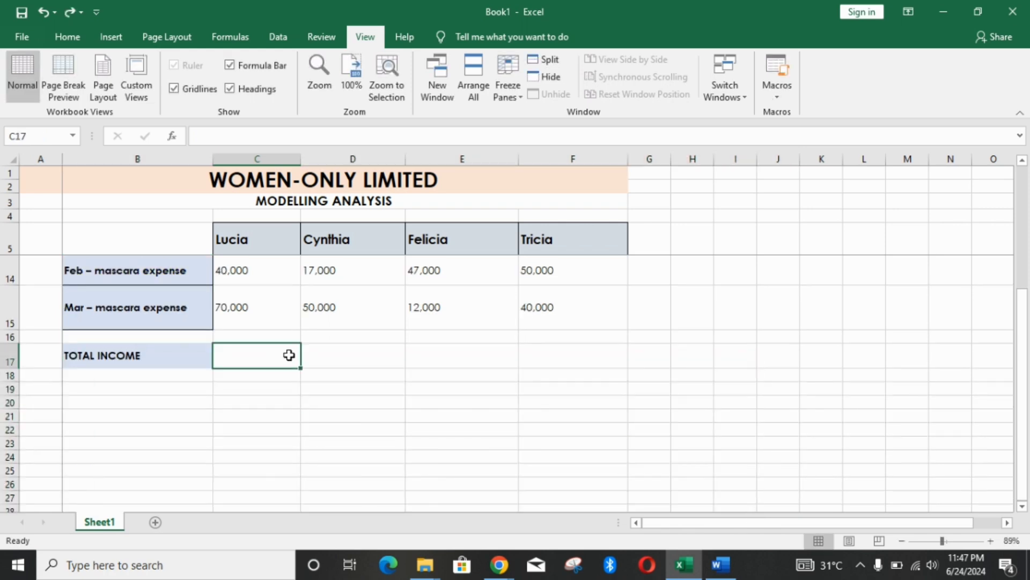
text(=)
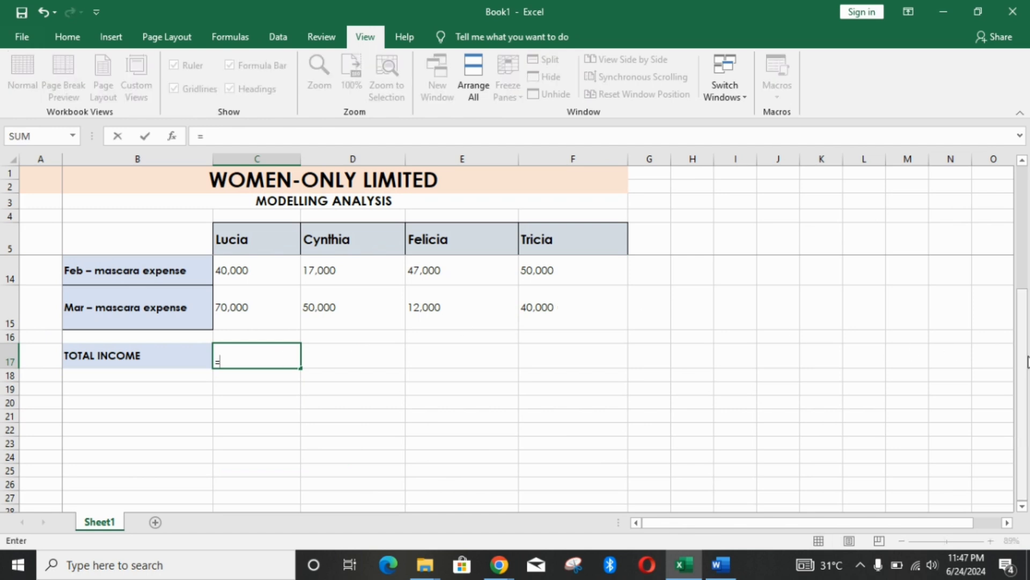
drag(1022, 353, 1027, 230)
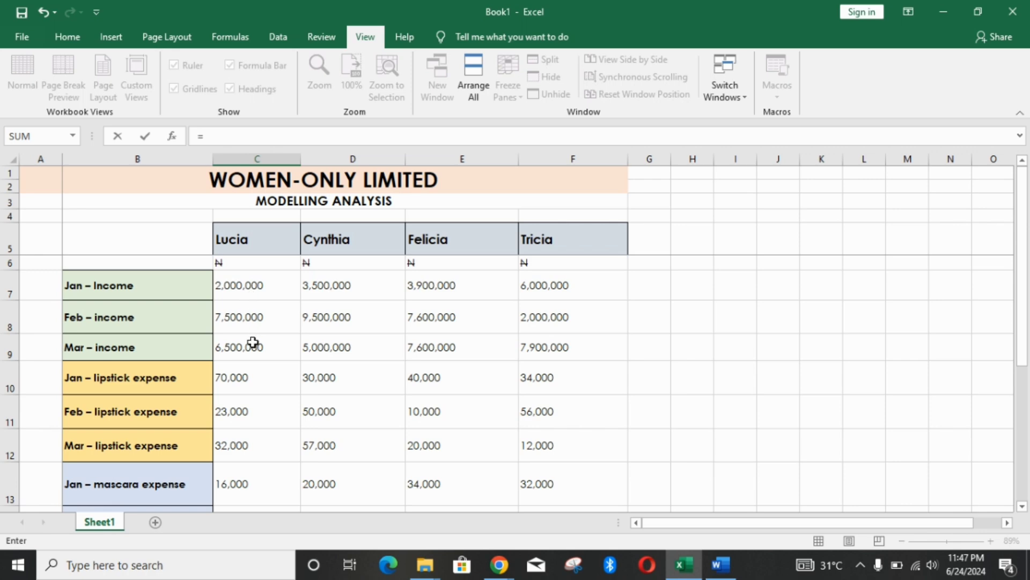
drag(1028, 219, 1029, 353)
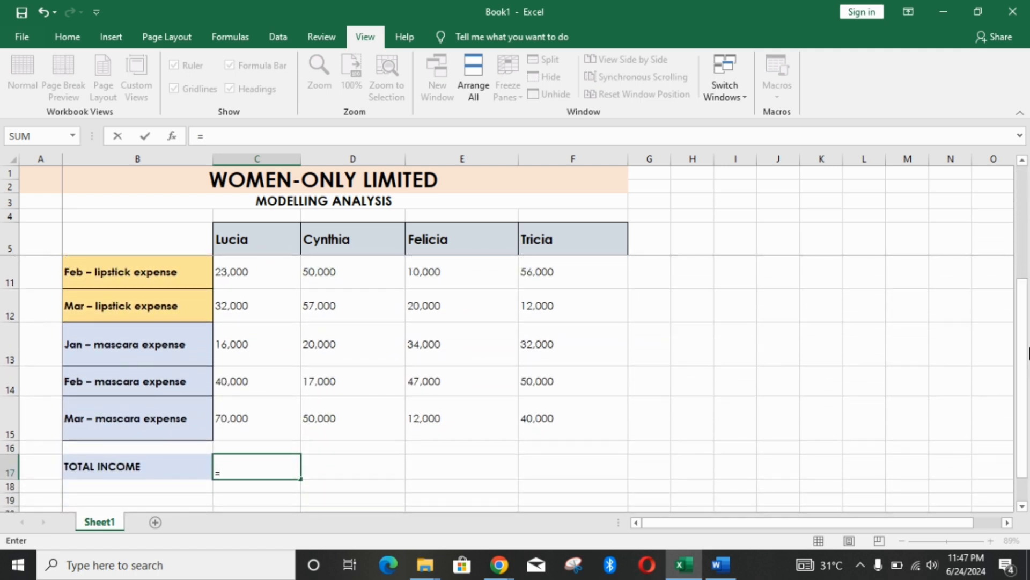
text(SUM)
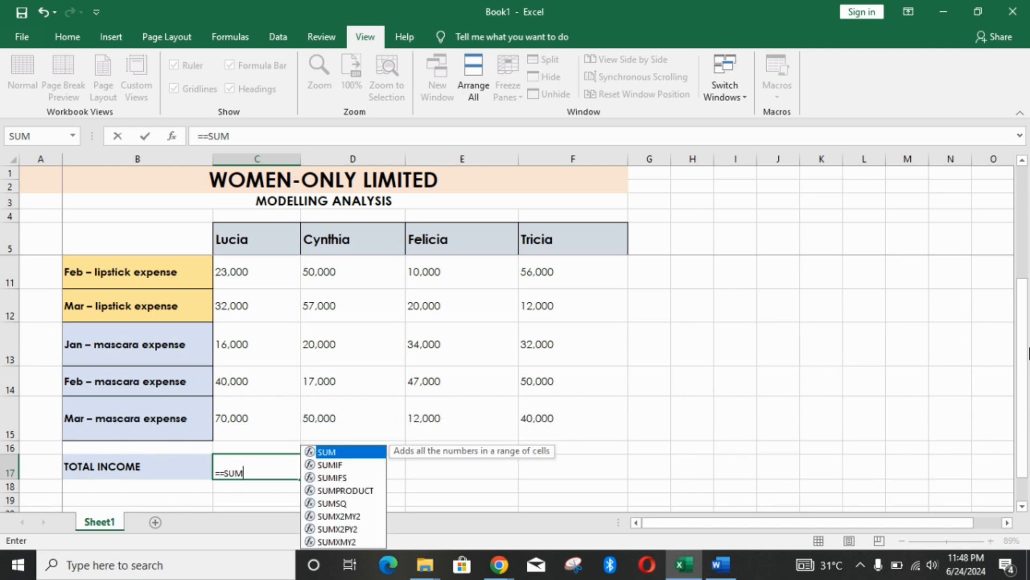
key(BackSpace)
key(BackSpace)
key(BackSpace)
key(BackSpace)
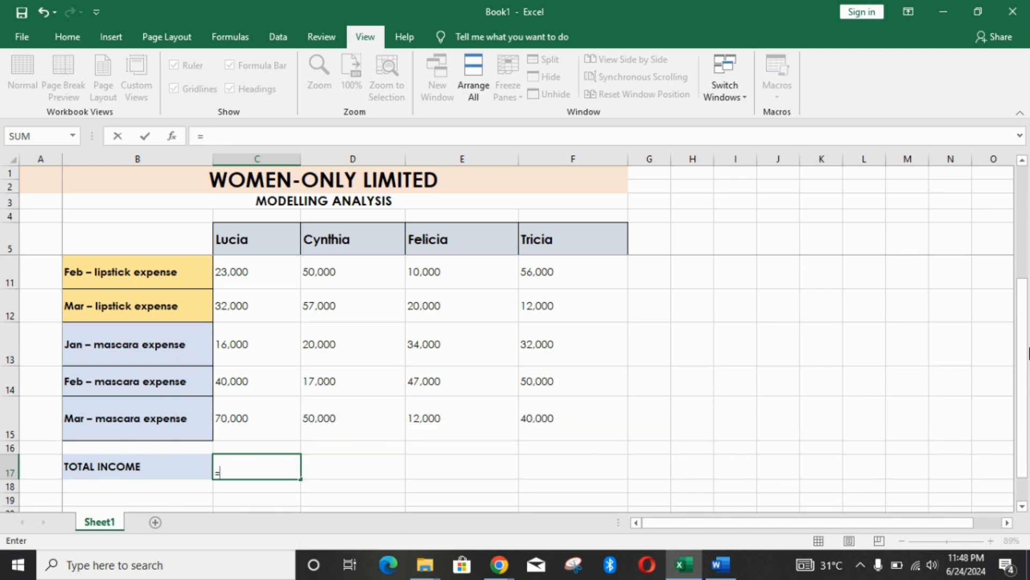
text(SUM)
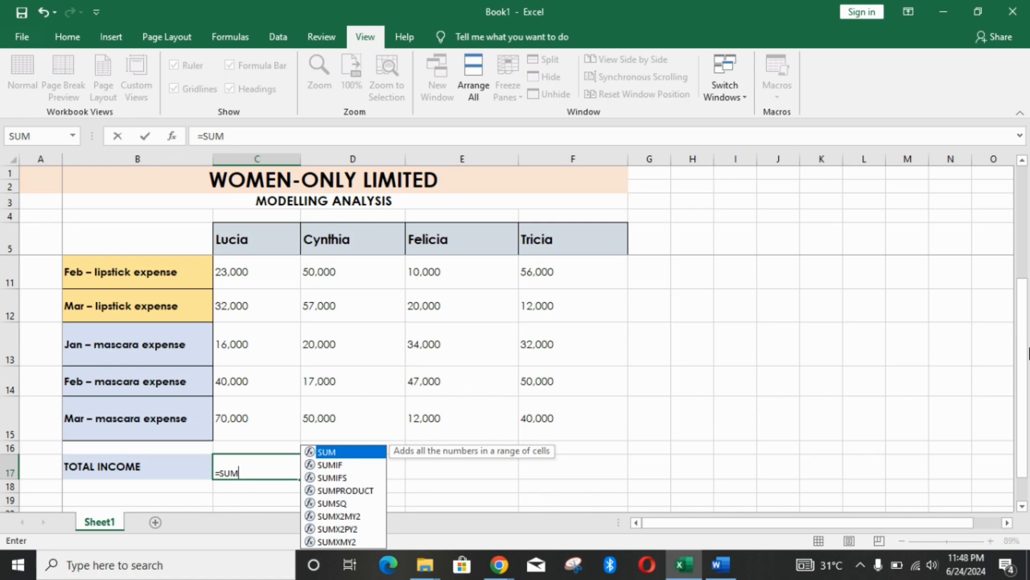
text(()
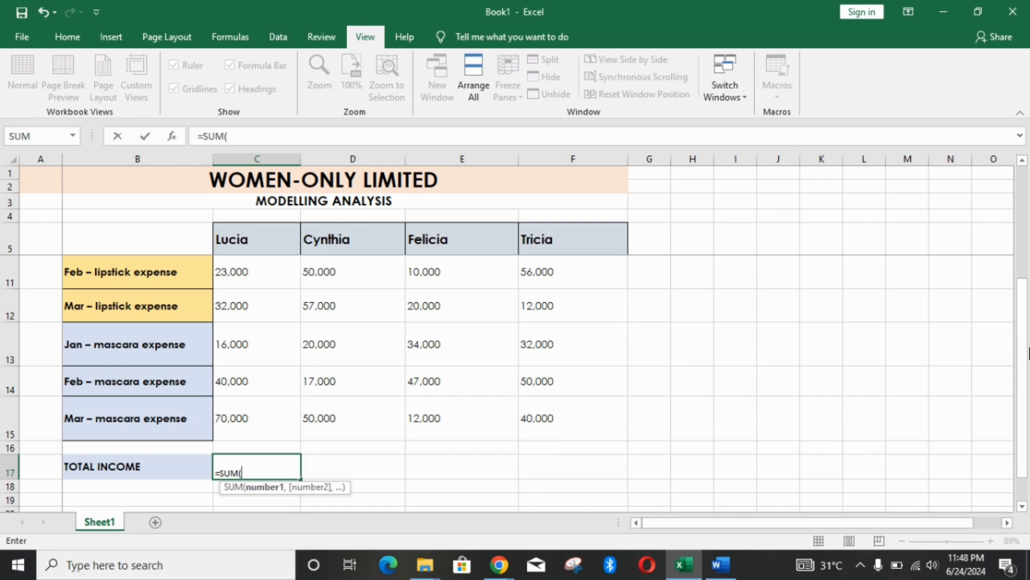
text(C)
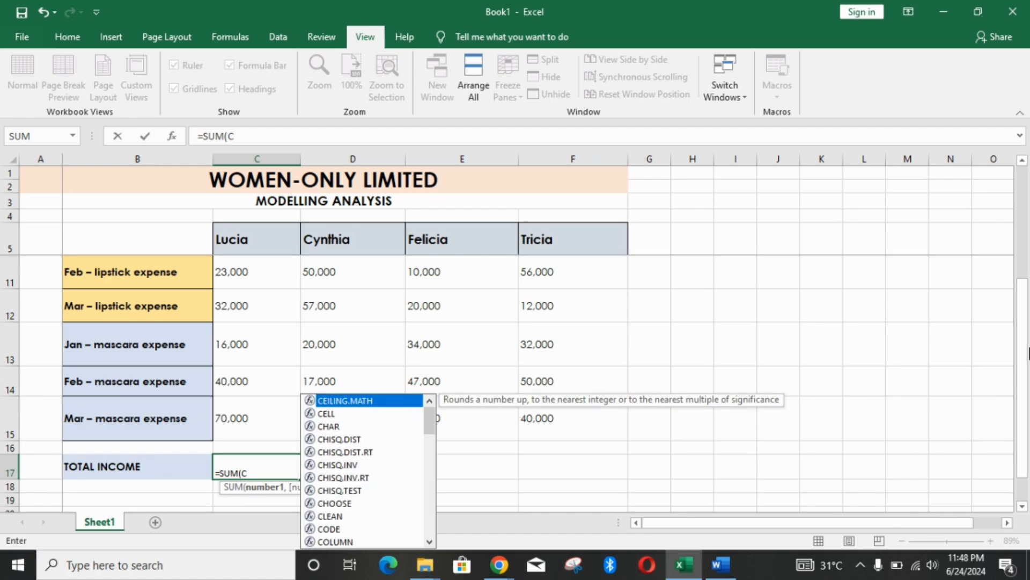
text(7:)
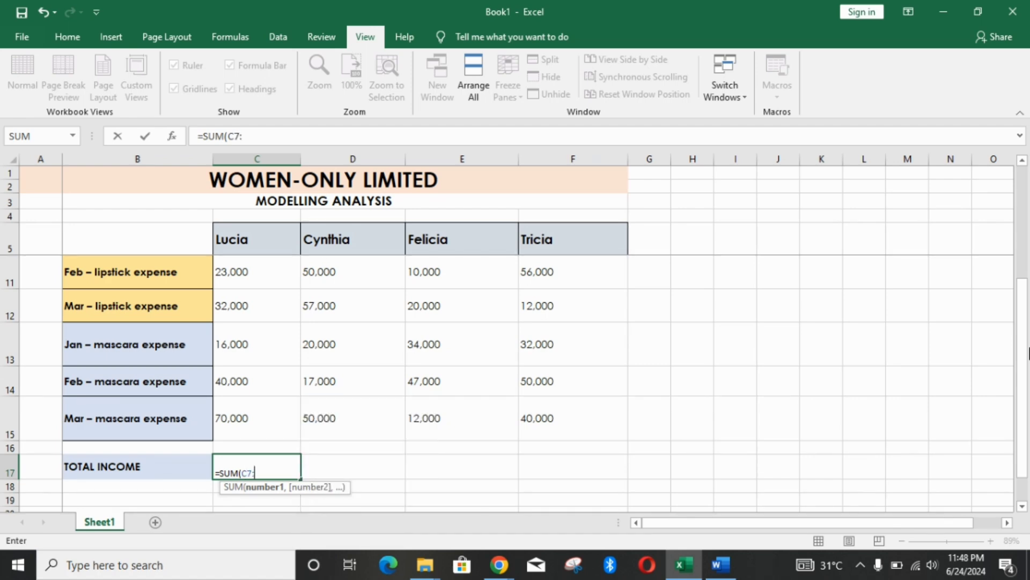
text(C9)
key(Return)
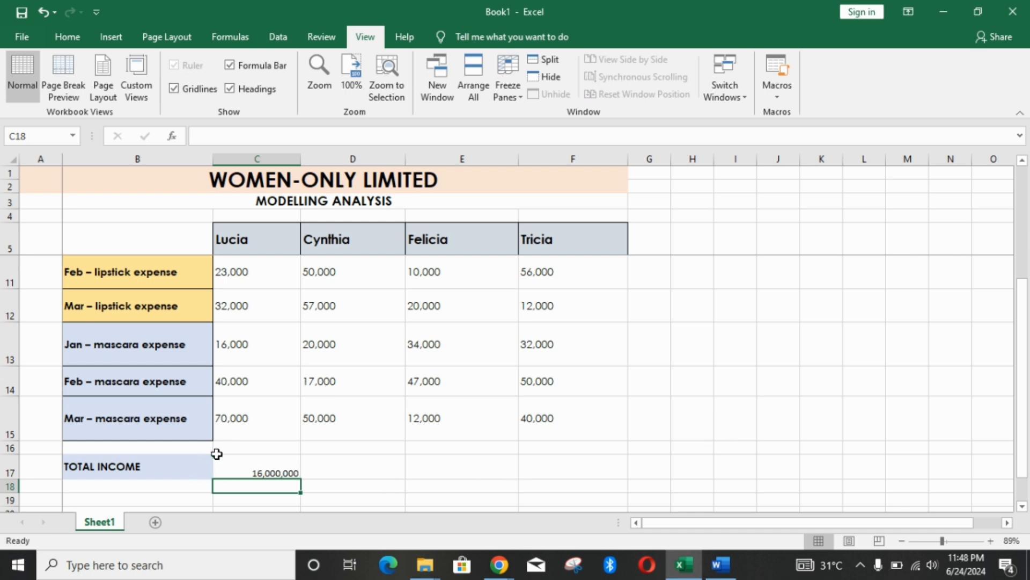
- Increase the font size of the TOTAL INCOME row, cells B17 to F17, to 18
drag(211, 456, 551, 459)
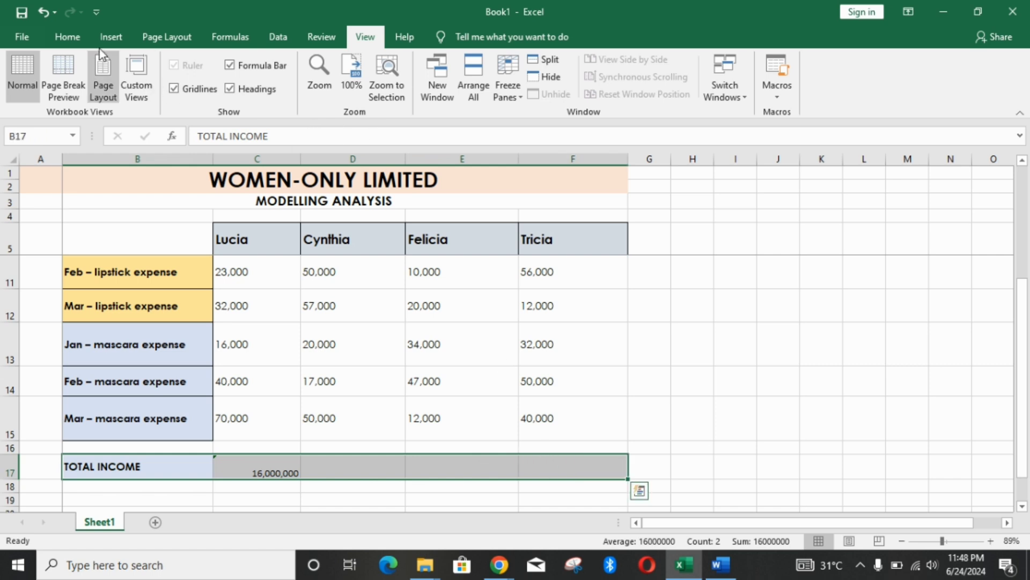
click(65, 40)
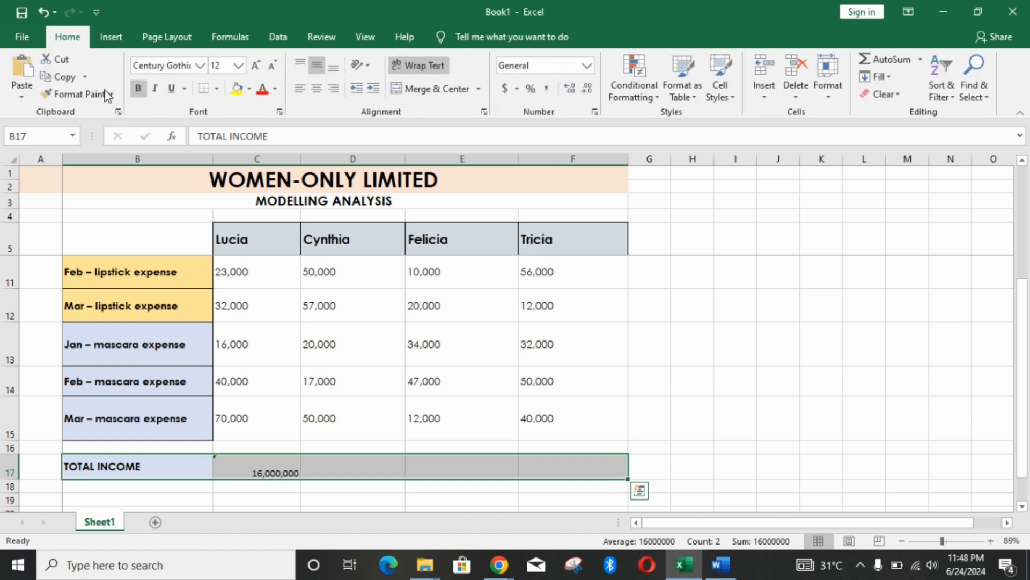
triple_click(262, 65)
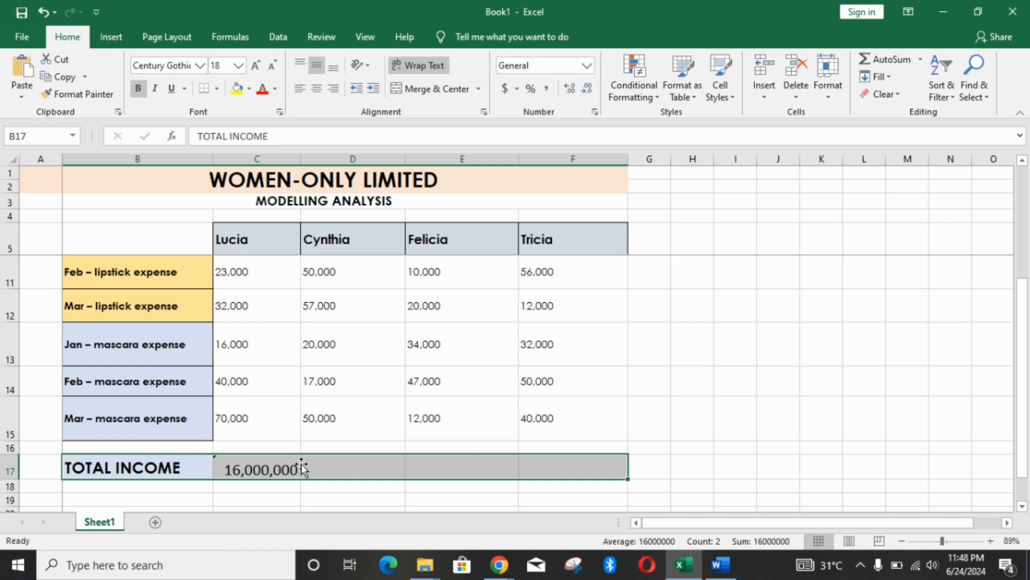
click(395, 466)
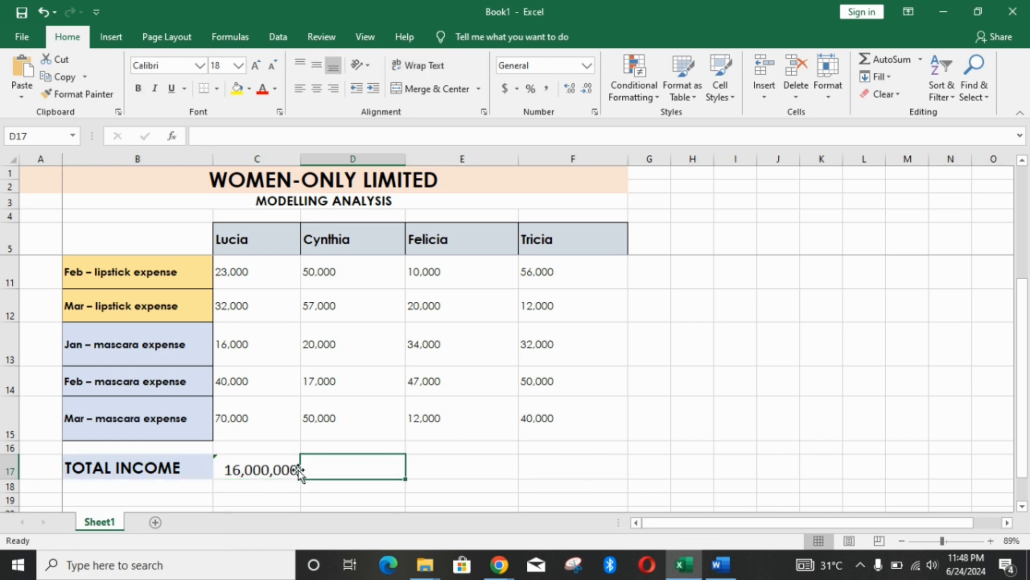
key(Left)
key(Left)
click(281, 469)
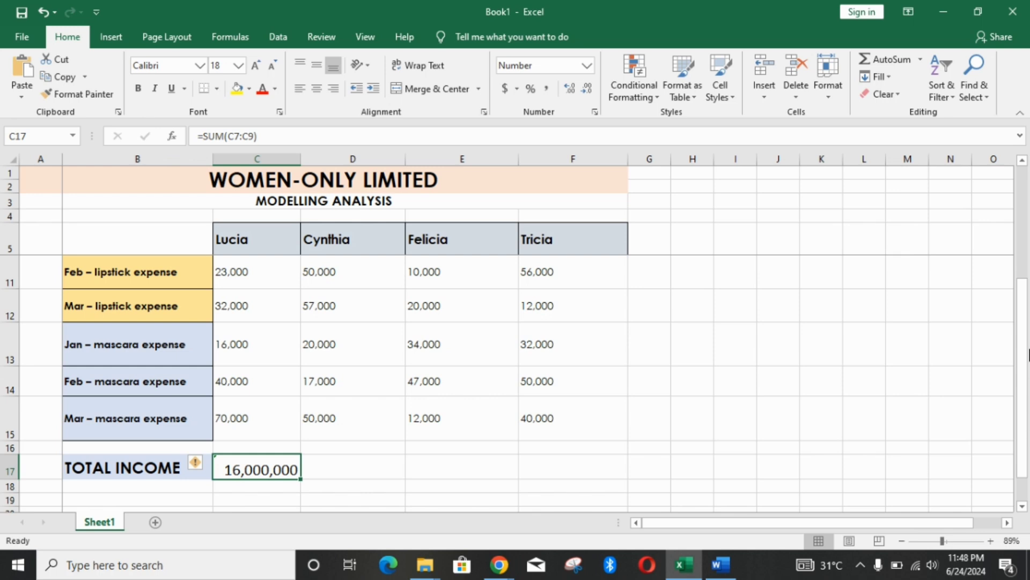
- Enter the formula =SUM(D7:D9) in cell D17 to total the second model's January to March income
drag(1028, 354, 1026, 231)
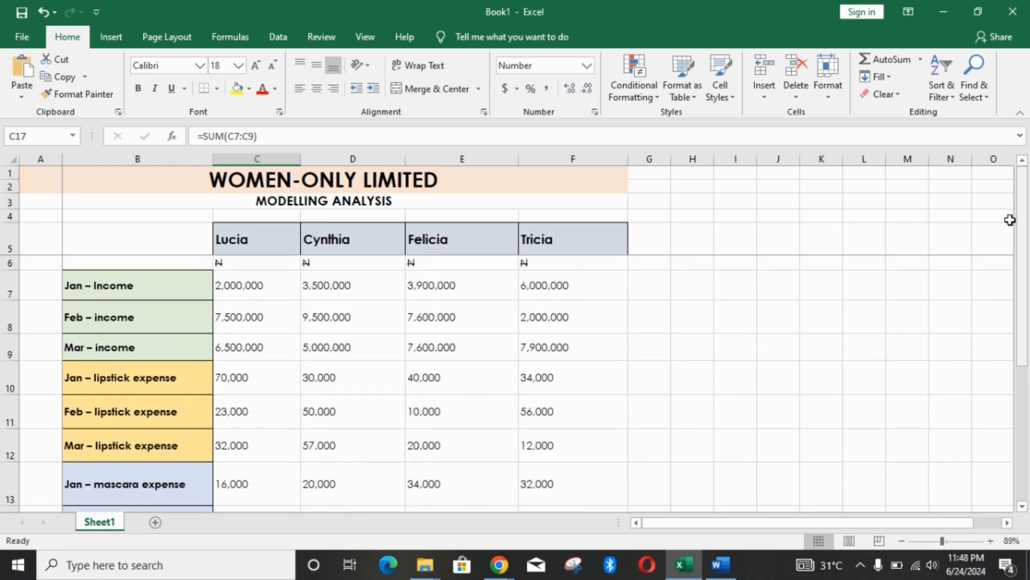
click(346, 282)
click(344, 300)
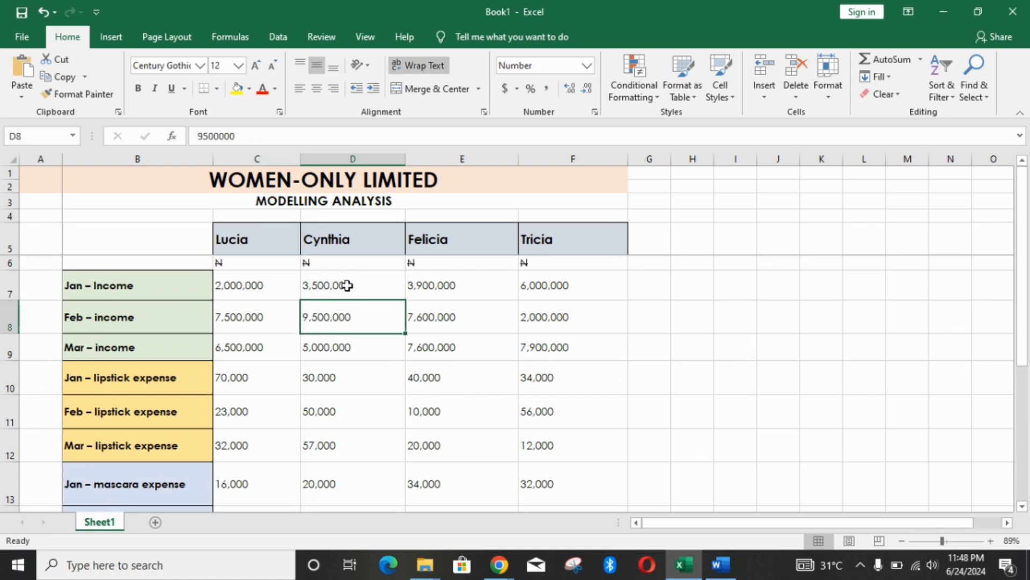
click(346, 285)
click(345, 303)
click(343, 348)
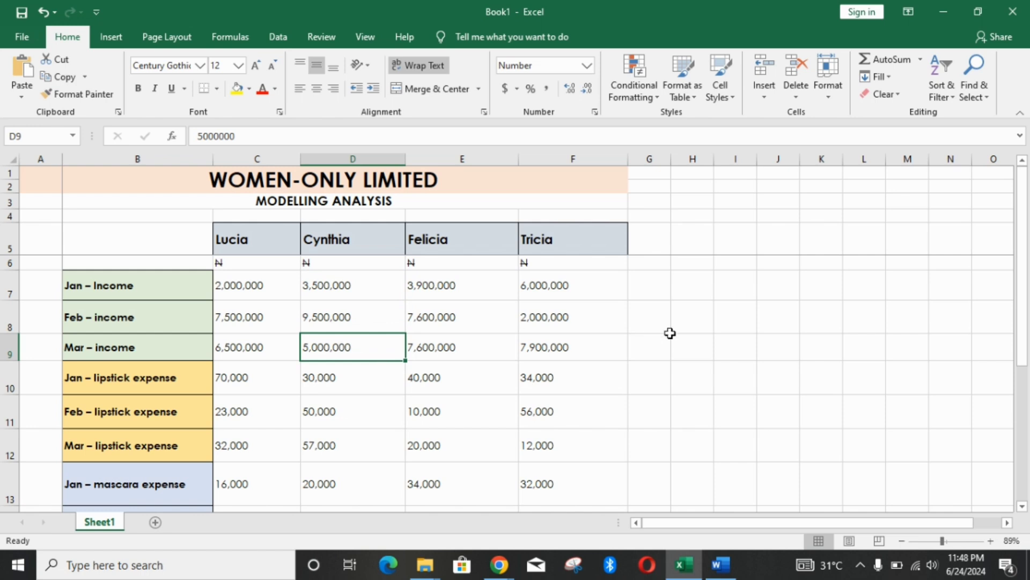
drag(1022, 296, 1023, 308)
double_click(339, 470)
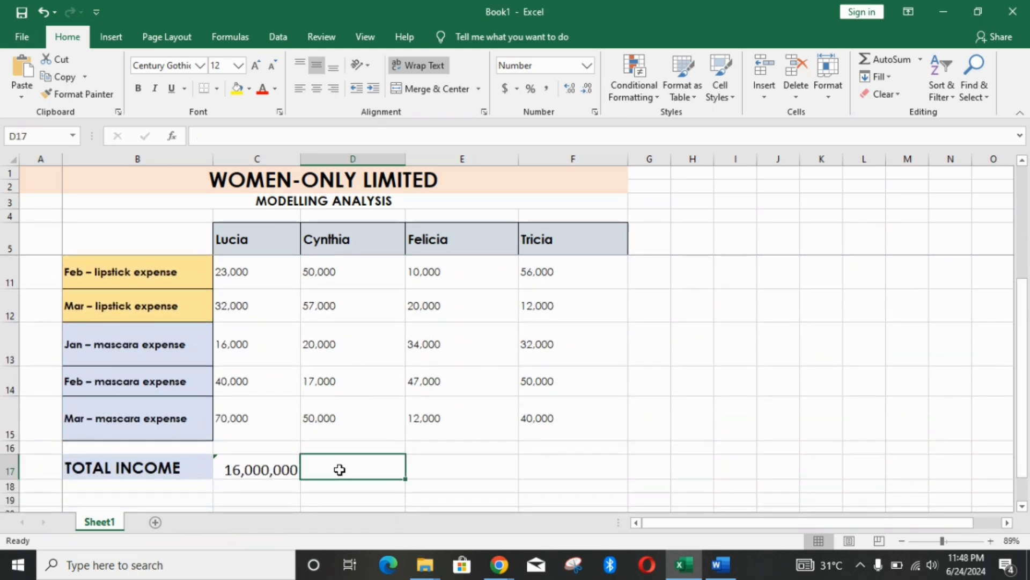
text(=S)
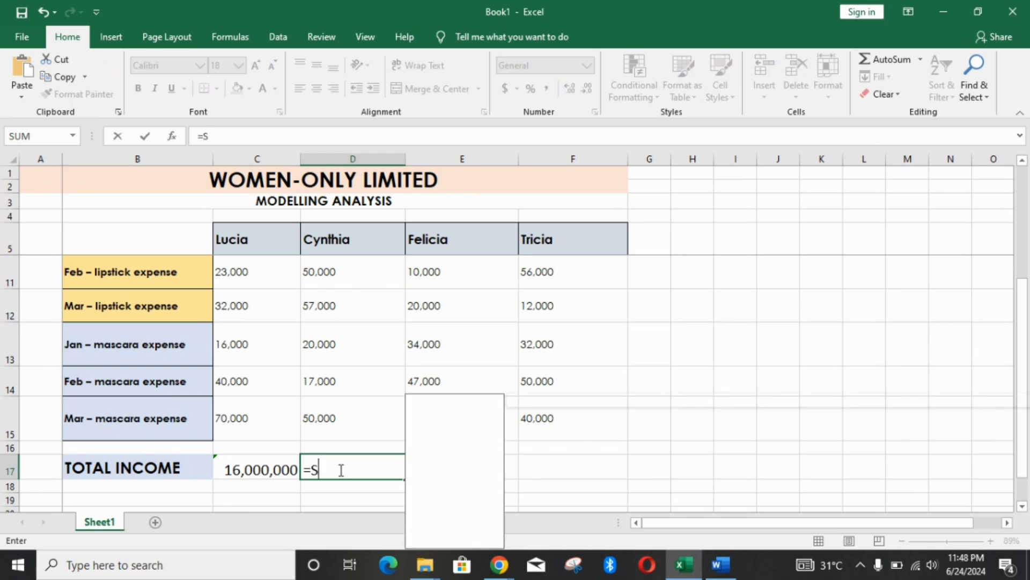
text(UM()
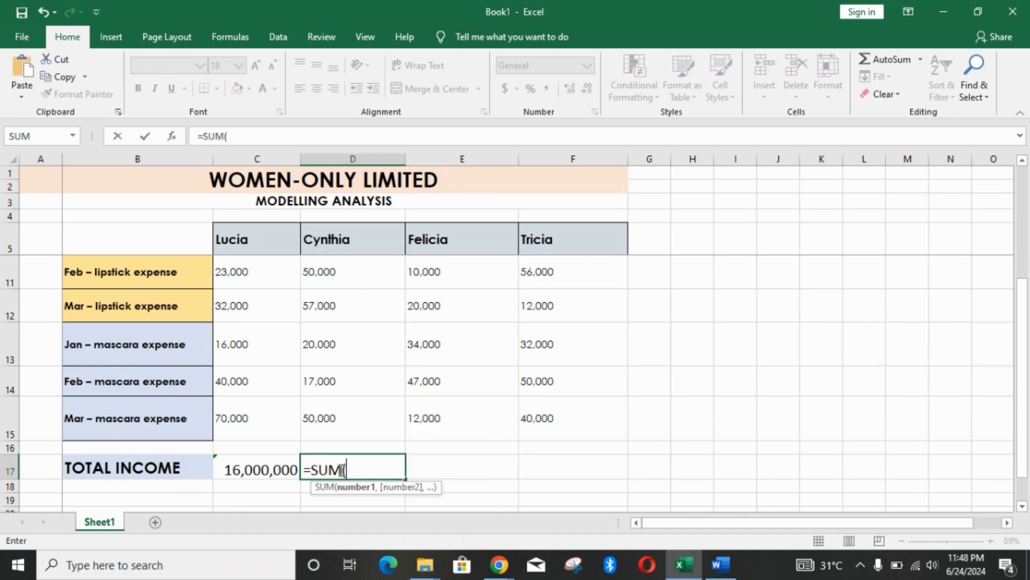
text(D7:D9)
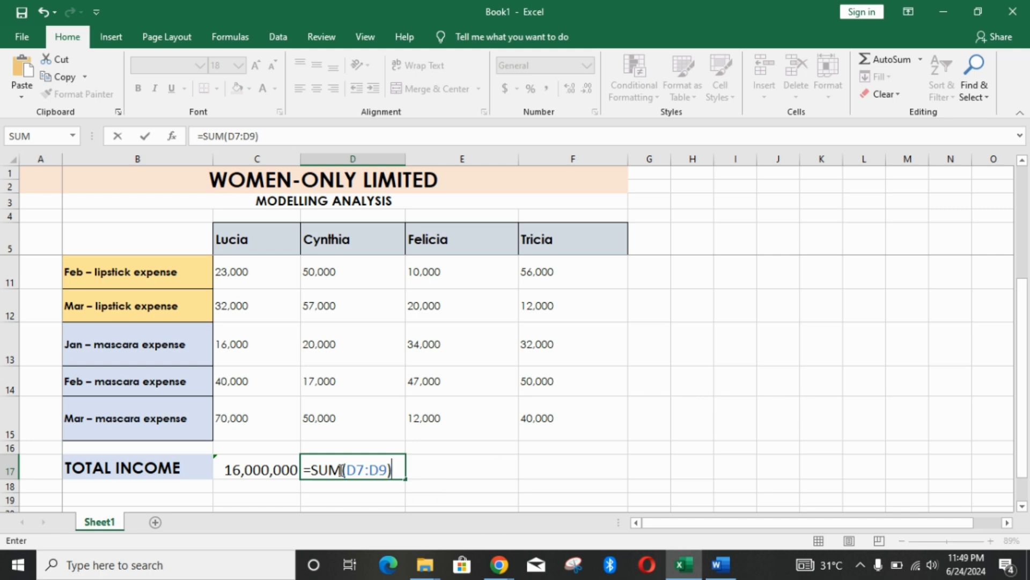
key(Return)
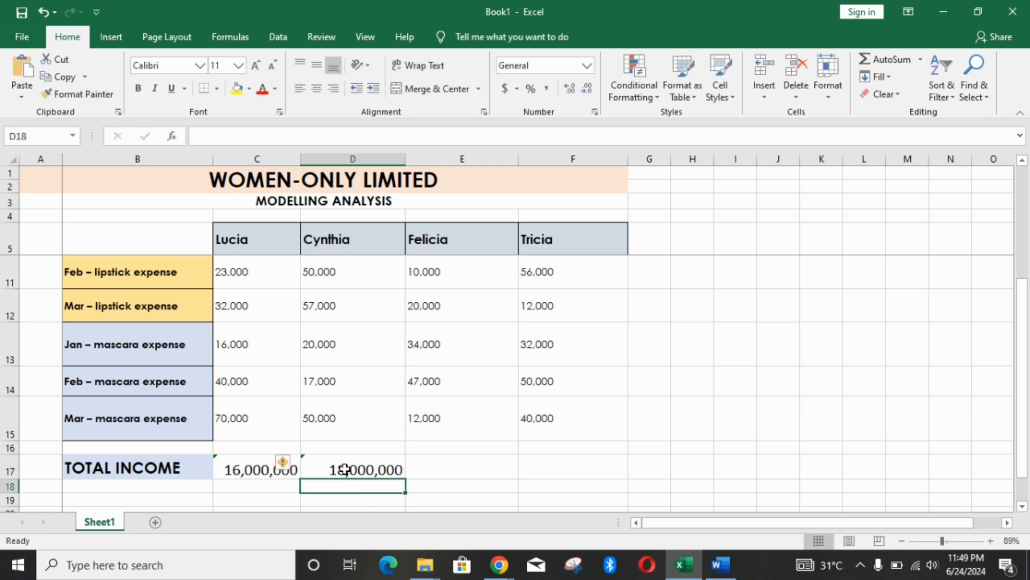
- Fill the total income formula from cell D17 across to E17 and F17 for the remaining two models
click(345, 470)
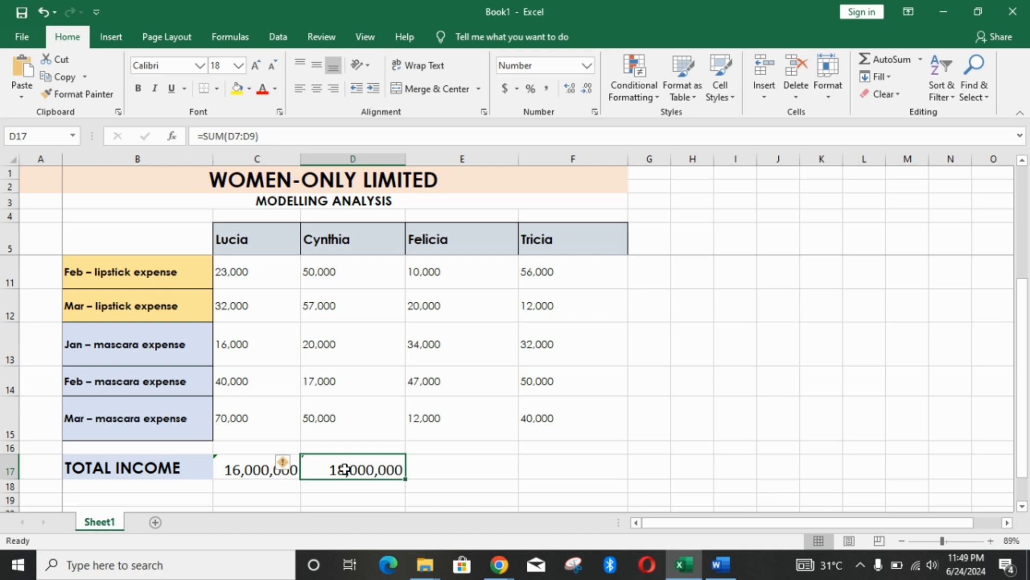
click(935, 542)
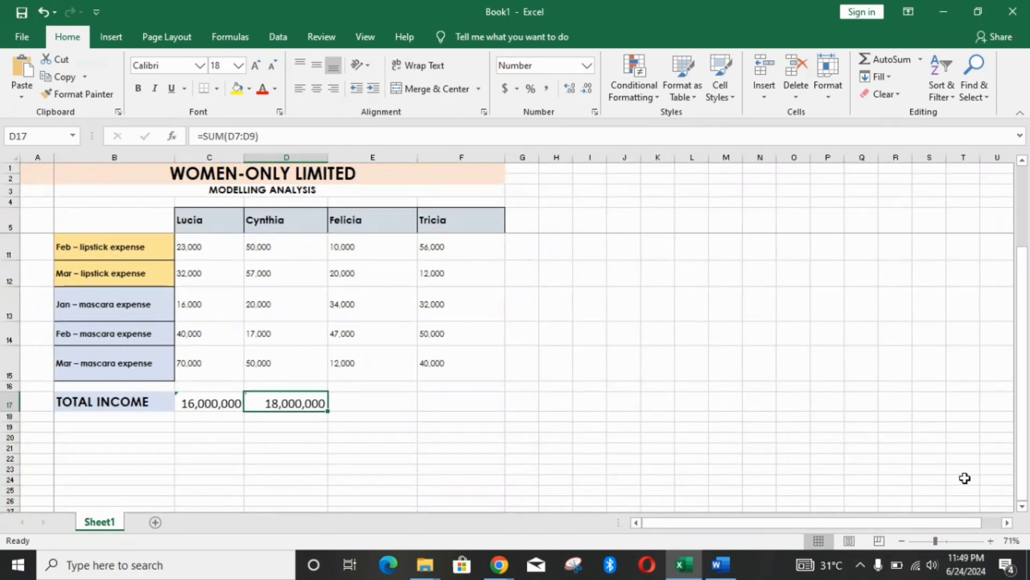
drag(1028, 349, 1029, 285)
click(944, 541)
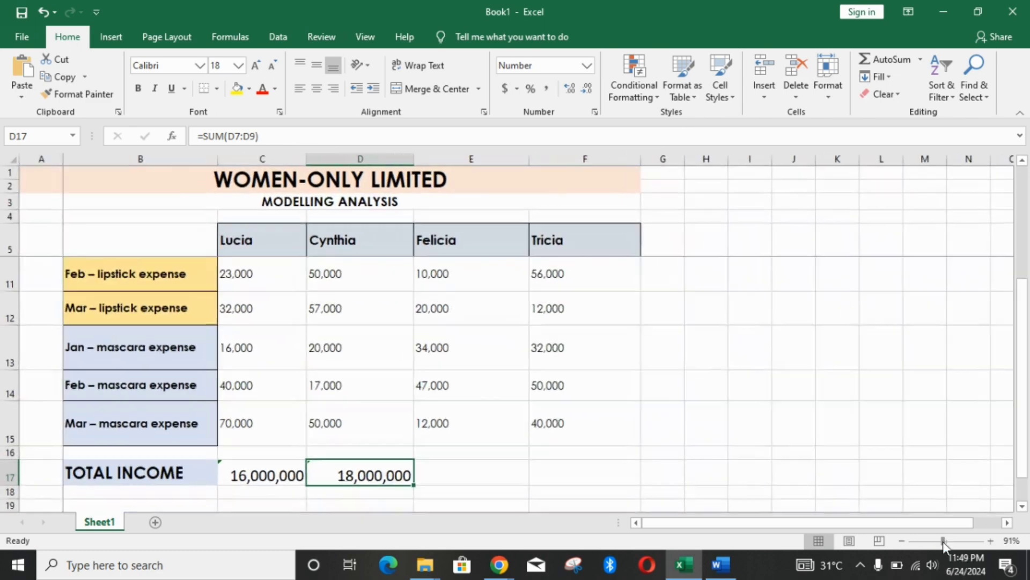
drag(1025, 451, 1023, 354)
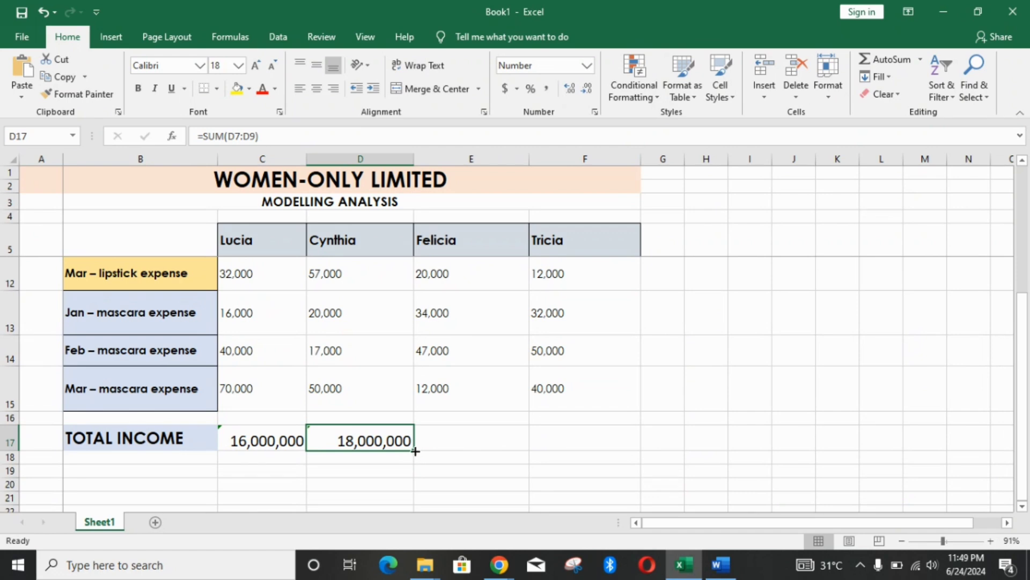
drag(415, 451, 614, 438)
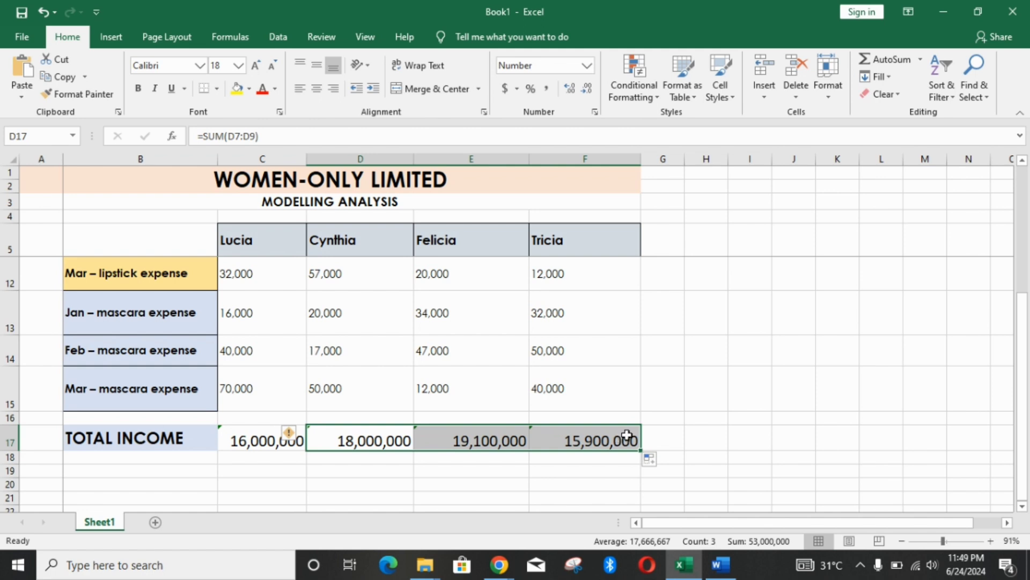
- Enter the label TOTAL LIPSTICK EXPENSES in cell B18 below TOTAL INCOME and make row 18 taller
click(184, 457)
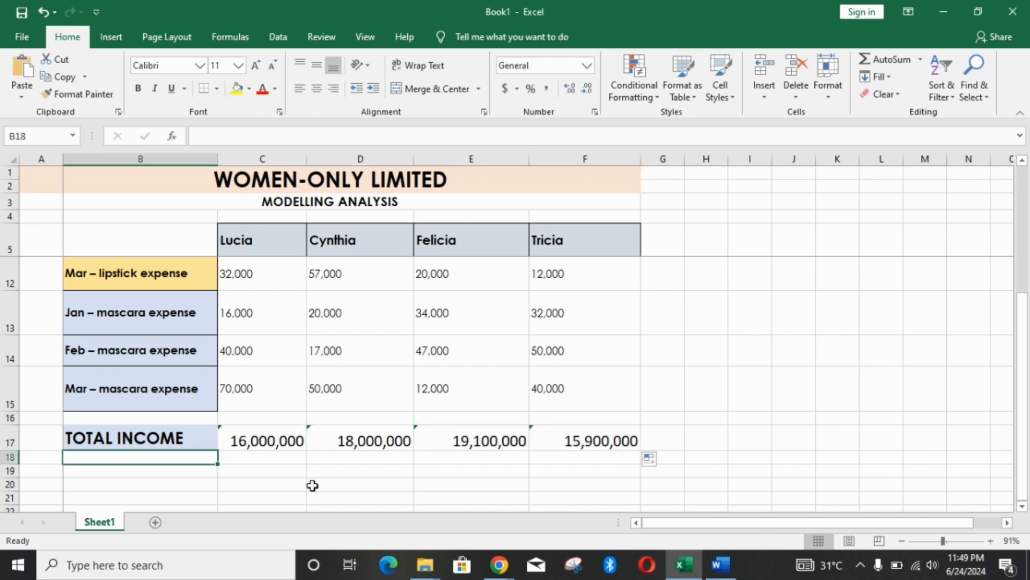
click(719, 564)
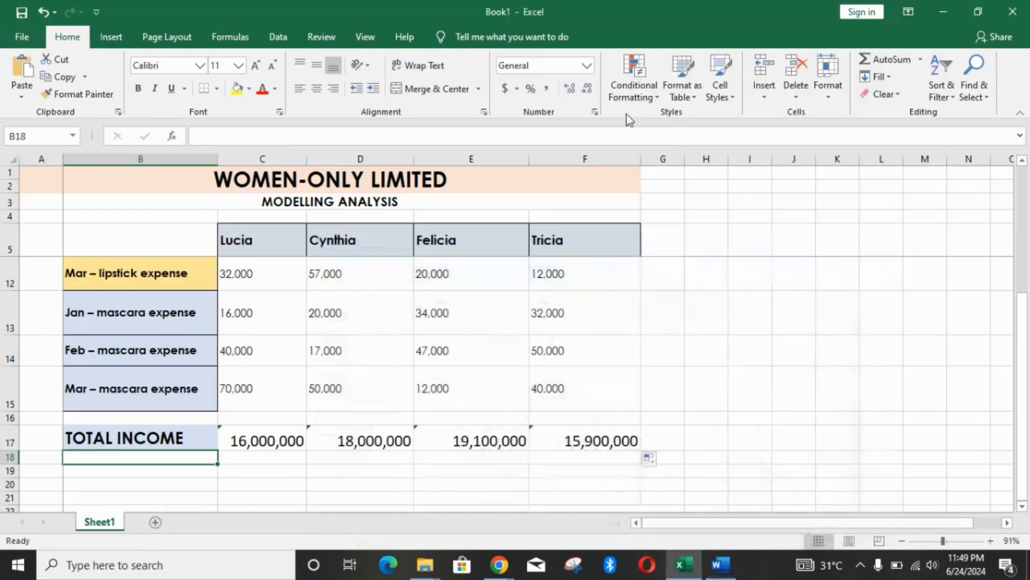
click(944, 12)
text(TOTAL I)
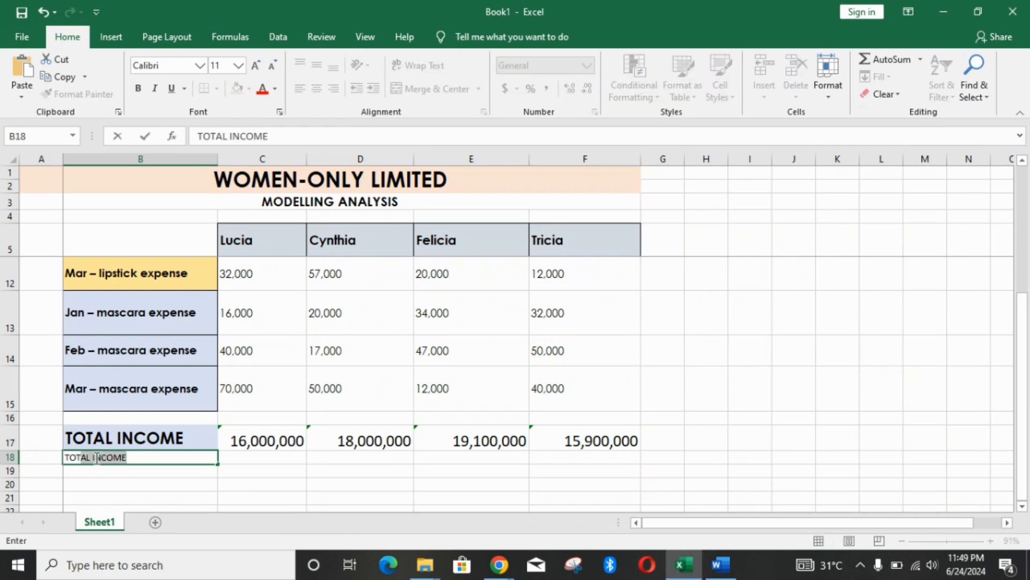
key(BackSpace)
text(LIPSTICK EXPENSES)
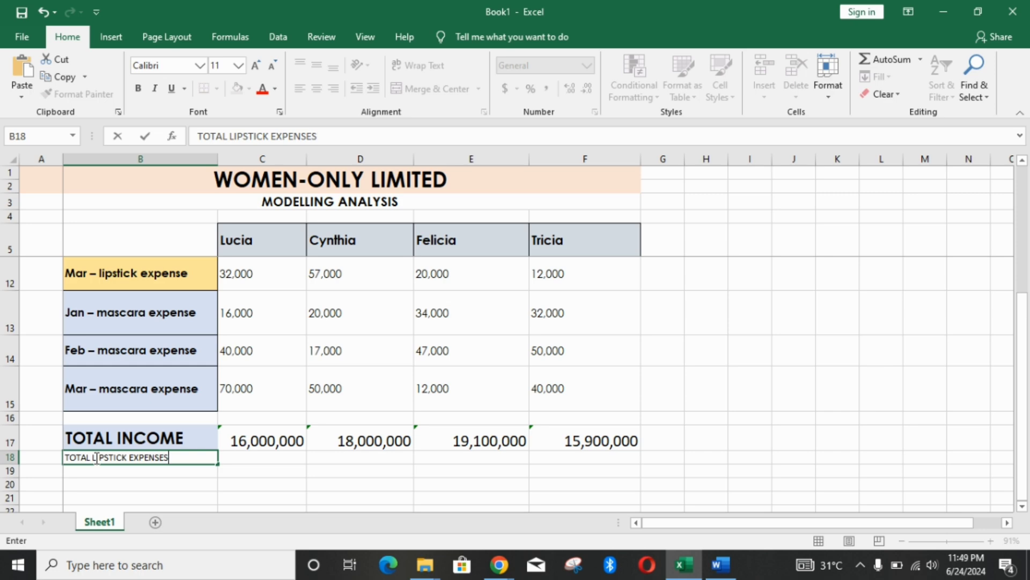
click(258, 458)
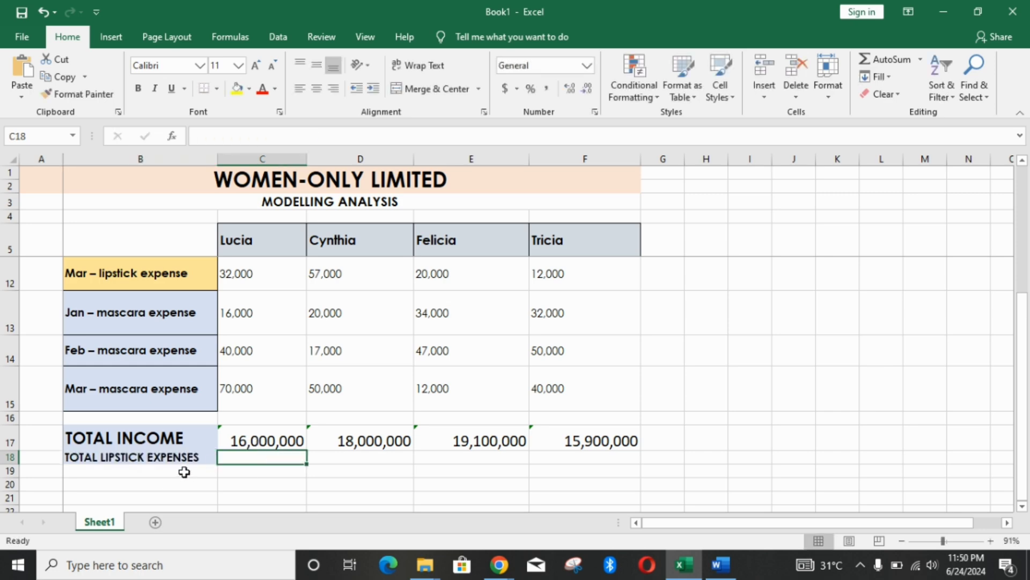
drag(11, 464, 13, 476)
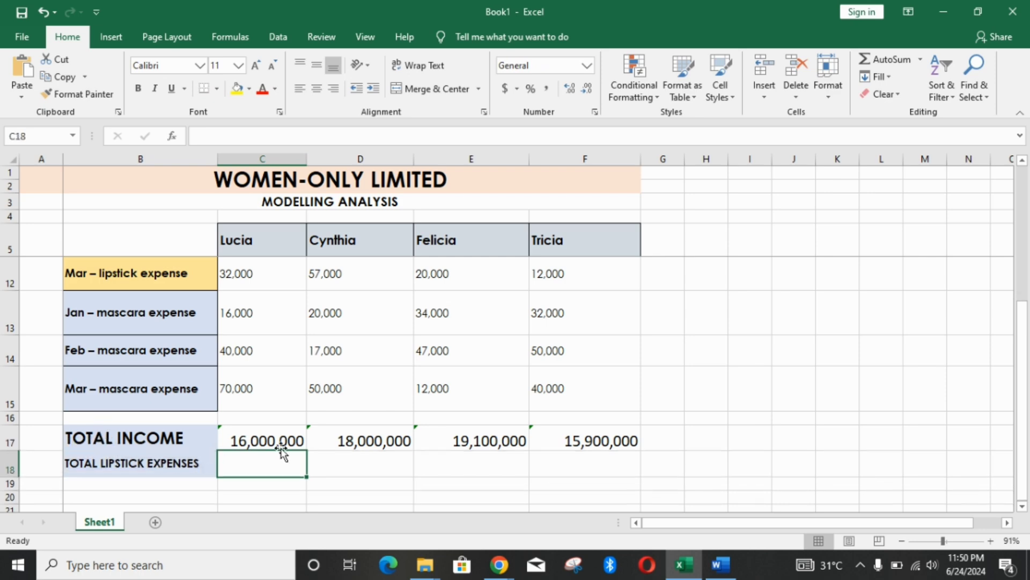
- Enter the formula =SUM(C10:C12) in cell C18 to total the first model's January to March lipstick expenses
text(=)
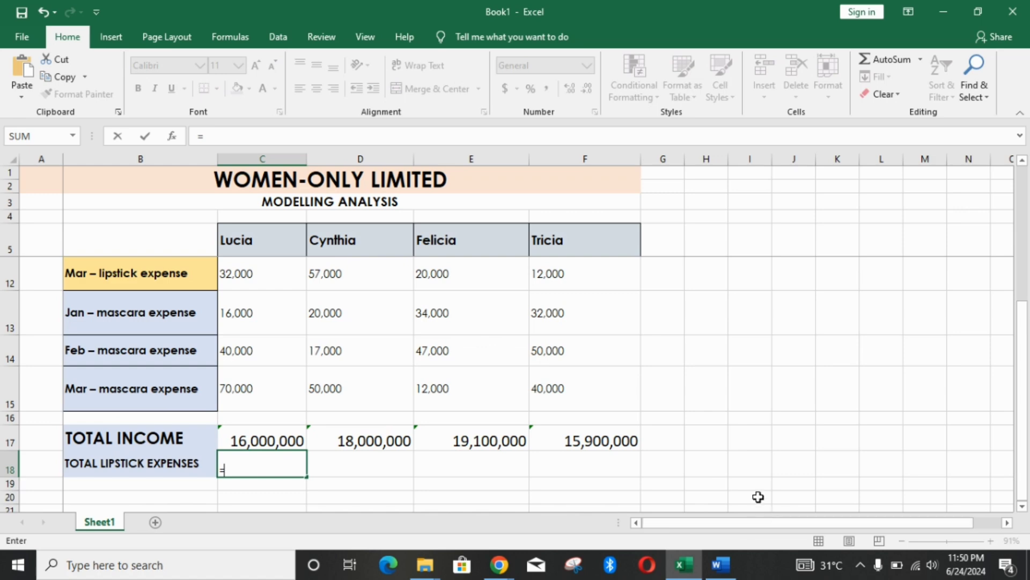
drag(1023, 399, 1026, 360)
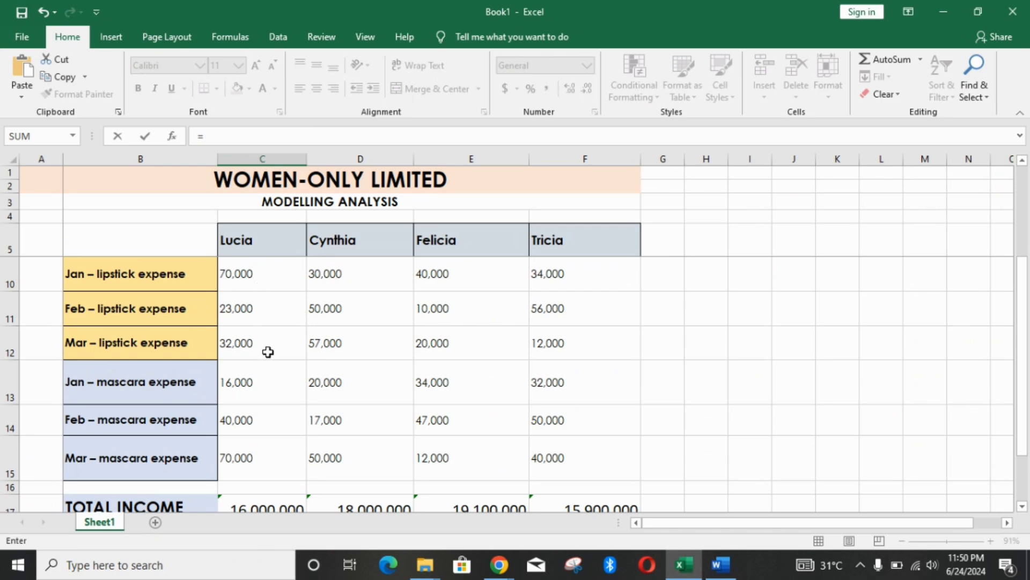
text(S)
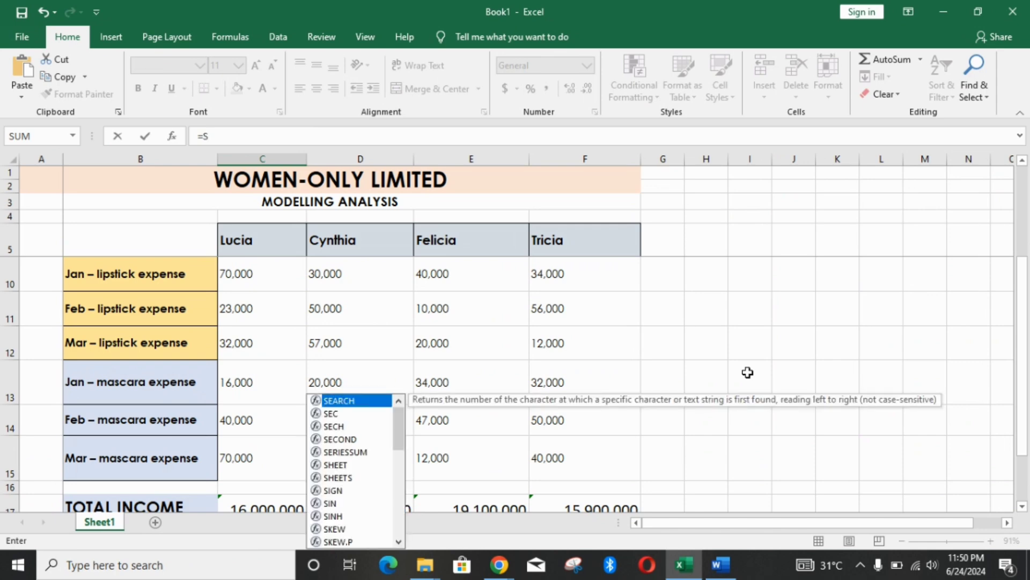
text(UM)
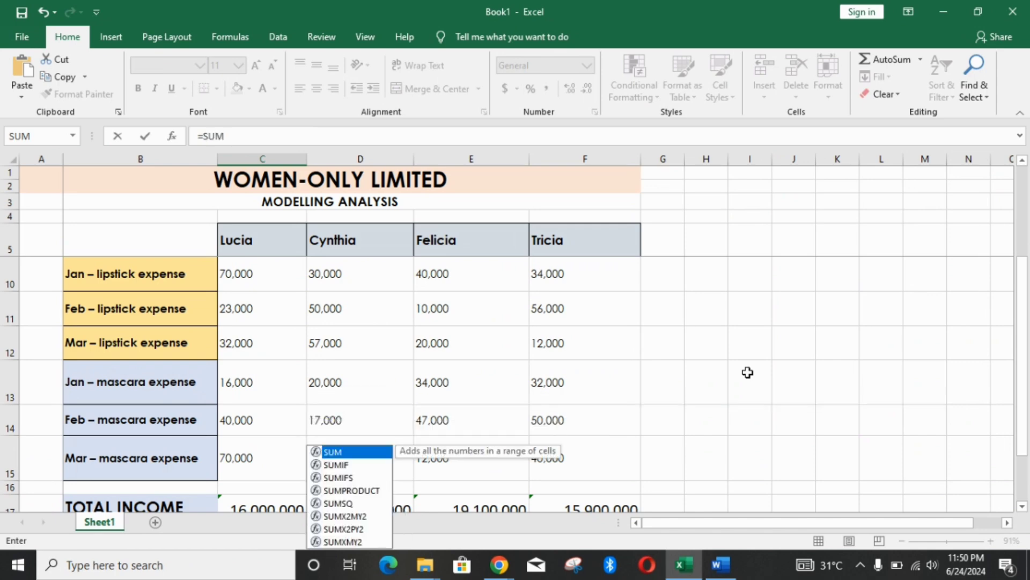
text(()
drag(1023, 356, 1026, 417)
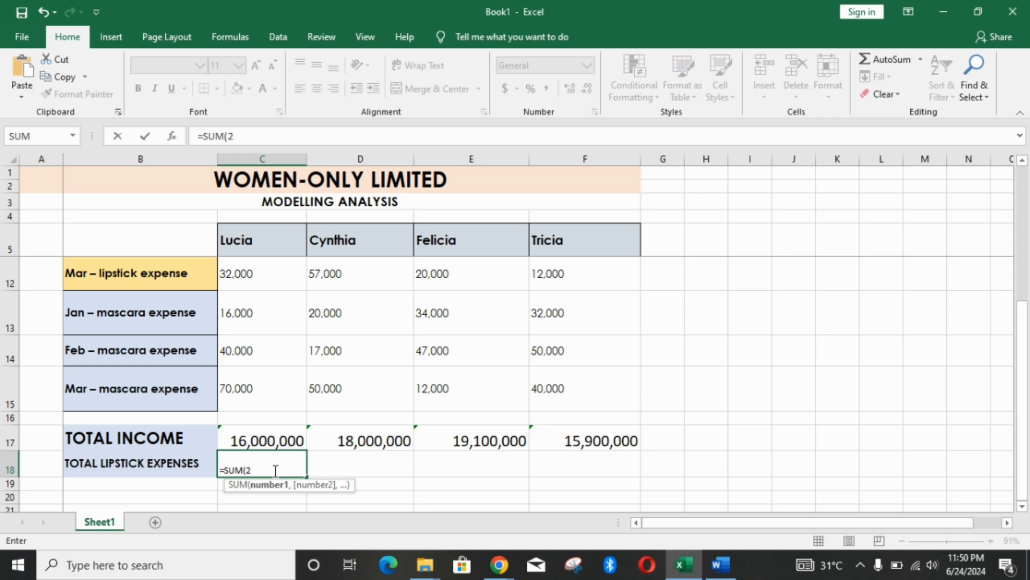
key(BackSpace)
text(C10-C)
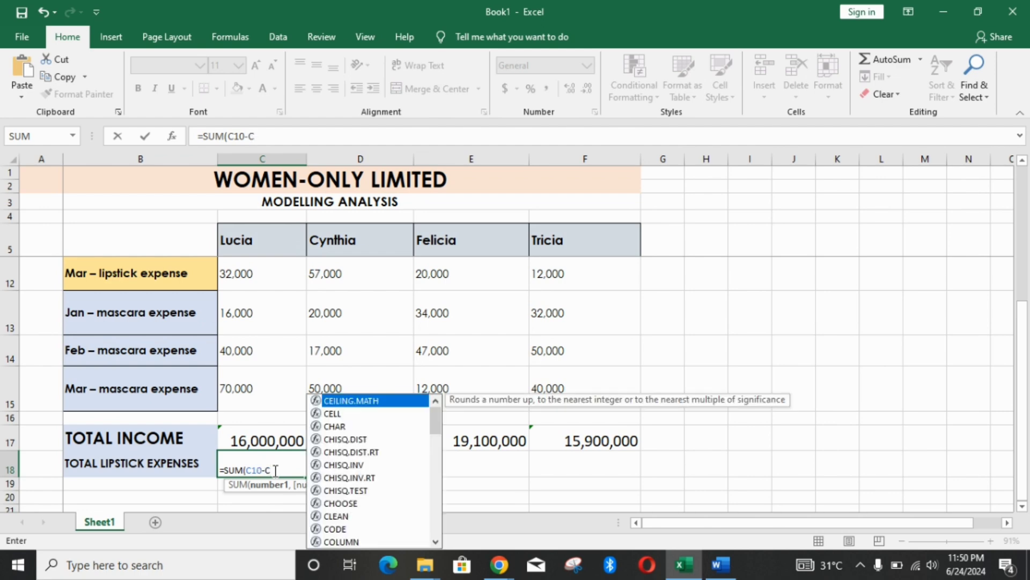
text(12)
key(BackSpace)
key(BackSpace)
key(BackSpace)
key(BackSpace)
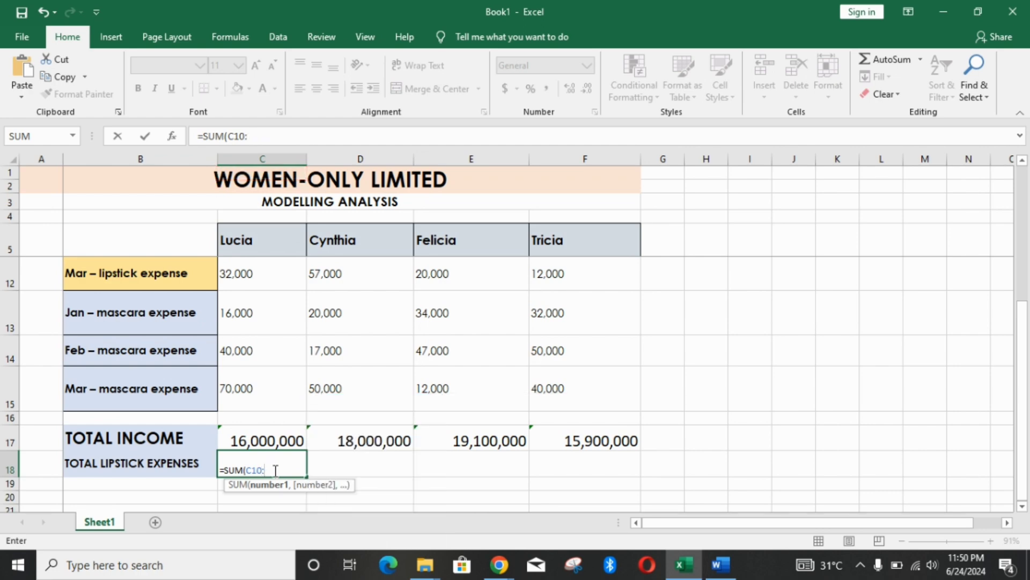
text(:C12)
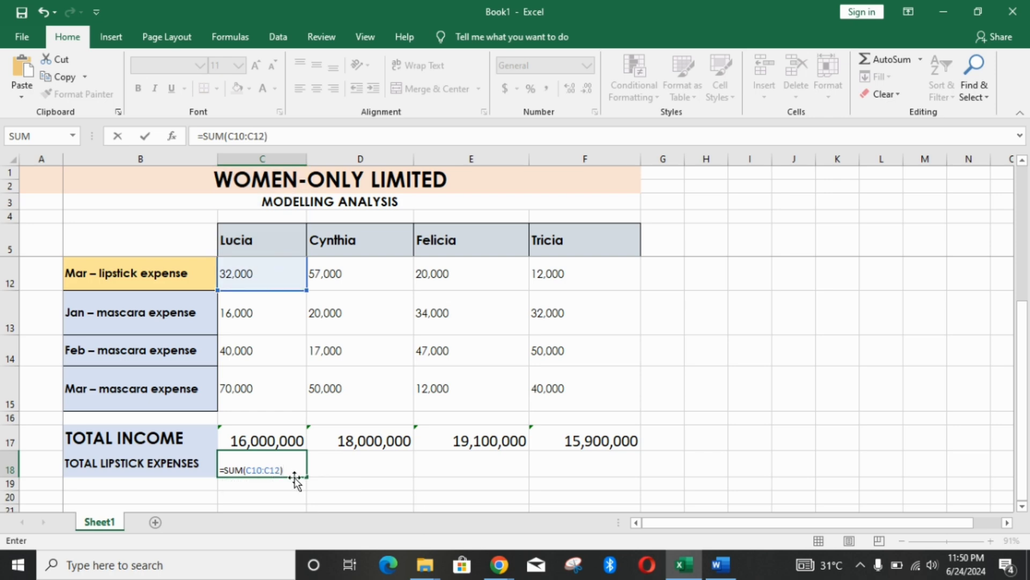
text())
key(Return)
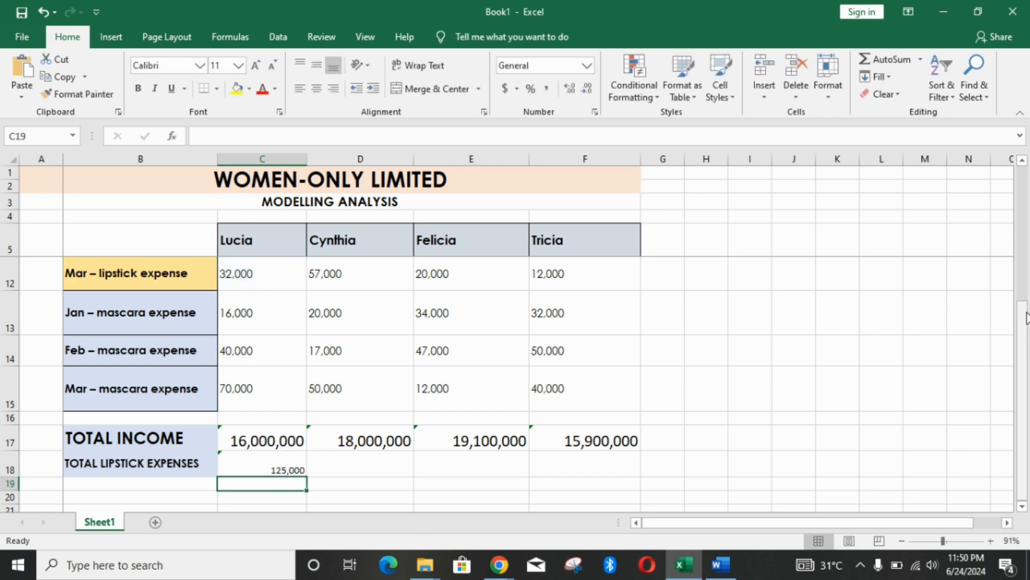
- Select the first model's lipstick expenses in cells C10 to C12 to check their sum against cell C18
drag(1026, 328, 1023, 260)
click(261, 303)
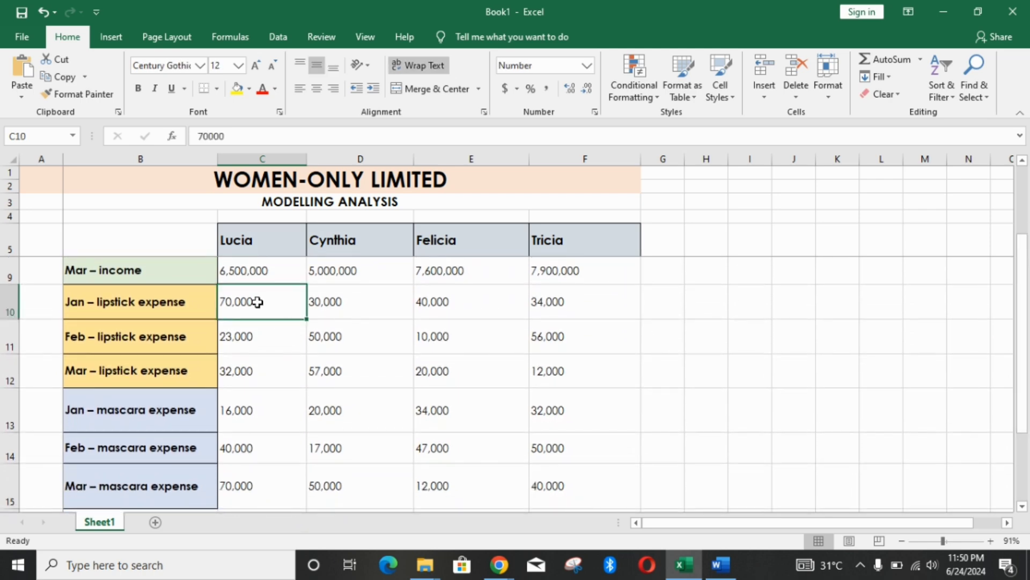
drag(266, 301, 269, 371)
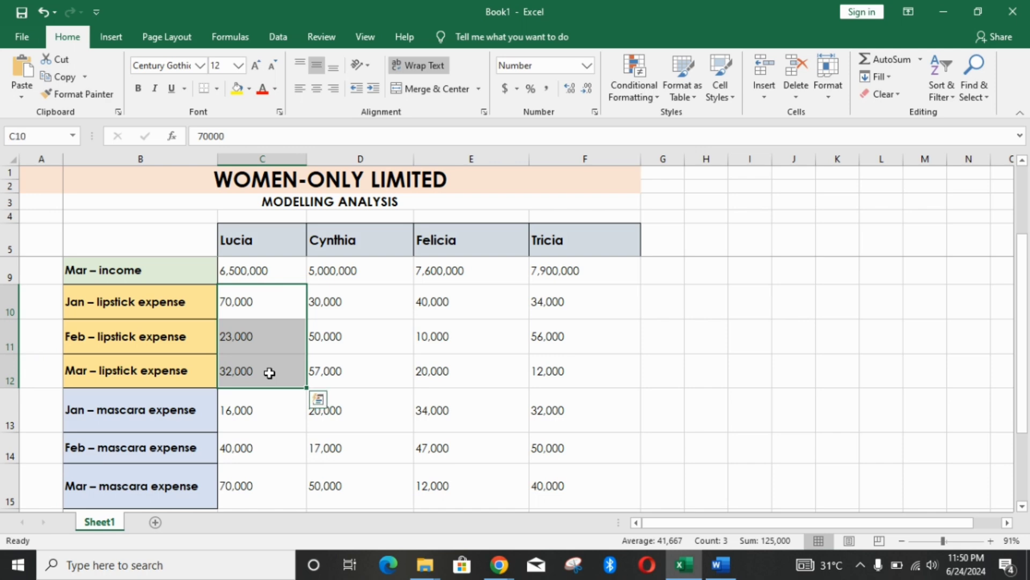
drag(1022, 326, 1019, 381)
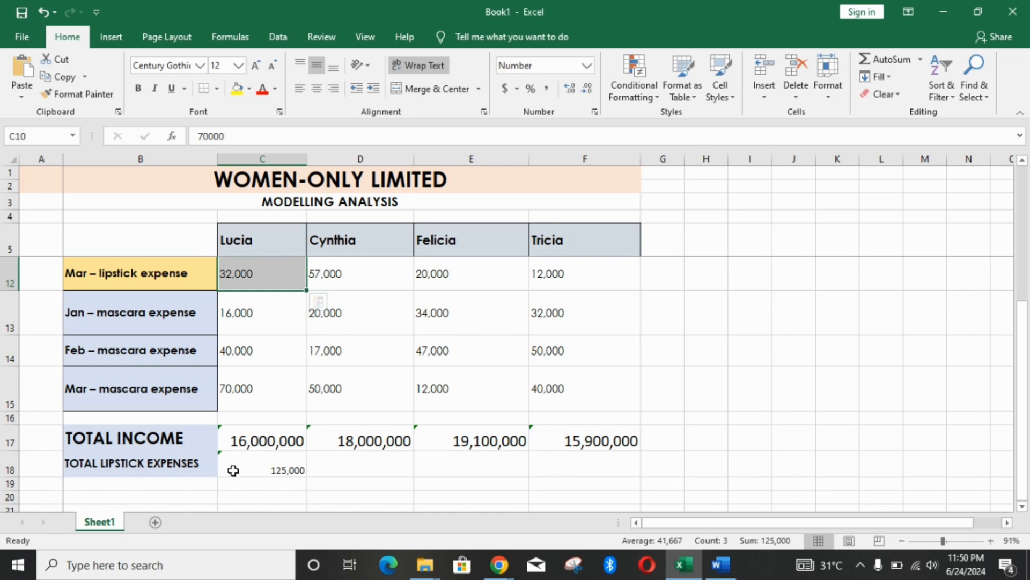
- Increase the font size of cells B18 to F25 to 16 and widen column B to fit TOTAL LIPSTICK EXPENSES on one line
drag(68, 459, 594, 462)
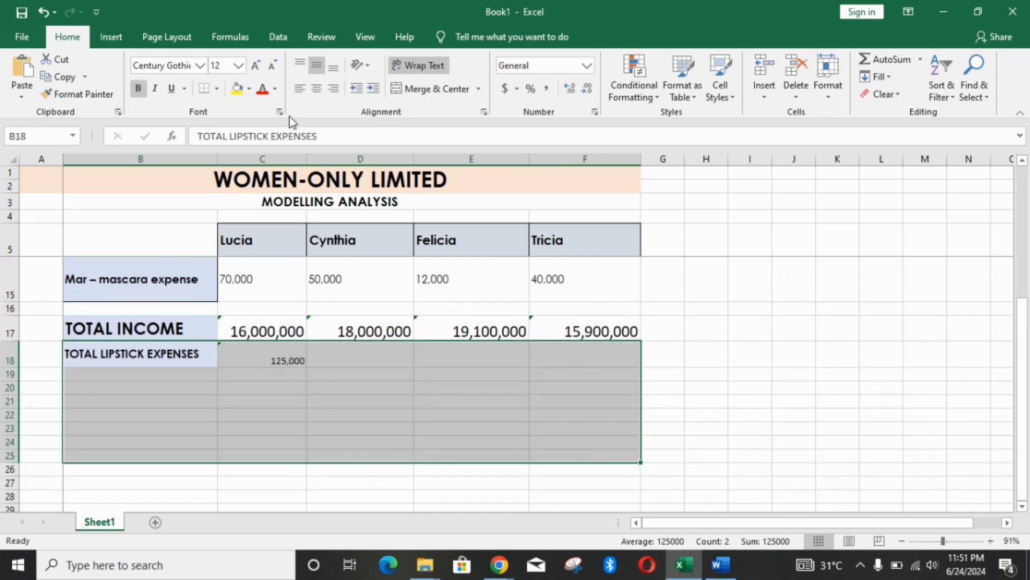
click(257, 67)
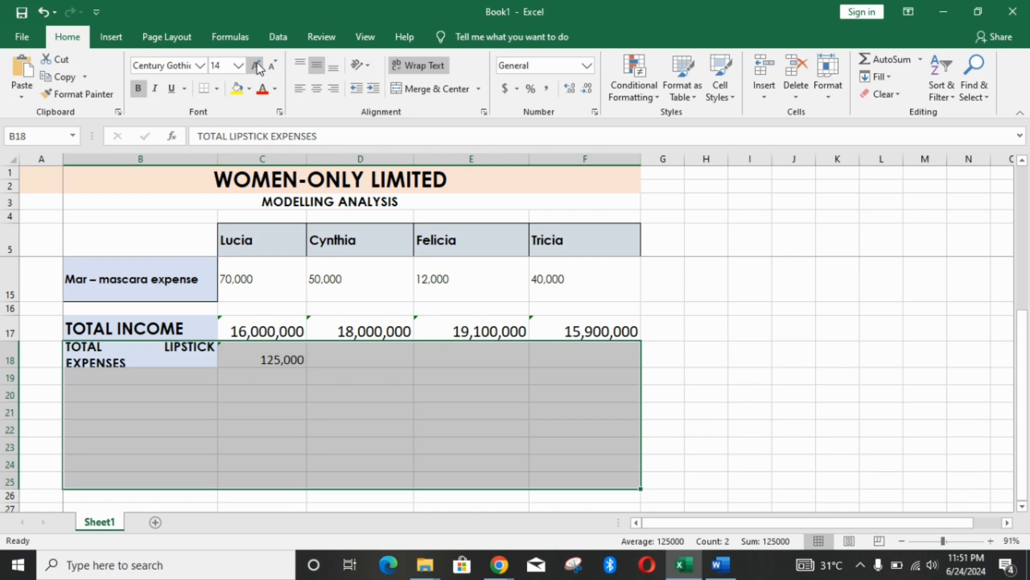
click(257, 66)
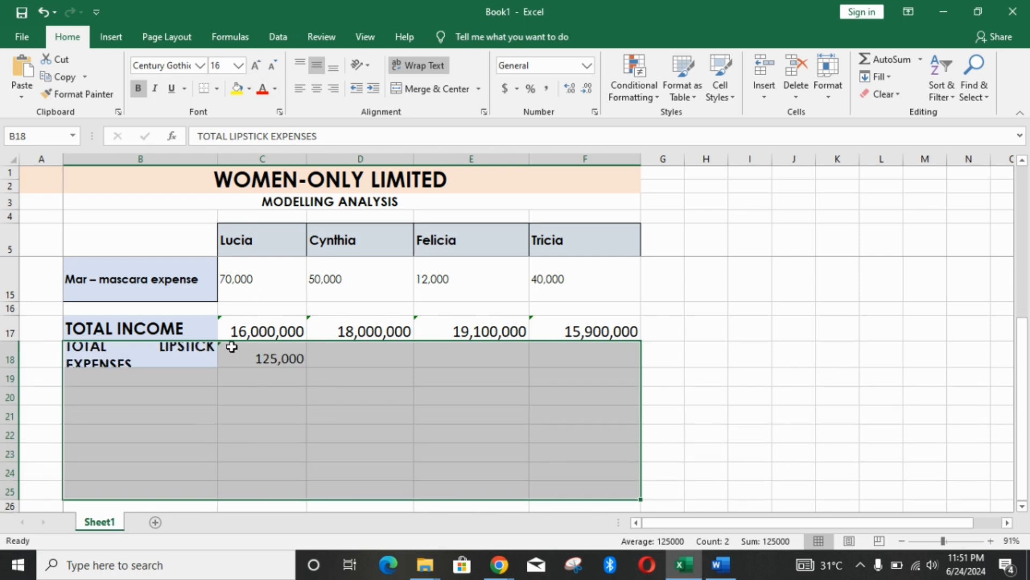
click(216, 366)
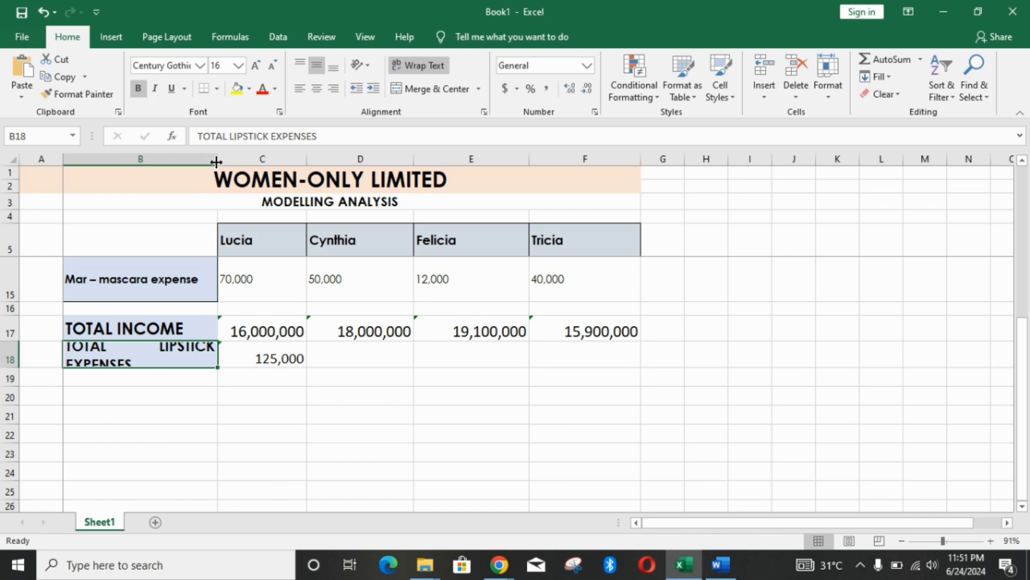
drag(217, 159, 246, 159)
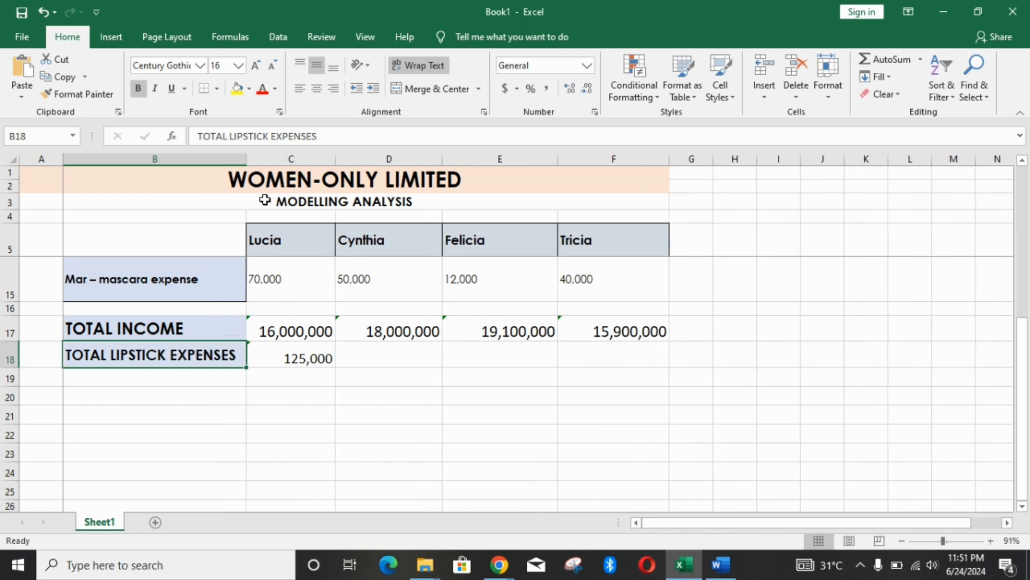
- Fill the total lipstick expenses formula from cell C18 across to D18, E18 and F18 for the other models
click(299, 353)
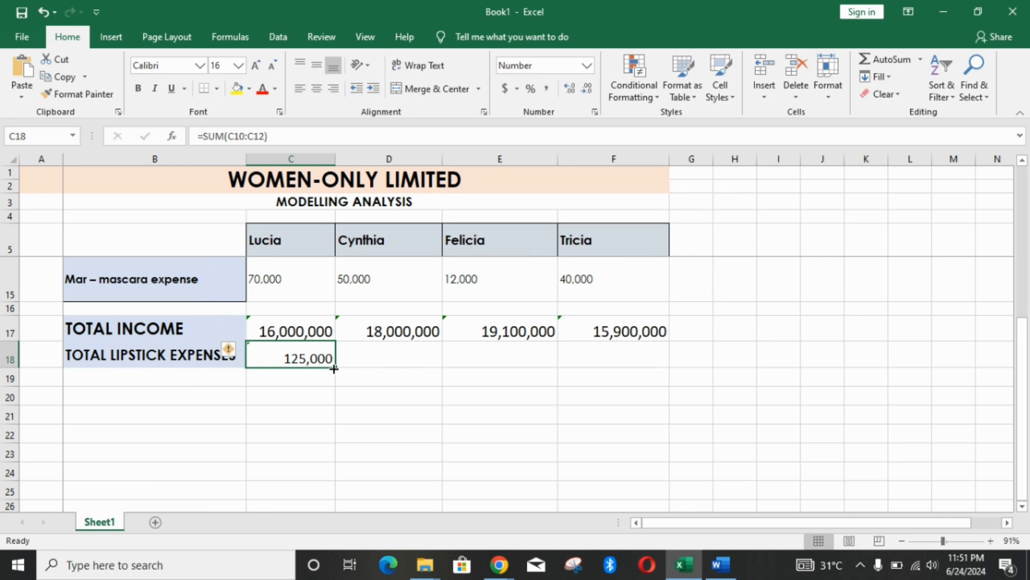
drag(335, 367, 397, 353)
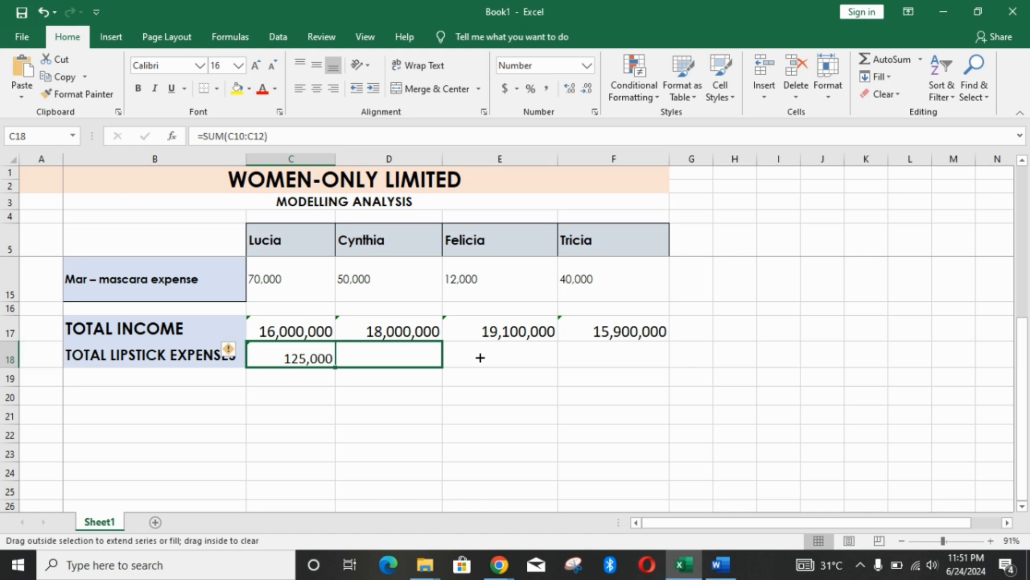
drag(481, 357, 662, 363)
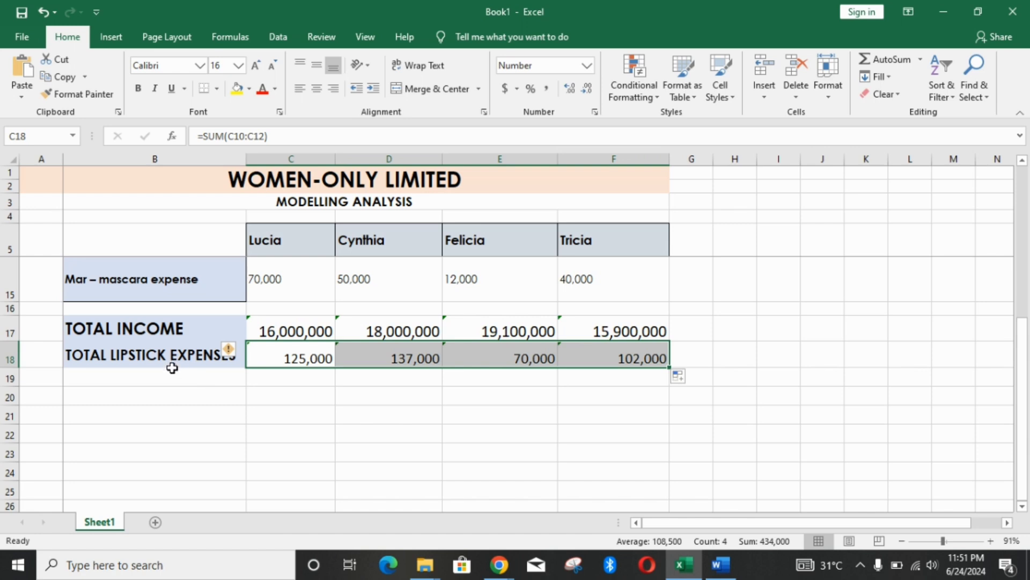
- Switch to the Word document to read requirement 3 on total mascara expense, and return to the Excel workbook
click(158, 377)
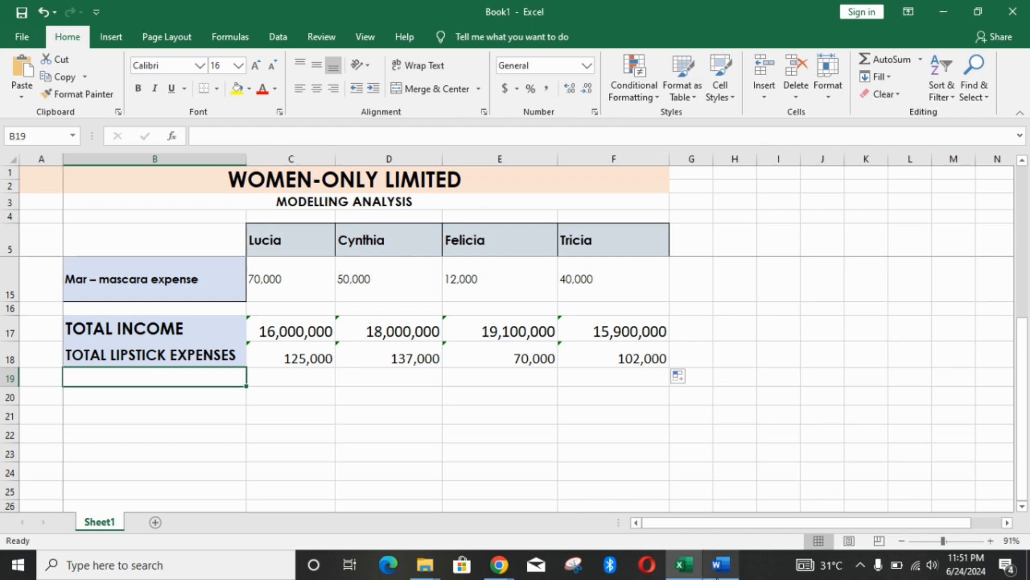
click(718, 569)
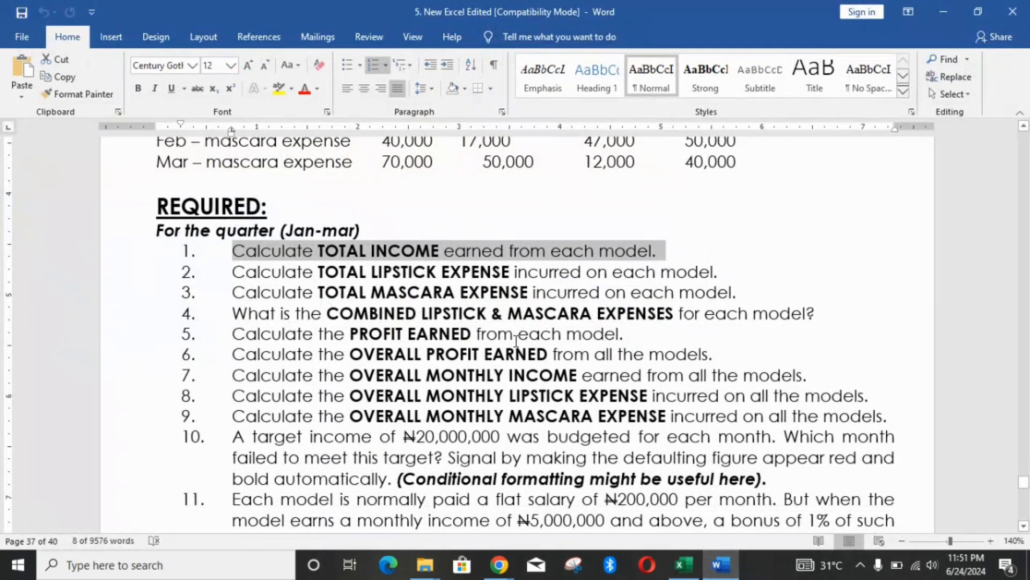
drag(231, 291, 625, 291)
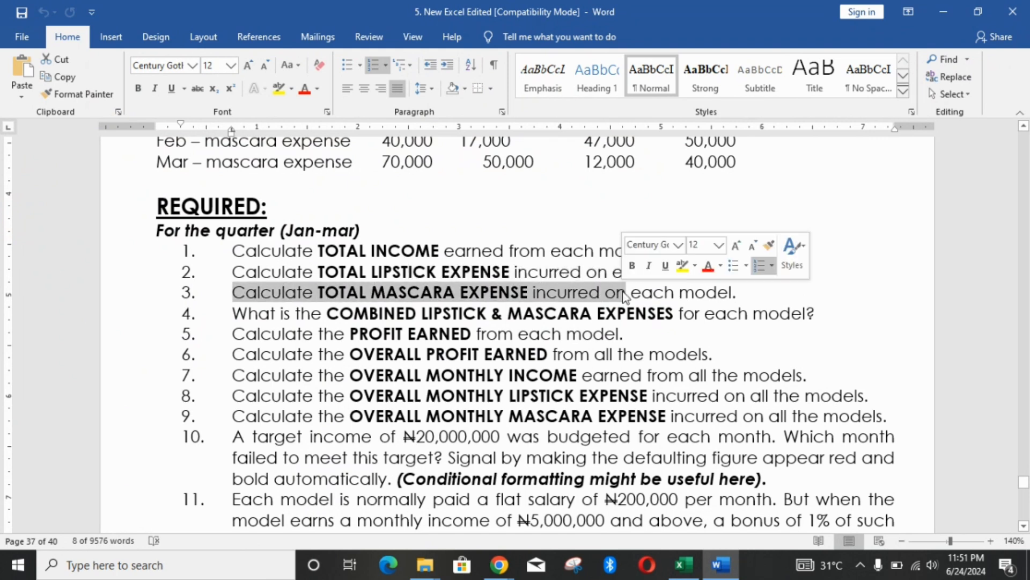
click(946, 12)
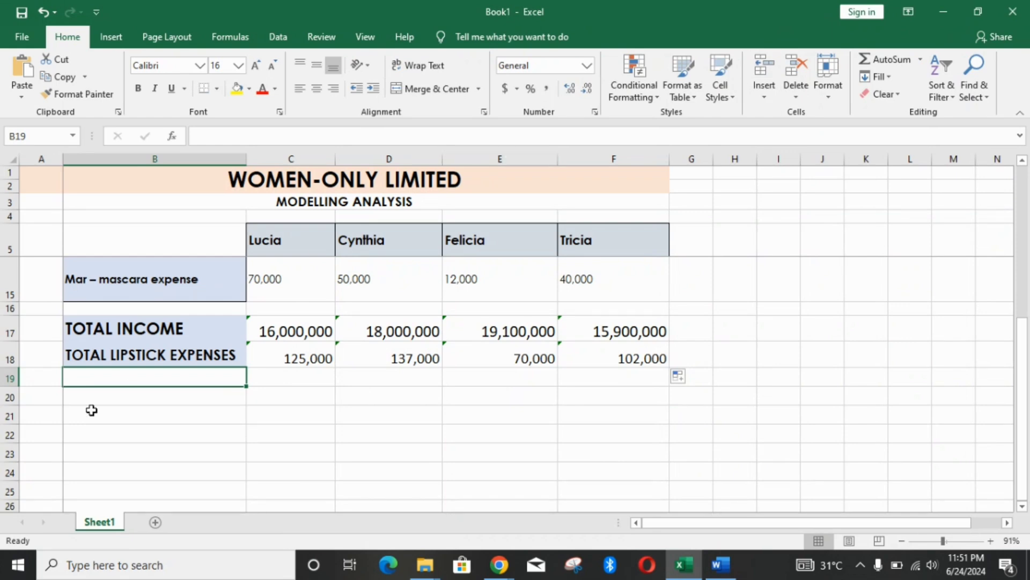
- Fill the B18 label down to B19, change it to TOTAL MASCARA EXPENSES, and widen column B to fit it on one line
click(87, 359)
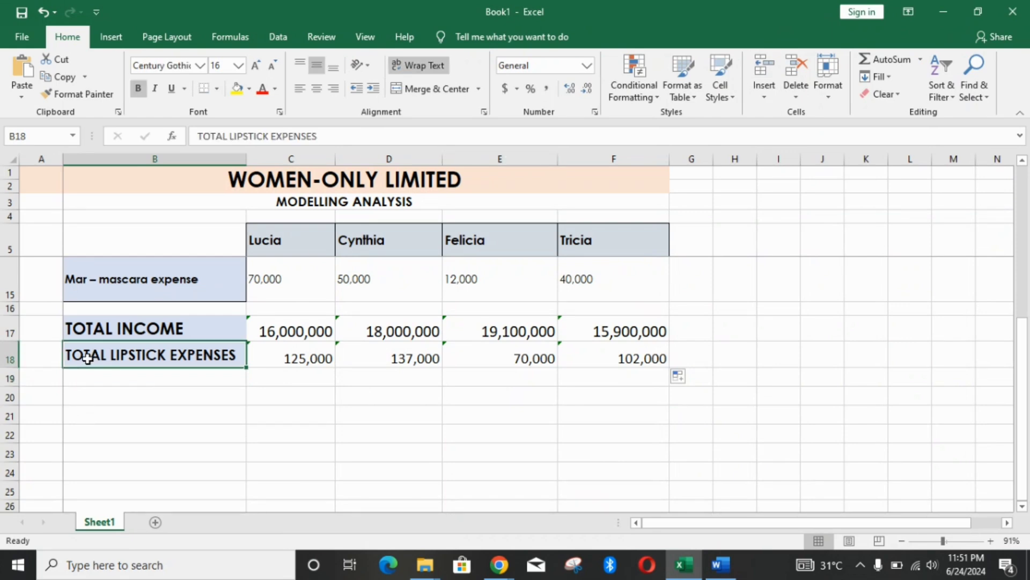
drag(248, 368, 247, 382)
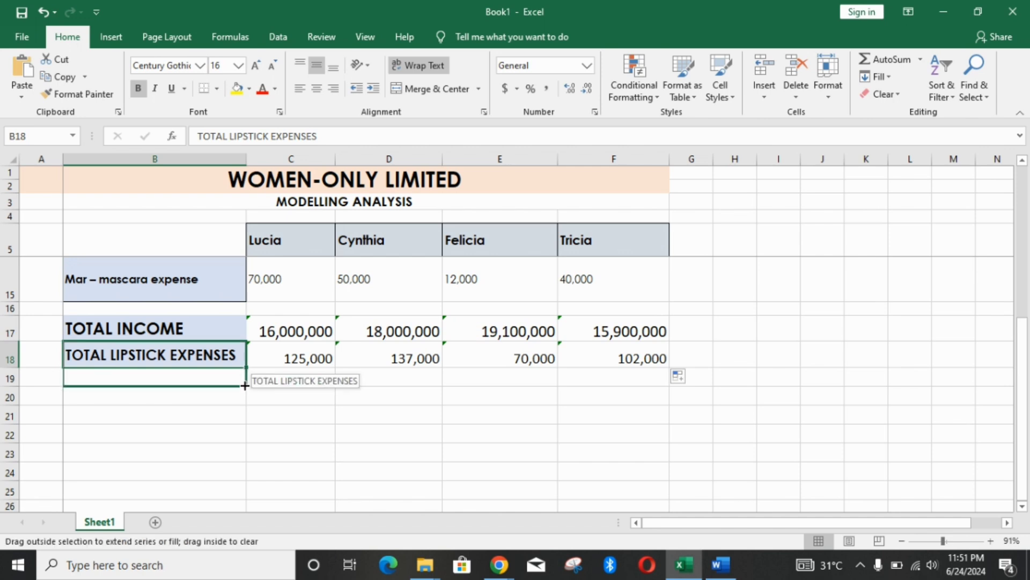
double_click(161, 378)
drag(161, 378, 113, 378)
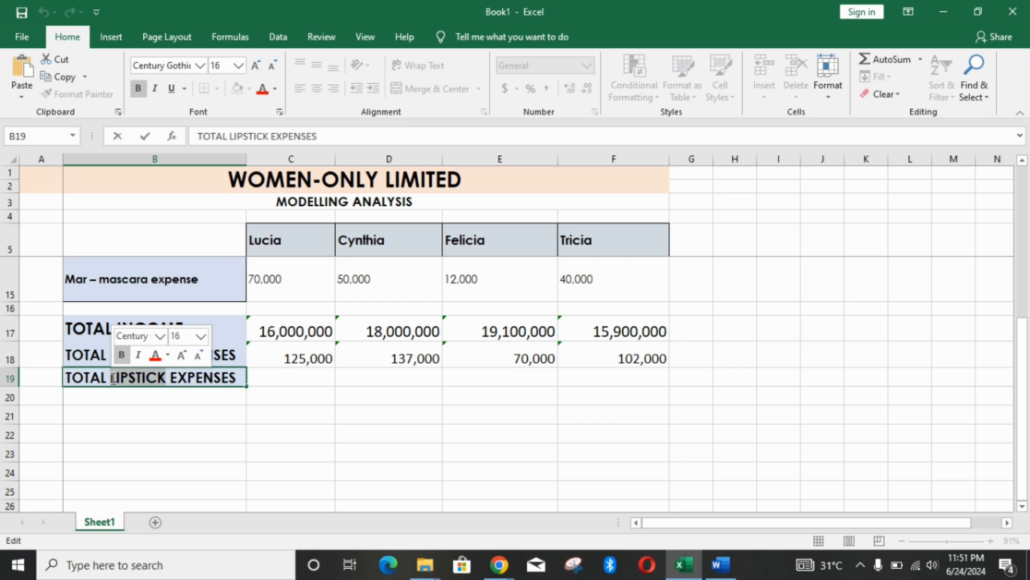
text(MASCARA)
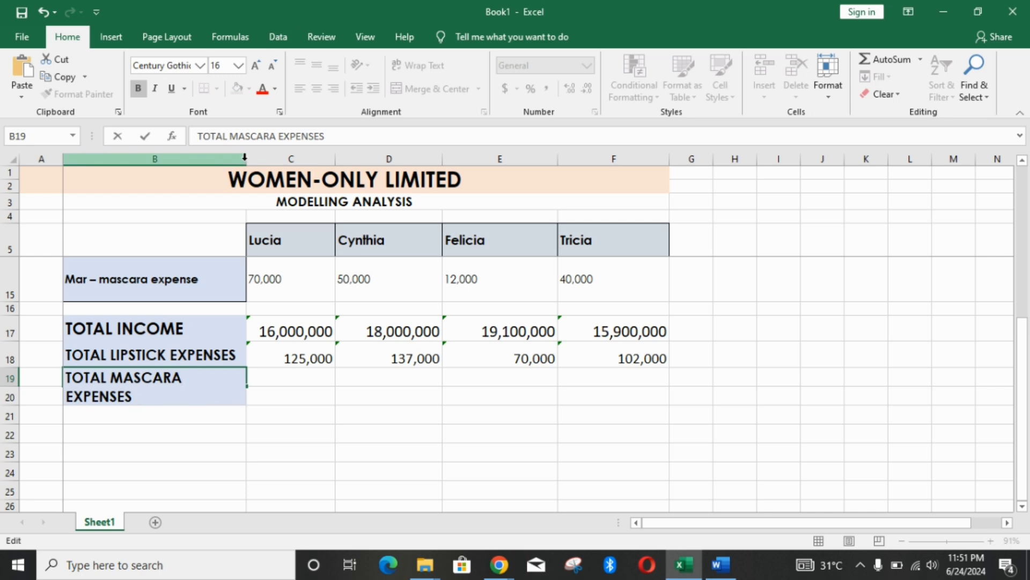
click(229, 266)
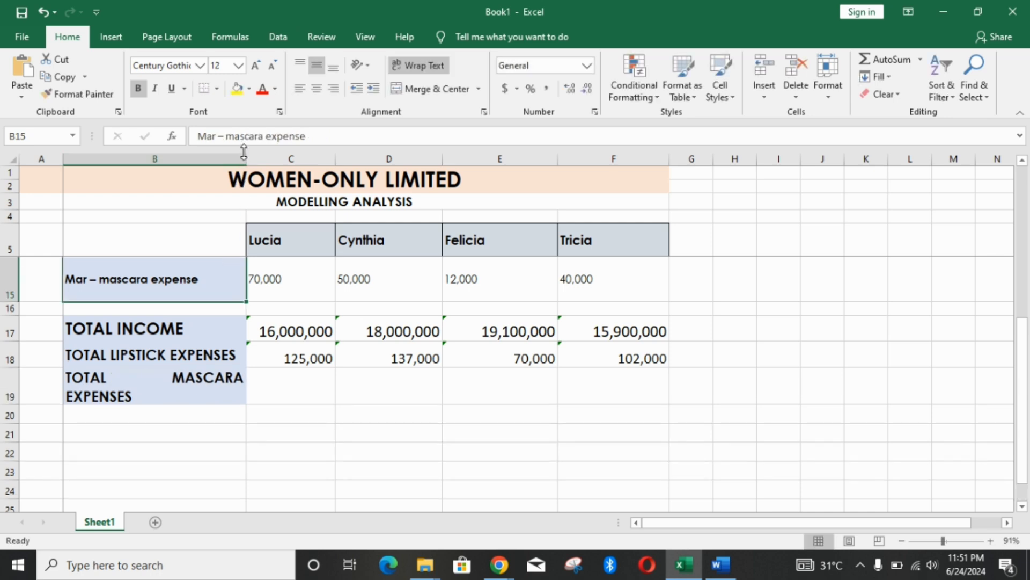
drag(245, 152, 274, 154)
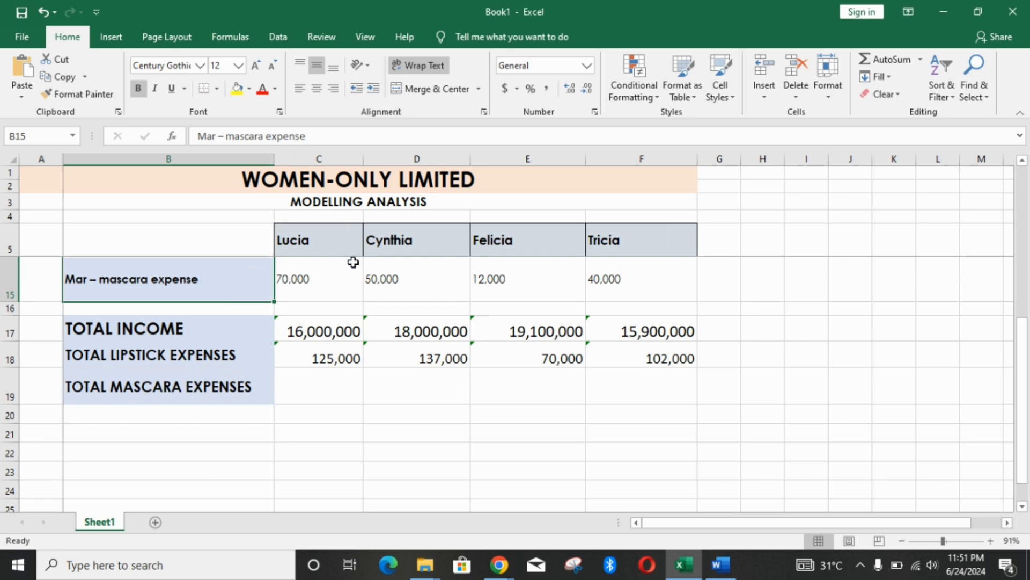
- Enter the formula =SUM(C13:C15) in cell C19 to total the first model's January to March mascara expenses
click(320, 390)
text(=S)
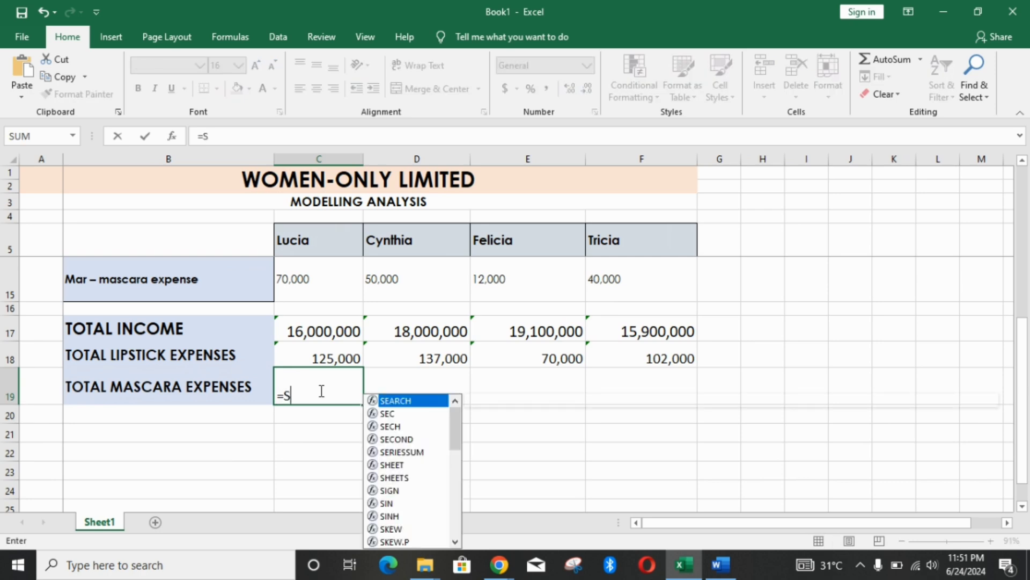
text(UM()
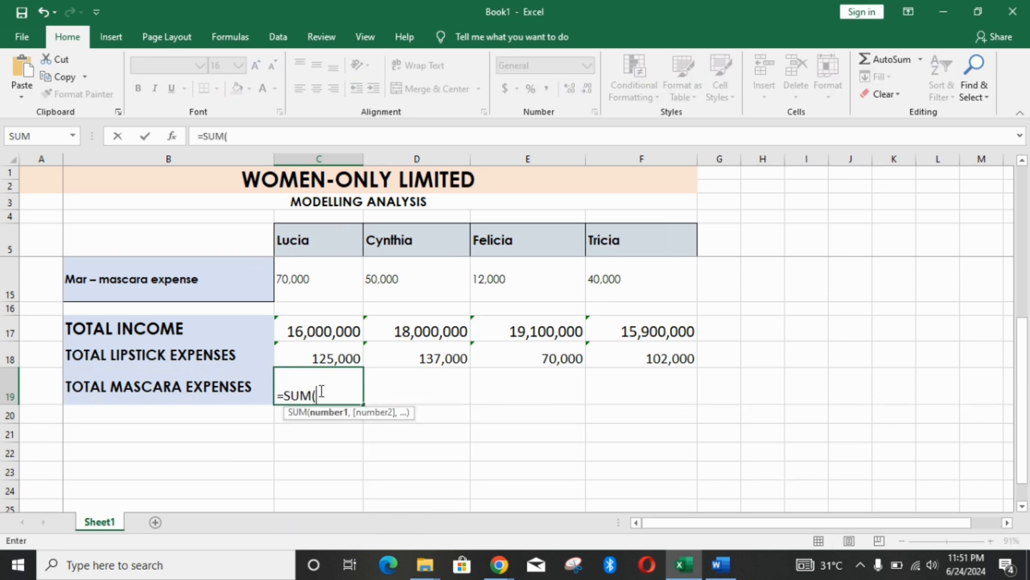
drag(1026, 412, 1026, 372)
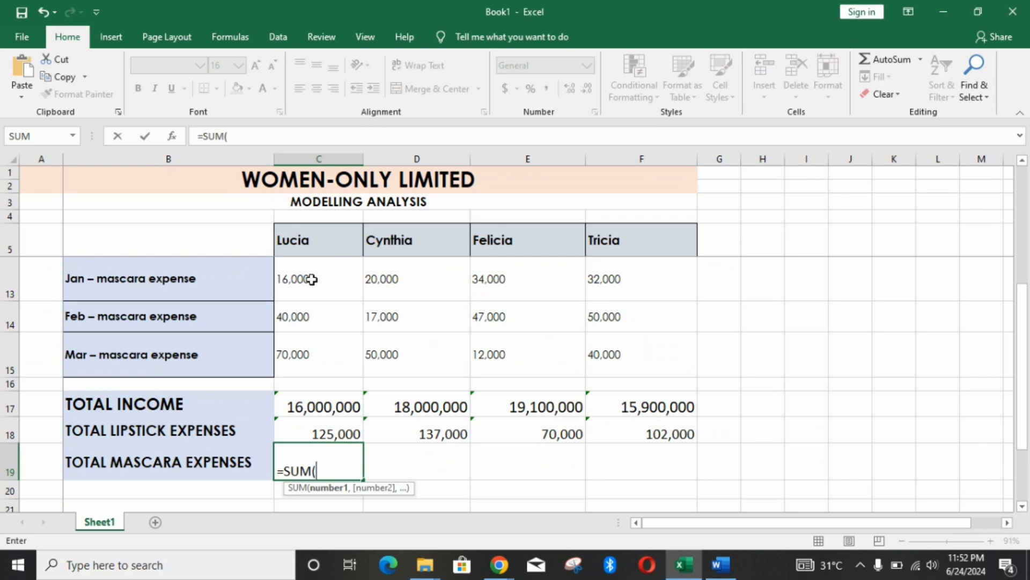
drag(311, 279, 311, 349)
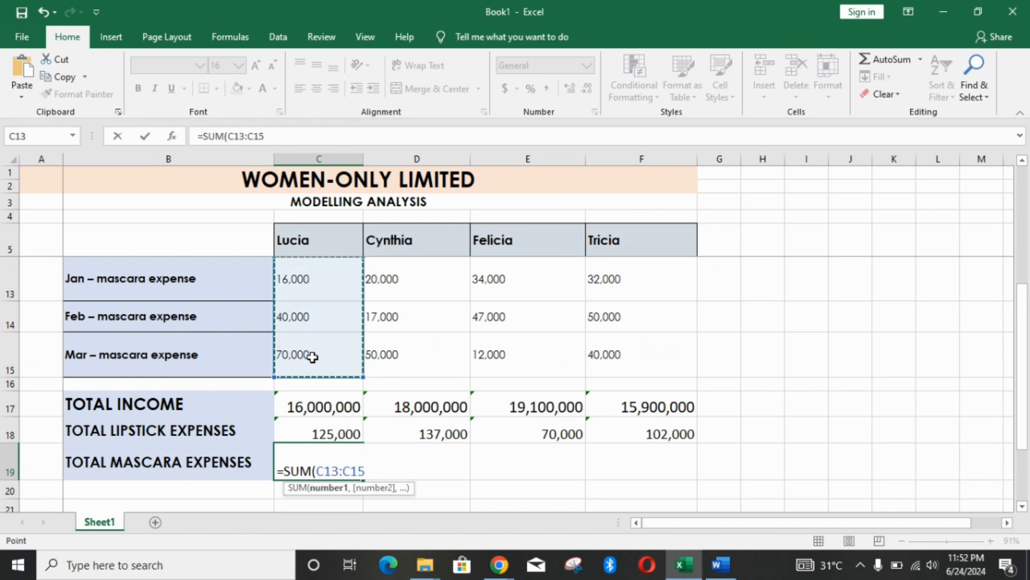
text())
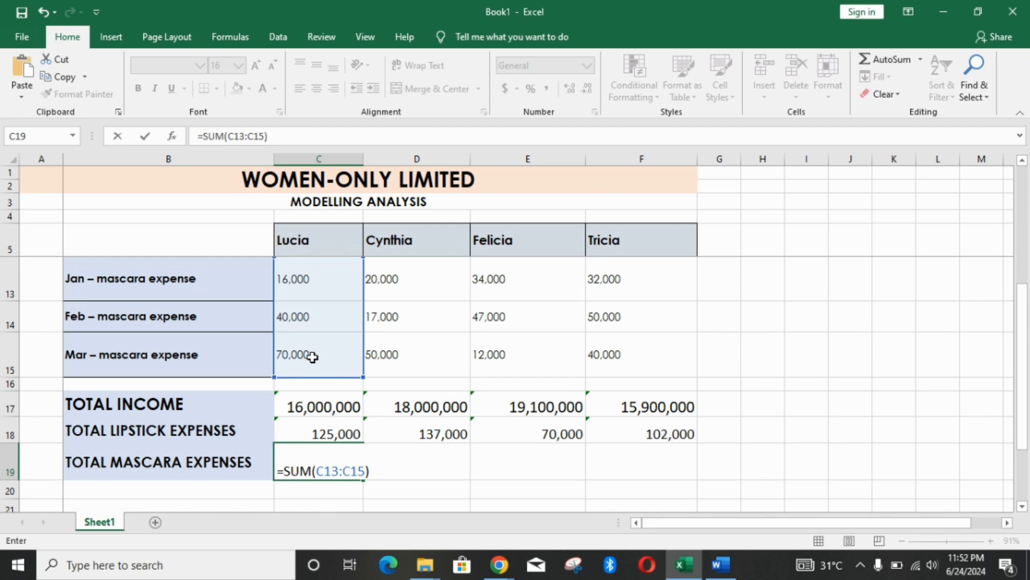
key(Return)
- Fill the total mascara expenses formula from cell C19 across to D19, E19 and F19 for the other models
click(306, 465)
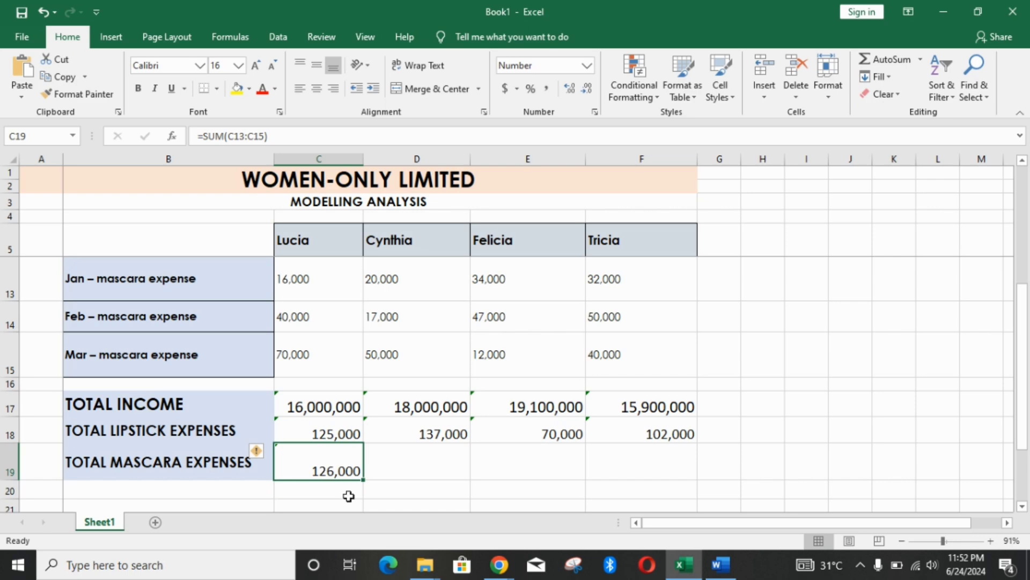
click(363, 487)
click(348, 458)
drag(363, 479, 571, 455)
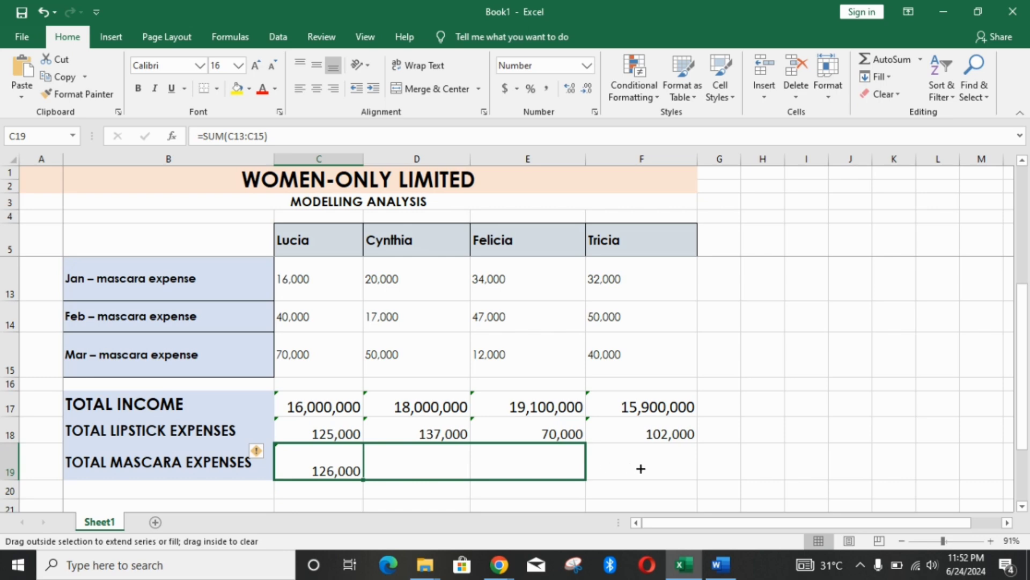
drag(641, 469, 664, 467)
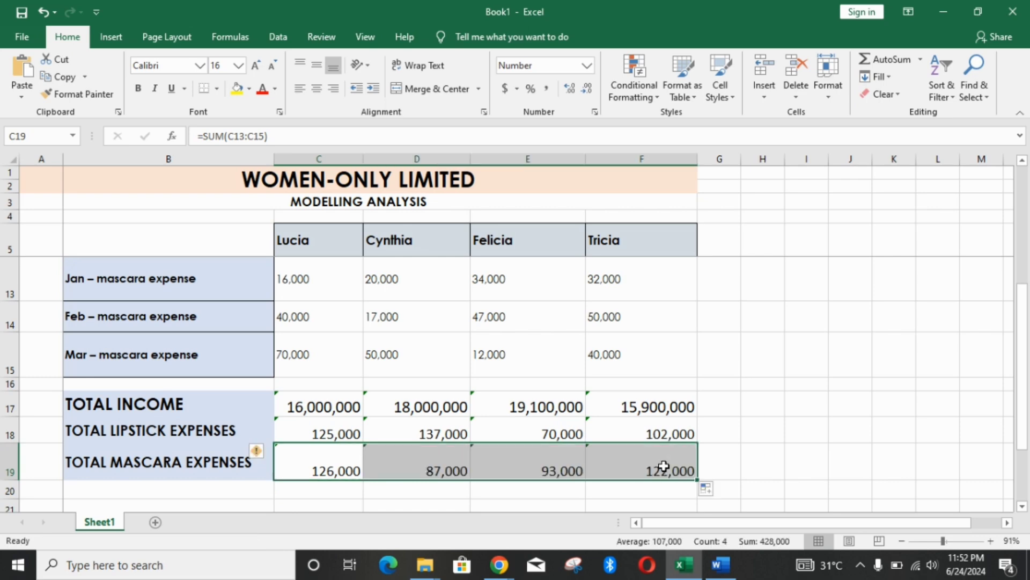
- Switch to the Word document to read requirement 4 on combined lipstick and mascara expenses, and return to the Excel workbook
drag(1024, 381, 1026, 427)
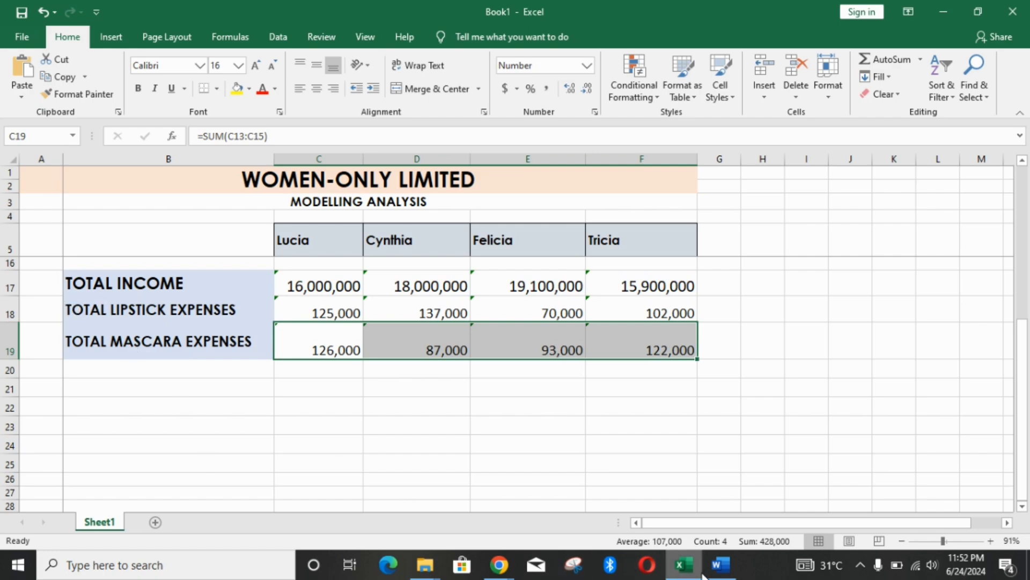
click(720, 564)
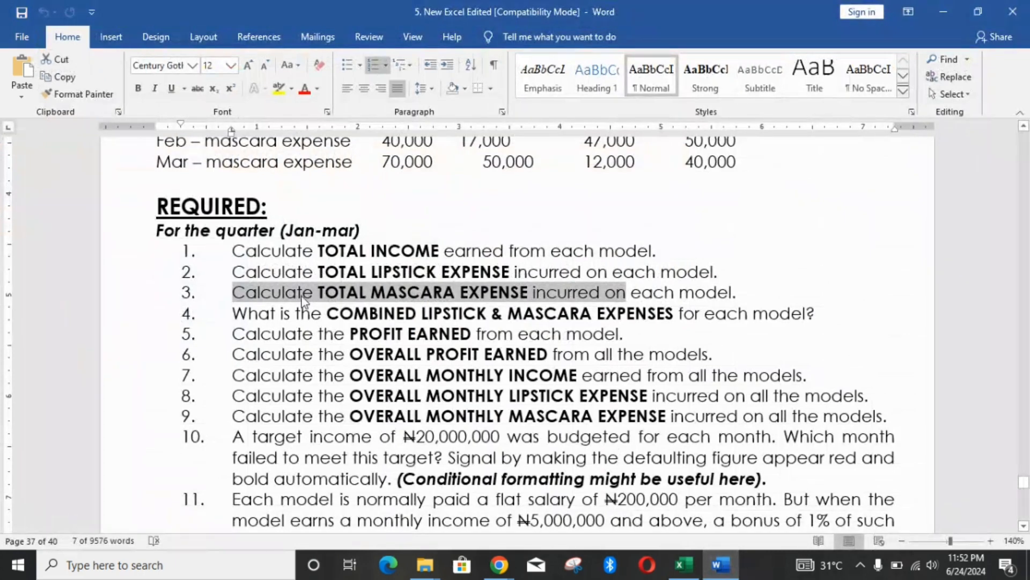
drag(234, 314, 822, 316)
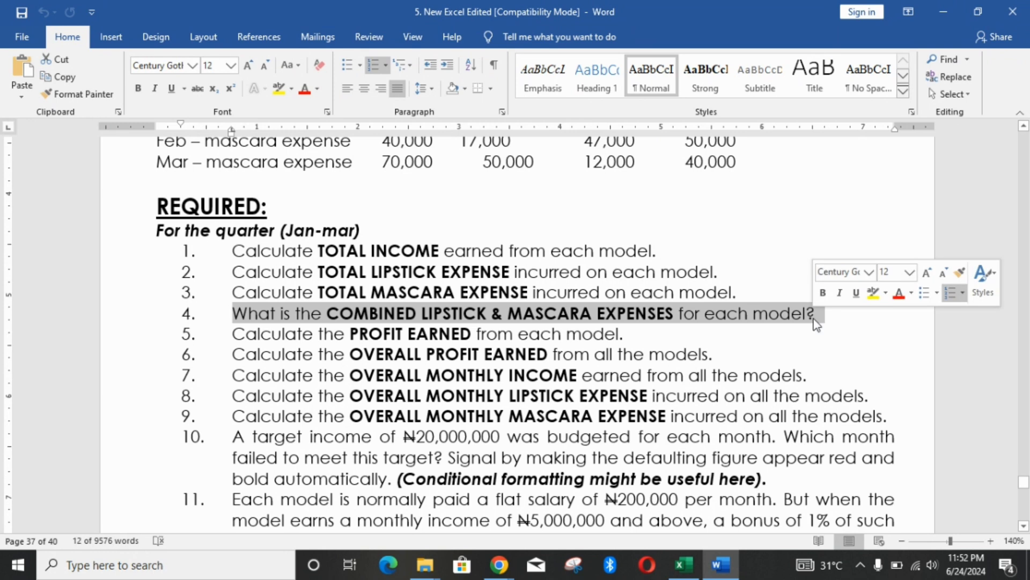
click(689, 564)
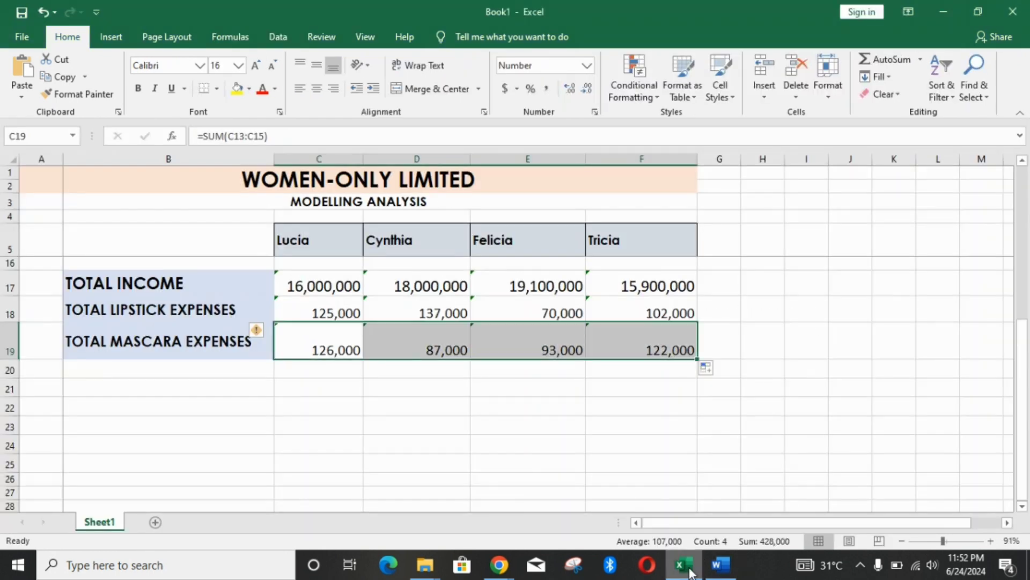
- Enter the label COMBINED LIP & MAS EXP in cell B20 and make it bold
click(204, 372)
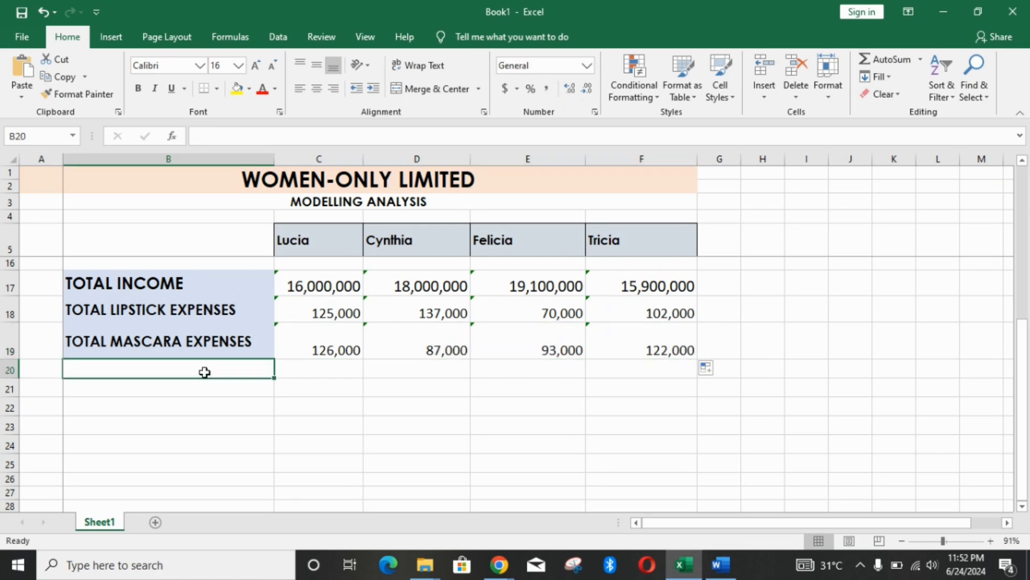
text(COMBINED LIP &)
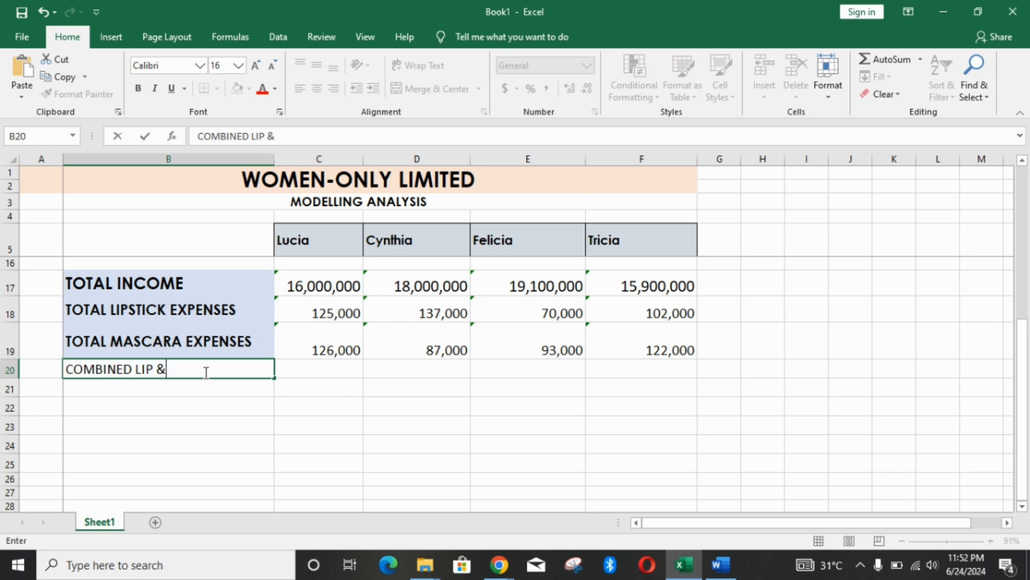
text(MAS EXP)
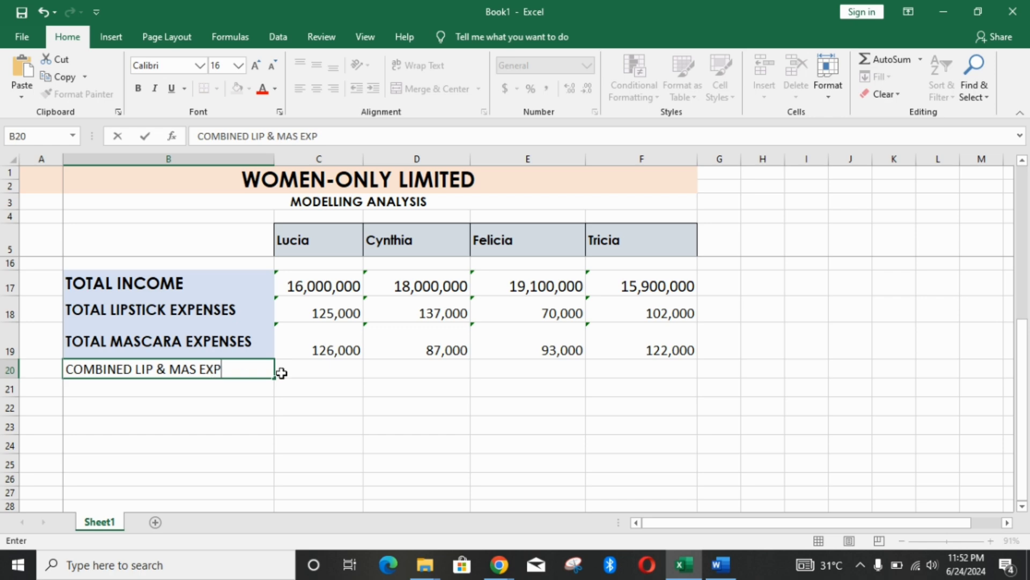
click(304, 372)
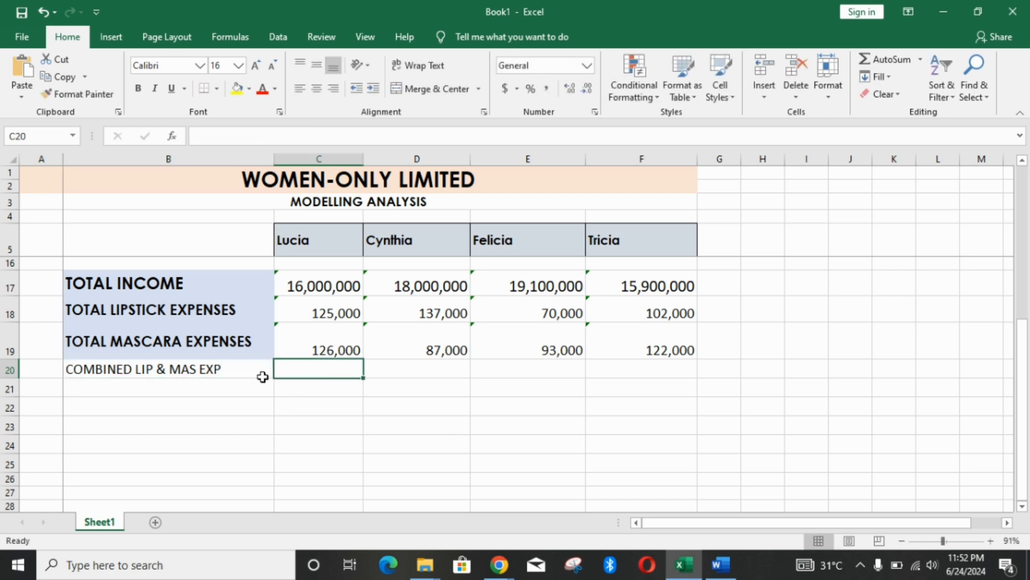
double_click(209, 372)
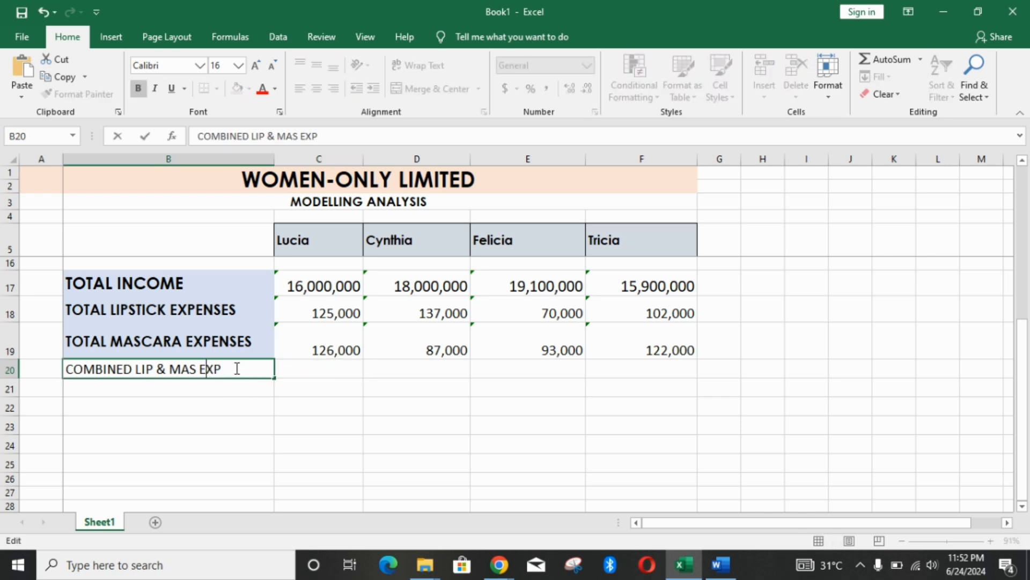
click(234, 391)
click(233, 368)
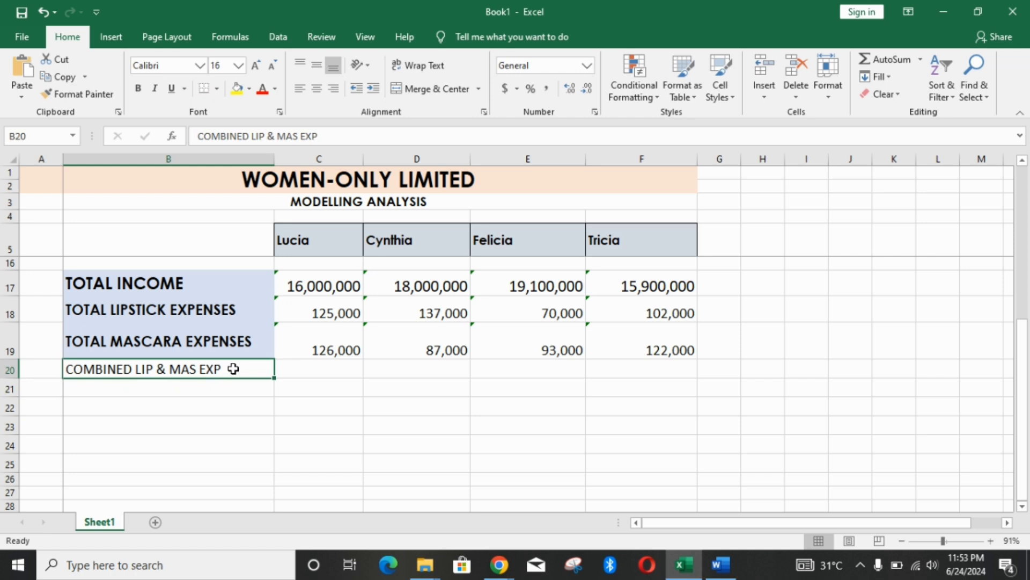
key(ctrl+b)
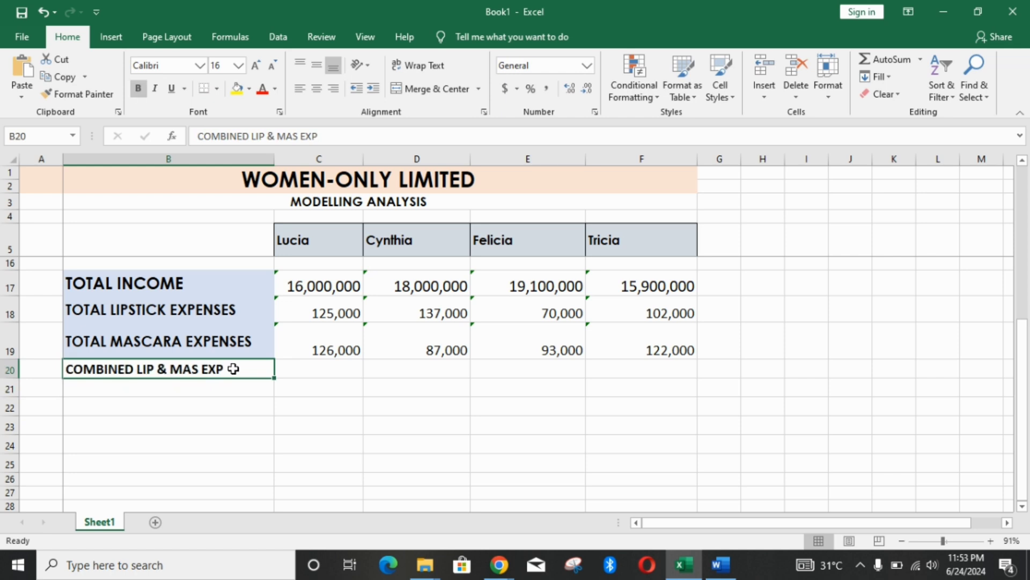
- Enter the formula =C18+C19 in cell C20 to combine the first model's lipstick and mascara expenses
click(349, 373)
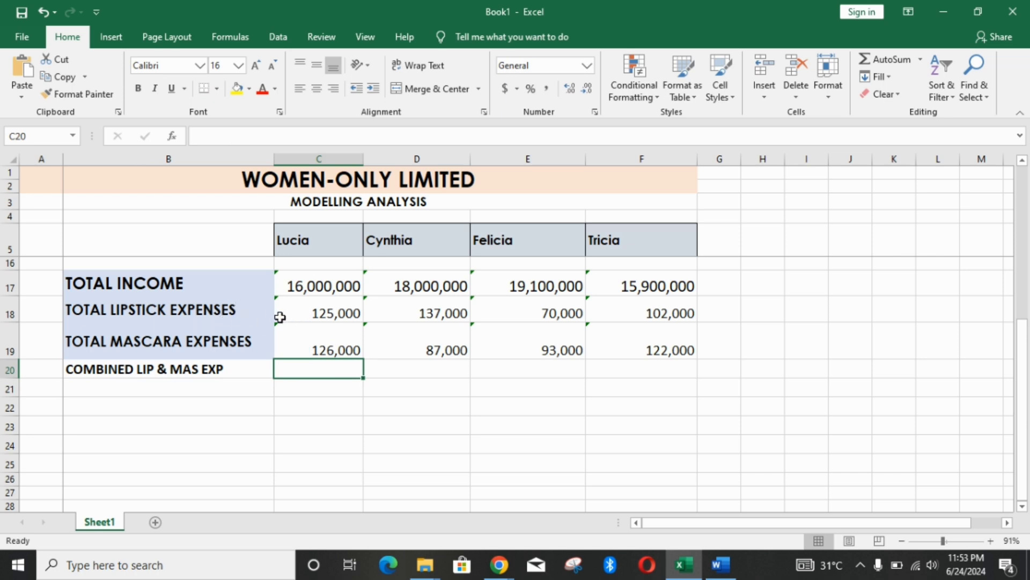
double_click(318, 361)
text(=)
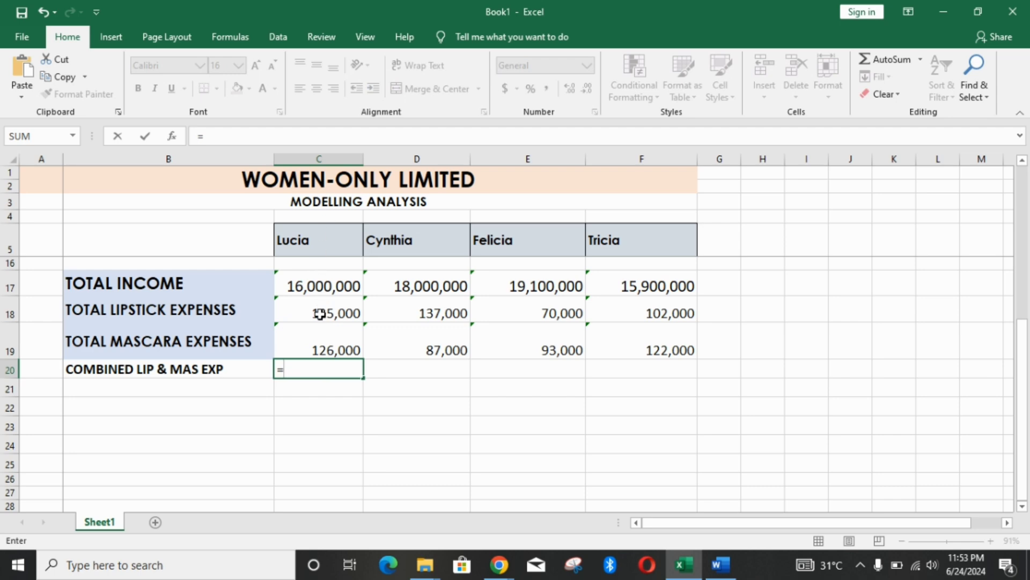
text(18)
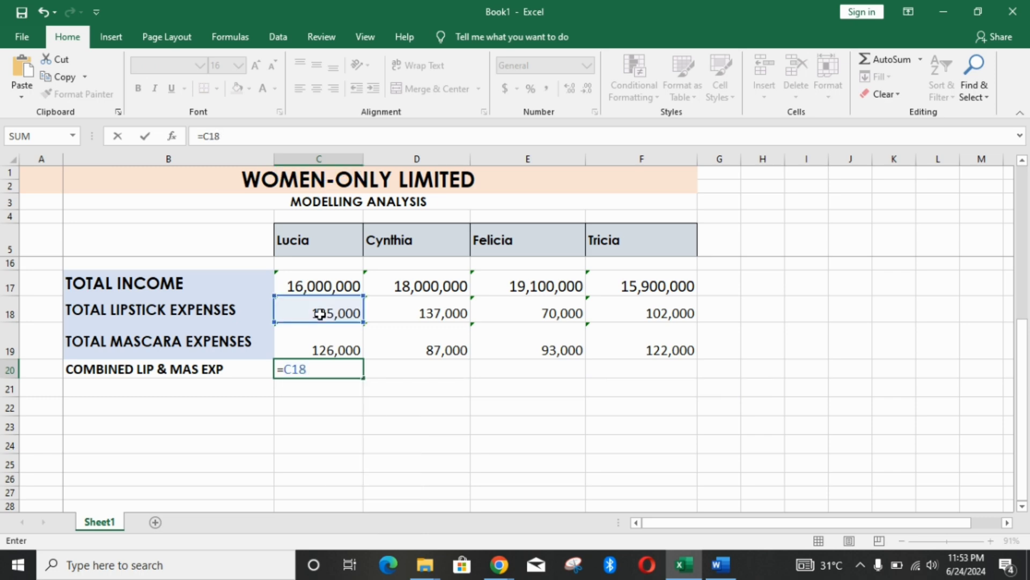
text(+C19)
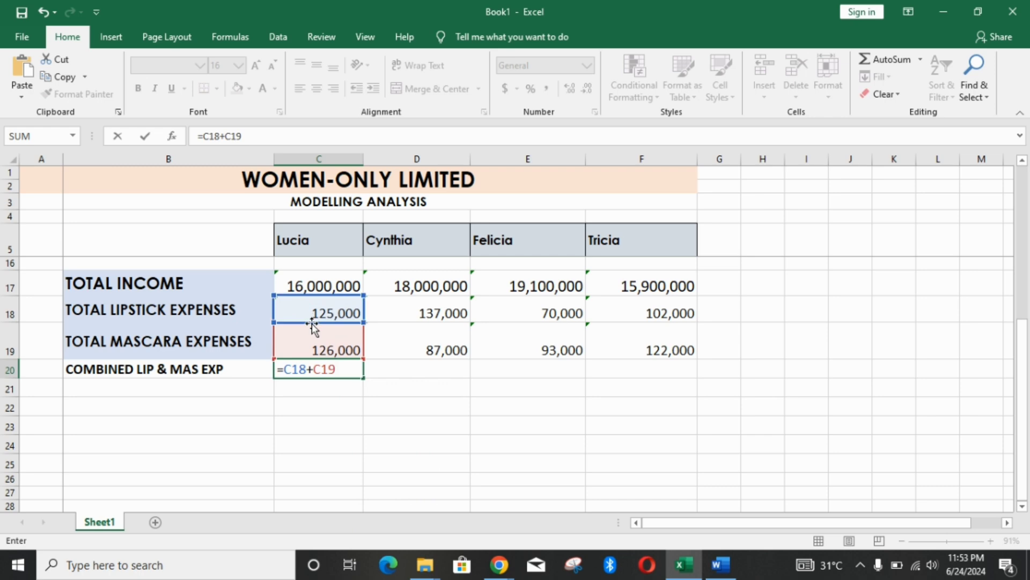
key(Return)
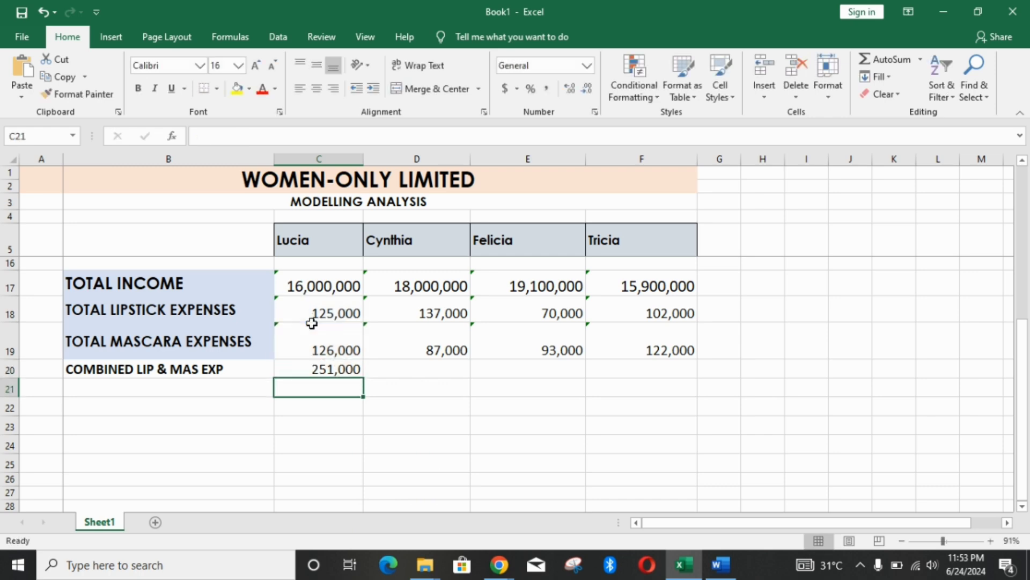
- Make row 20 taller and fill the combined expenses formula from C20 across to F20
drag(13, 377, 10, 398)
click(307, 381)
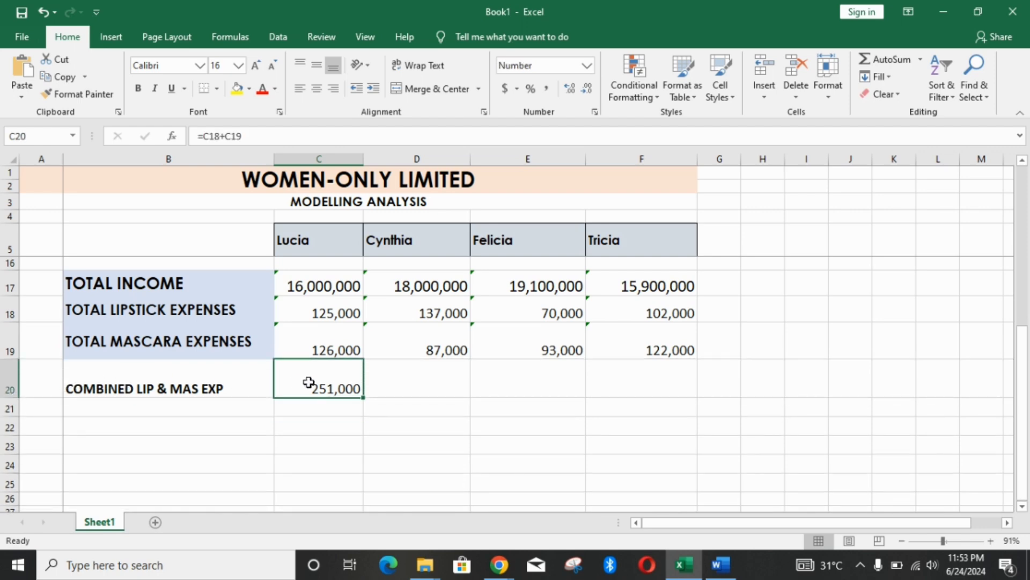
drag(366, 400, 674, 388)
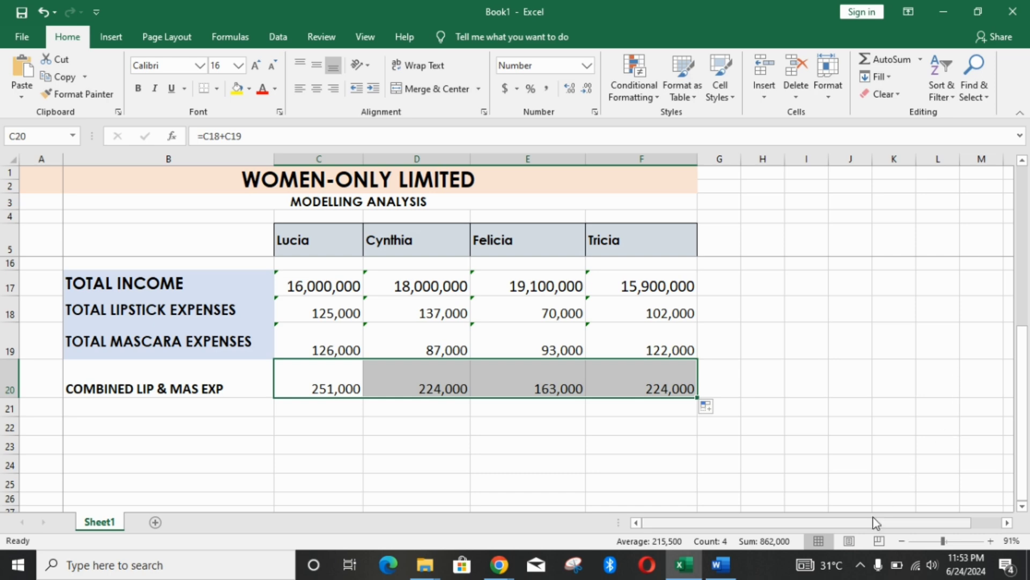
- Switch to the Word document to read requirement 5 on profit earned from each model, and return to the Excel workbook
click(721, 564)
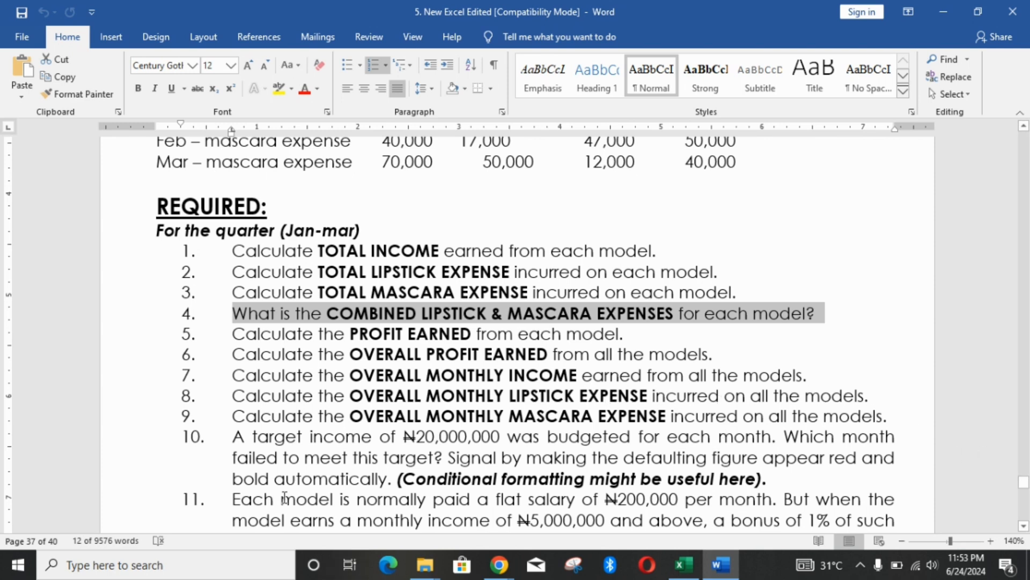
drag(226, 332, 623, 326)
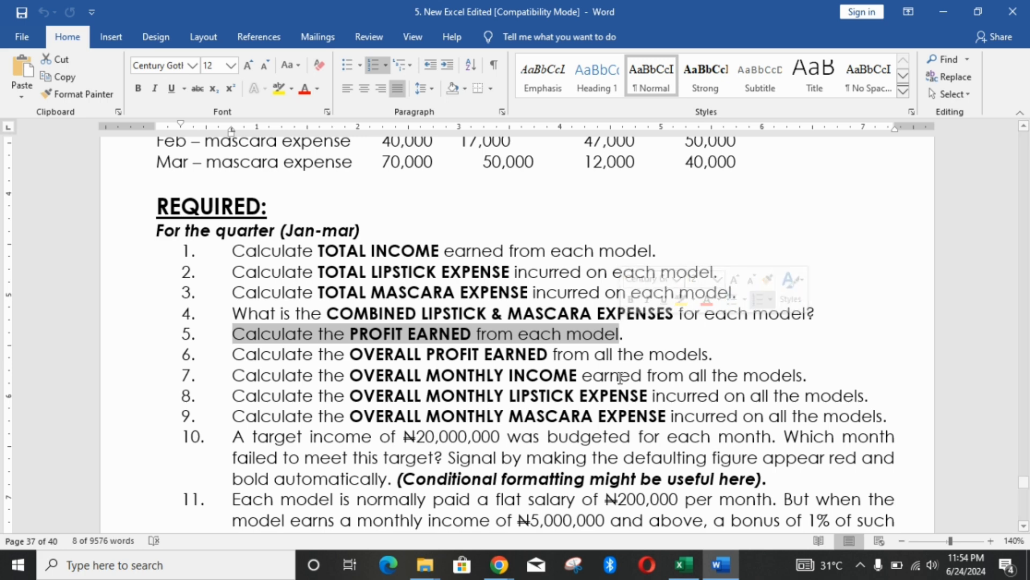
click(683, 572)
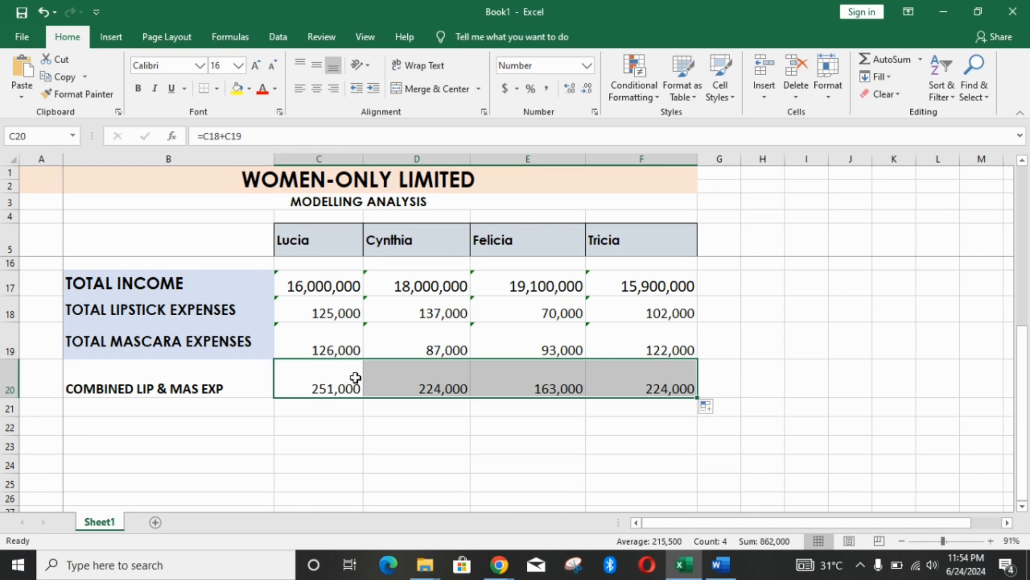
- Make row 21 taller and enter the label PROFIT in cell B21 below the combined expenses label
drag(1025, 395, 1022, 349)
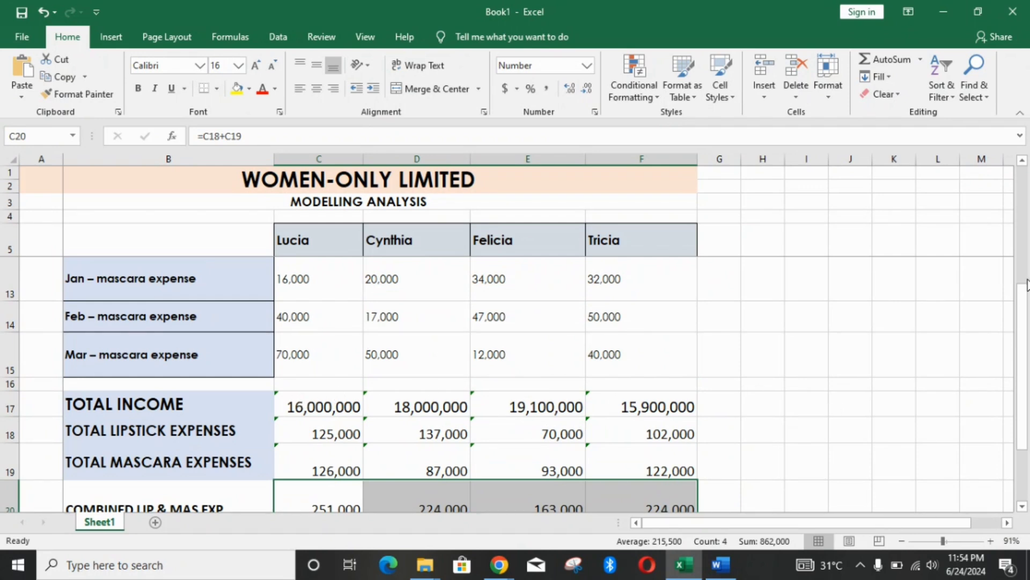
drag(1026, 284, 1023, 360)
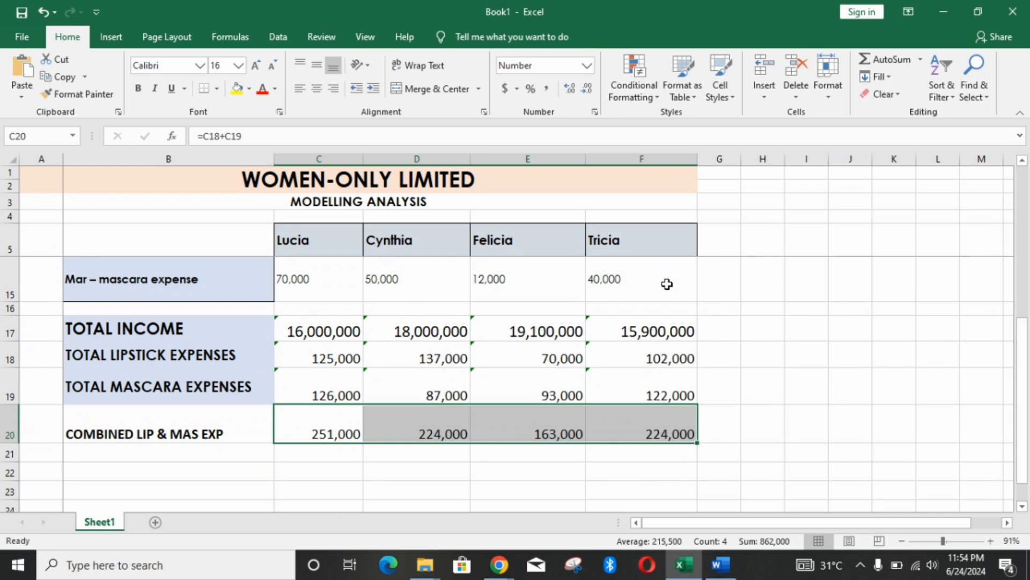
click(309, 410)
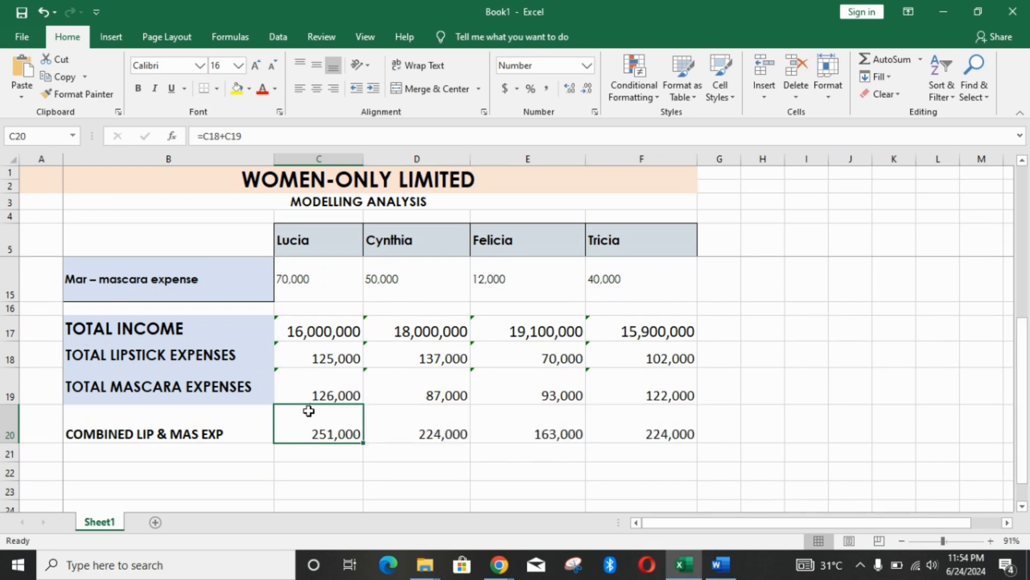
click(236, 418)
click(213, 326)
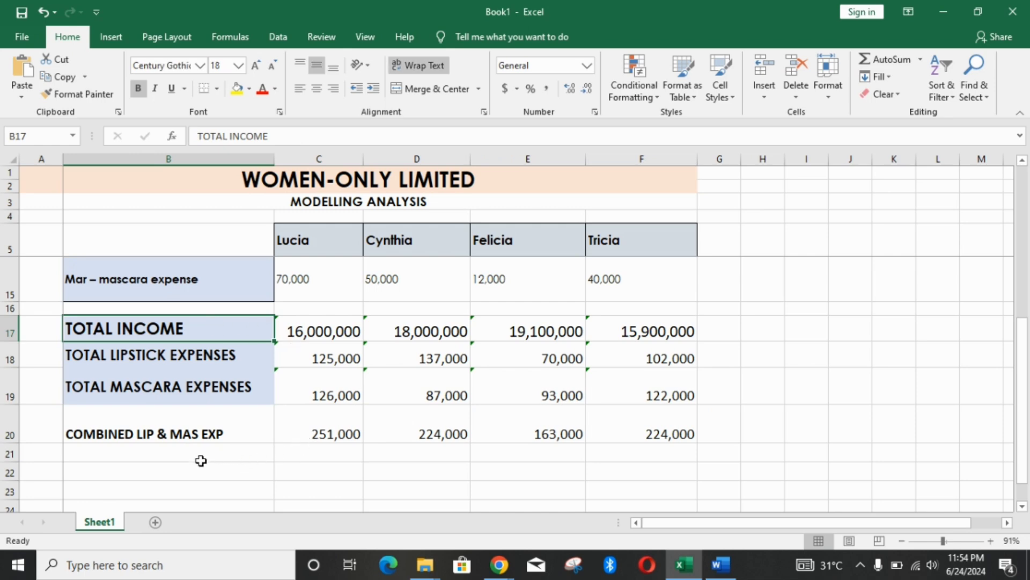
drag(9, 462, 9, 482)
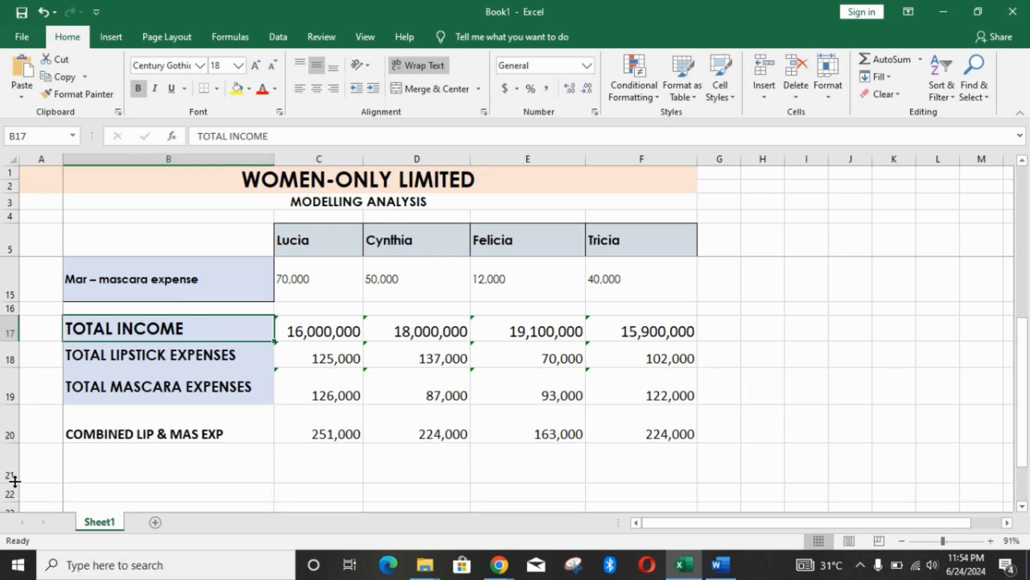
click(79, 472)
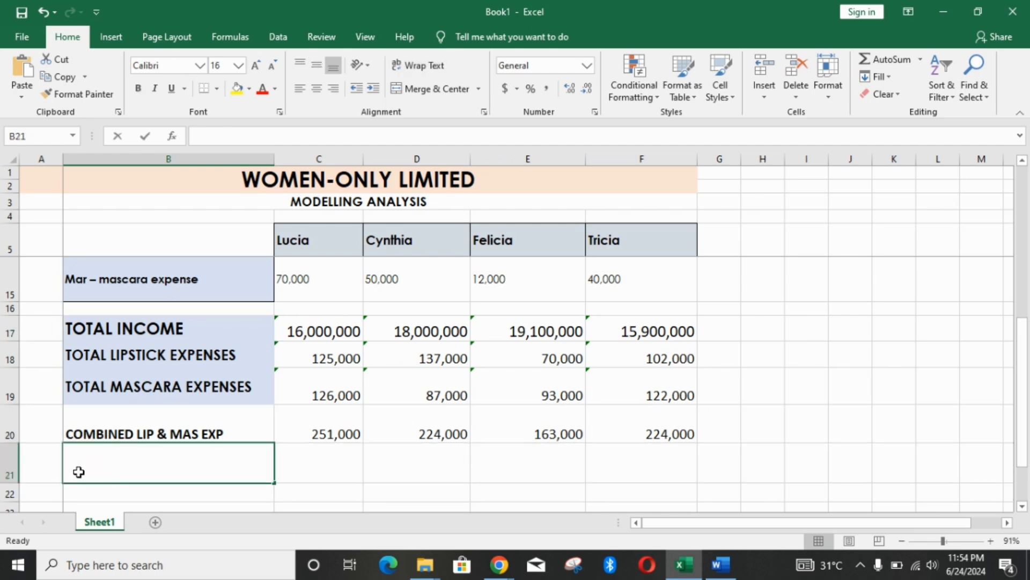
text(PROFIT)
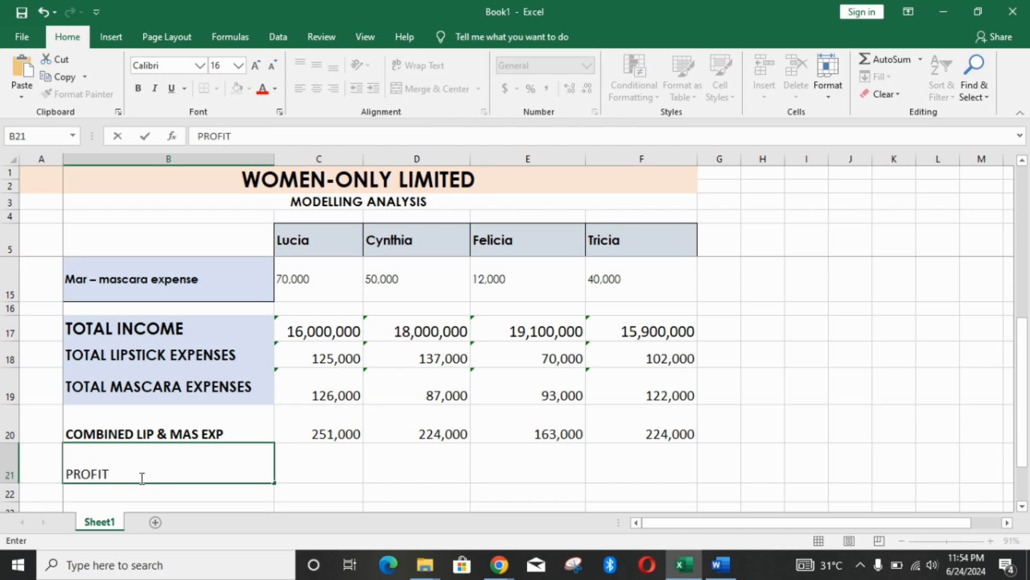
- Enter the formula =C17-C20 in cell C21 to subtract the first model's combined expenses from her total income
click(323, 455)
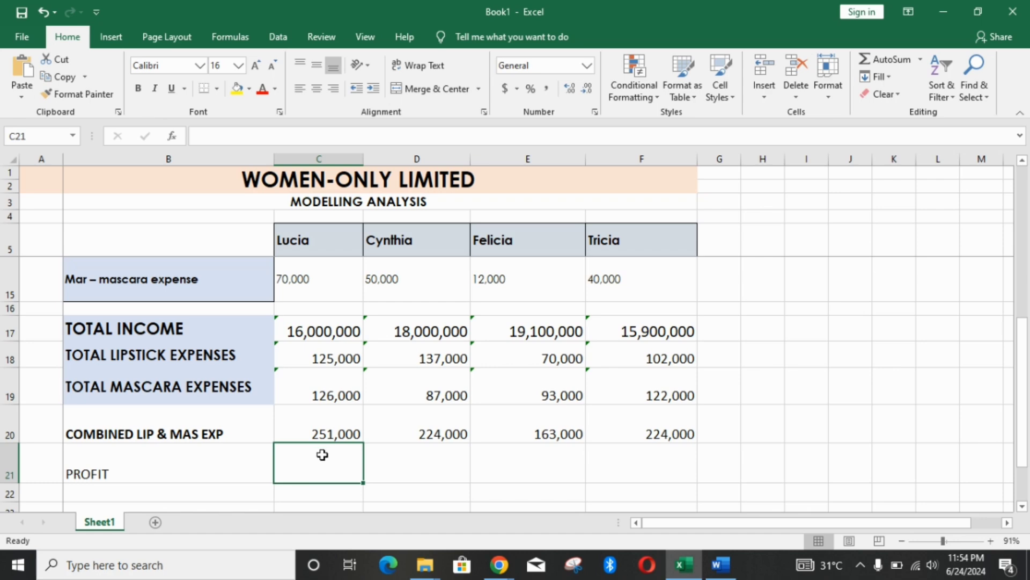
text(=)
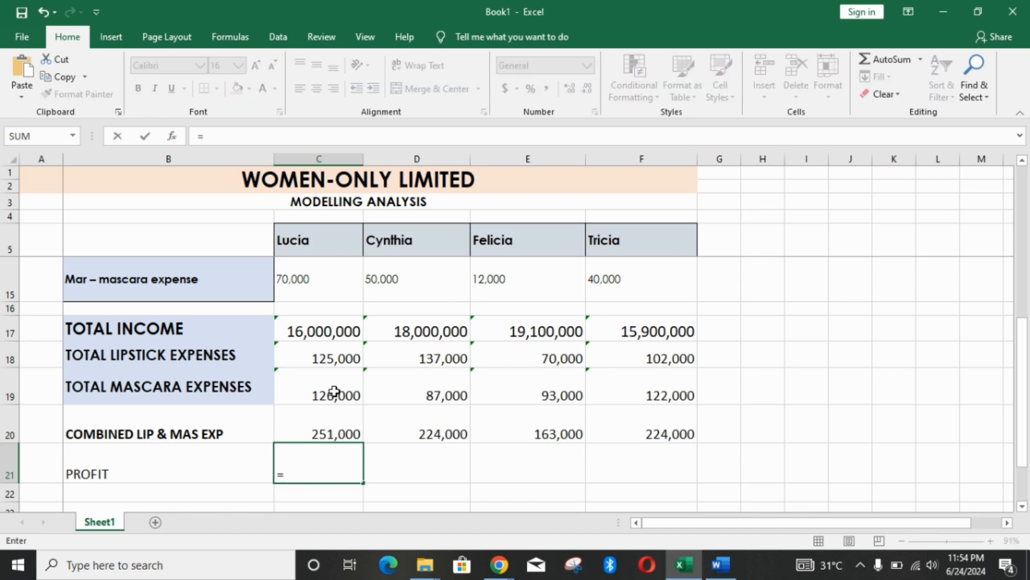
click(324, 329)
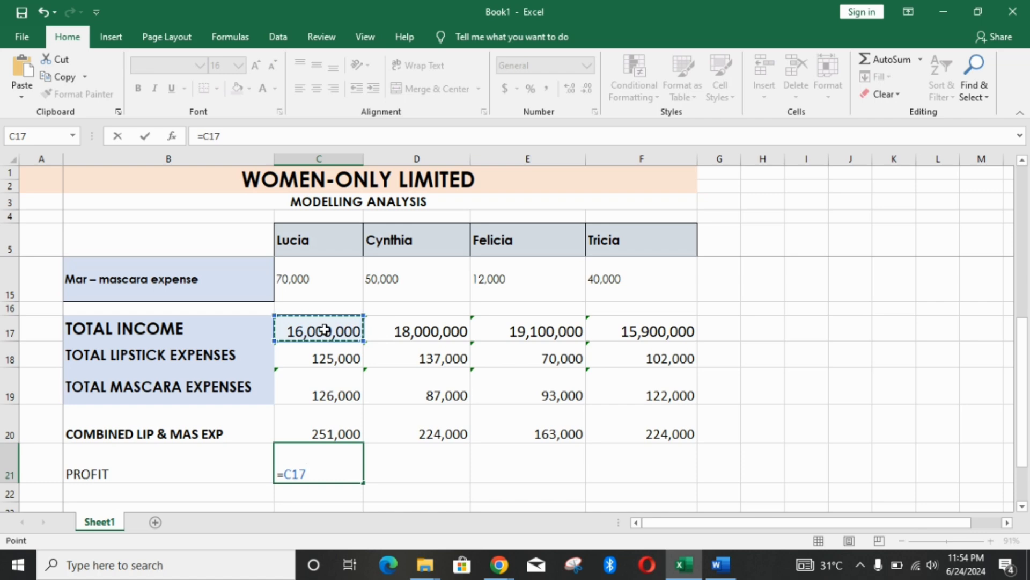
text(-)
click(315, 421)
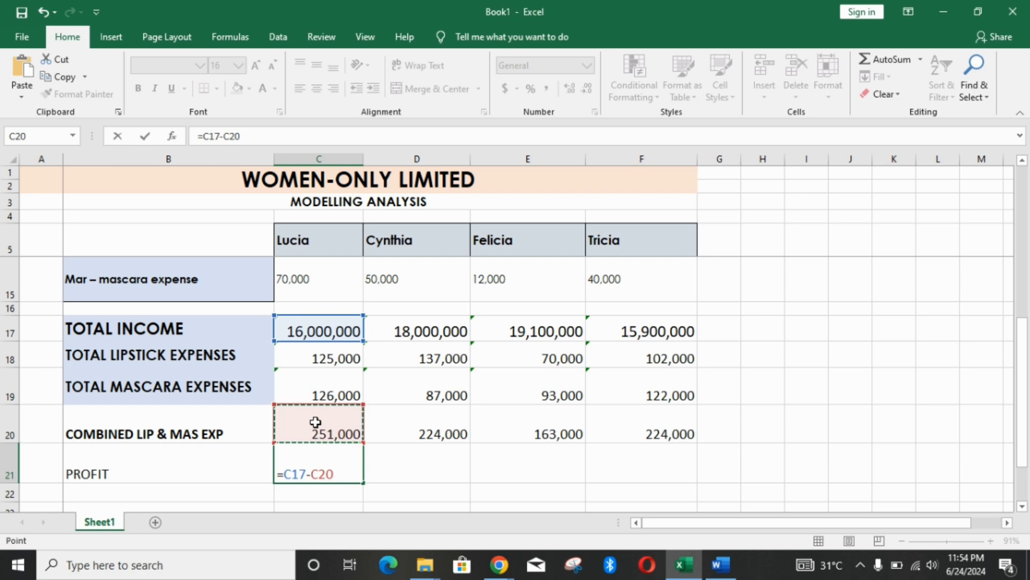
key(Return)
click(316, 458)
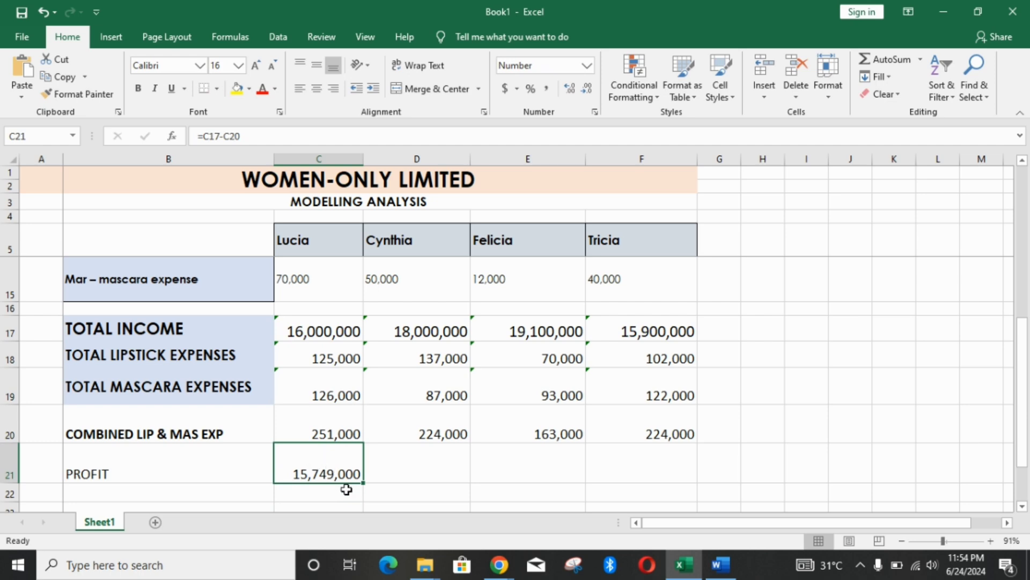
- Make the whole of row 21 bold and increase its font size to 20
click(168, 465)
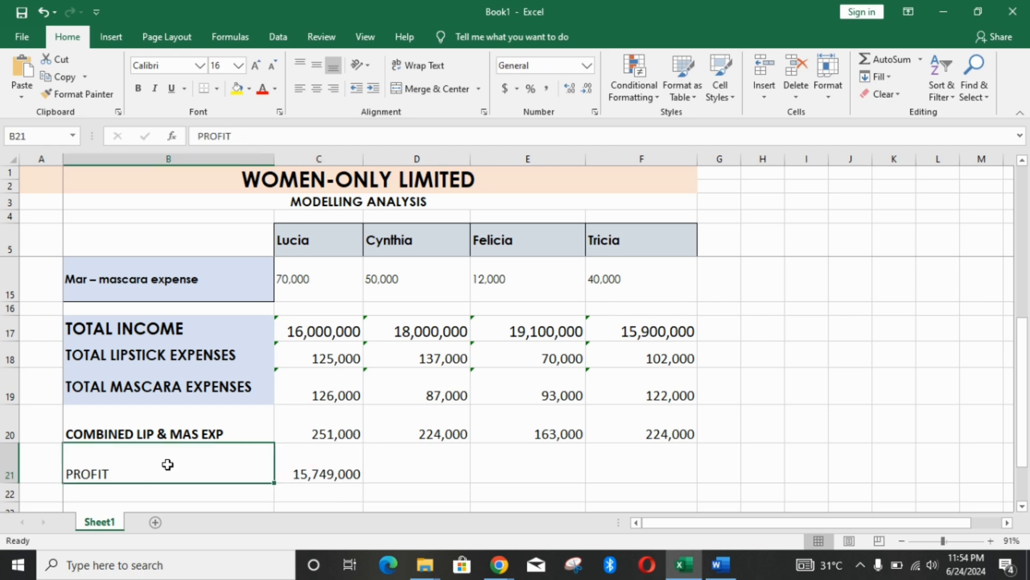
click(13, 464)
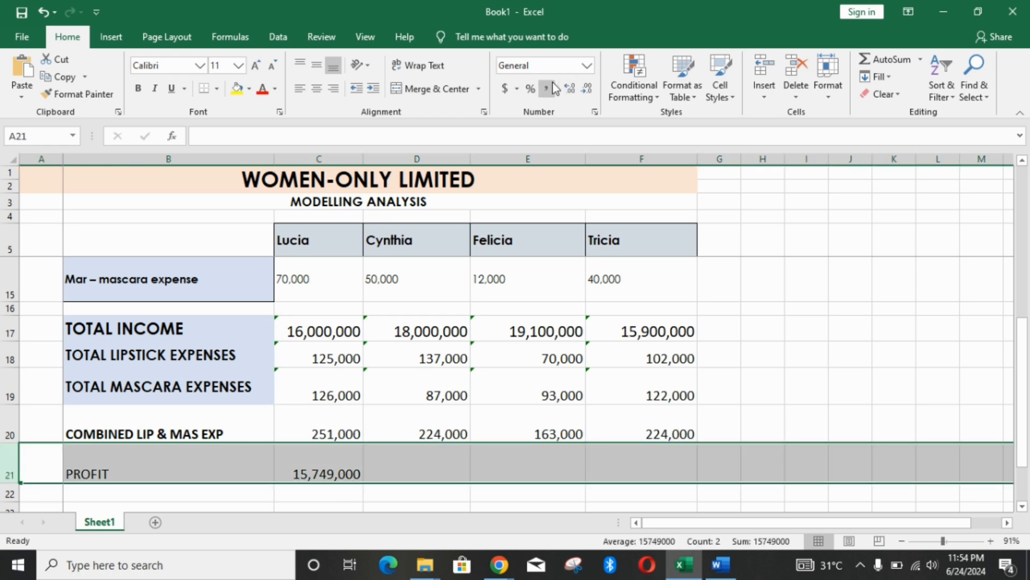
key(ctrl+b)
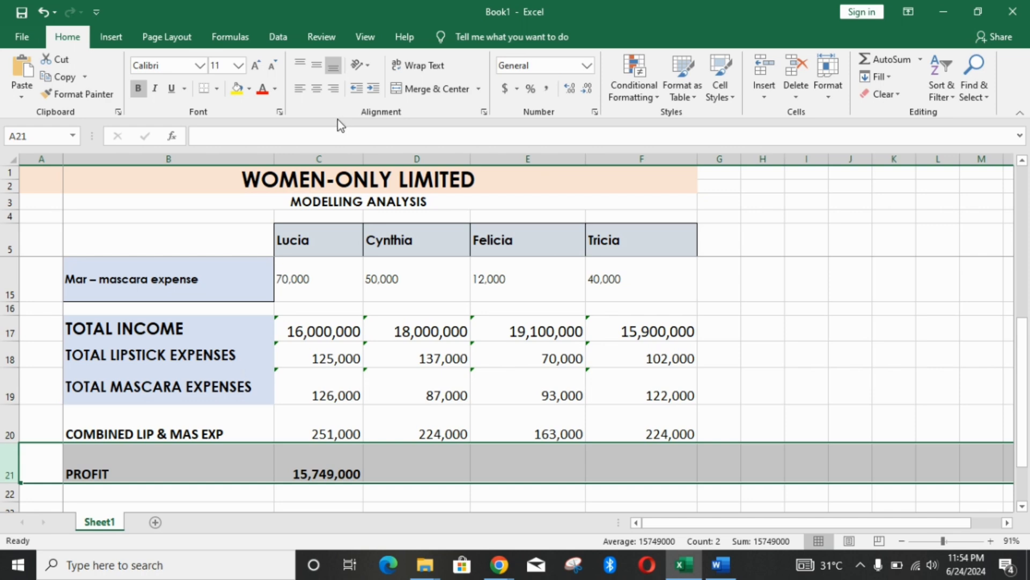
click(256, 65)
click(256, 66)
click(256, 66)
click(256, 65)
click(256, 65)
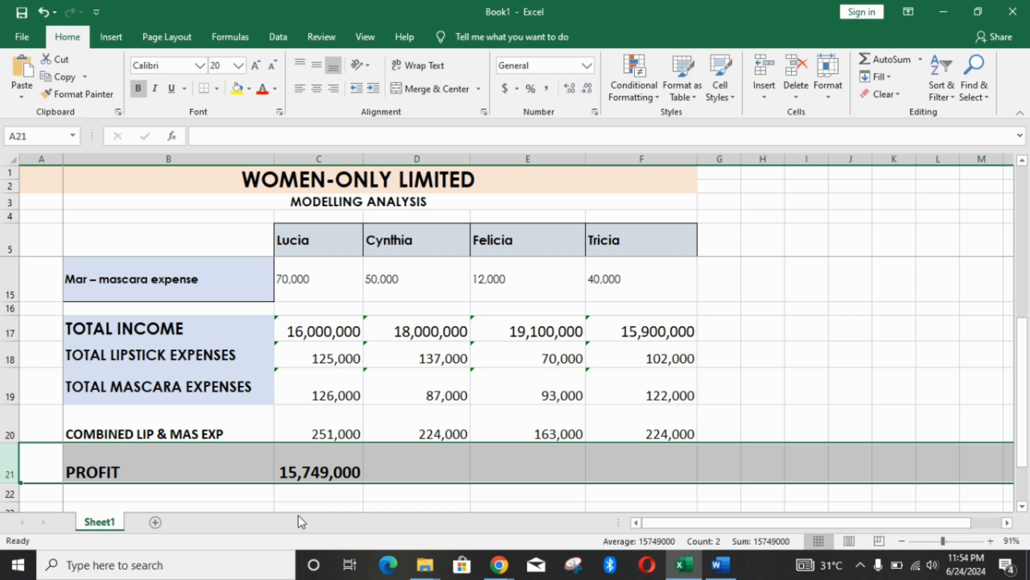
- Fill the profit formula from C21 across to F21 for the other models
click(322, 490)
click(339, 459)
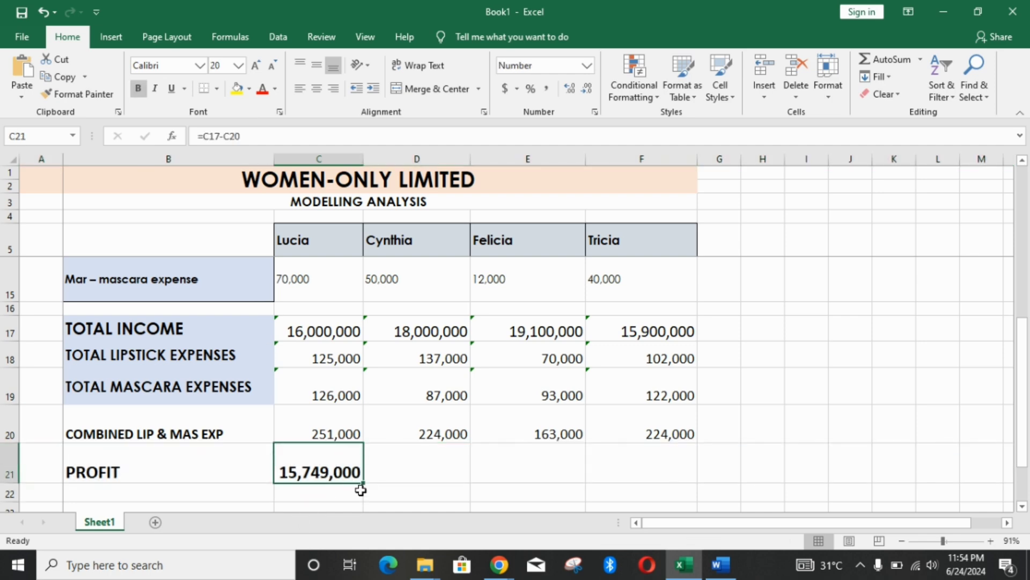
drag(364, 482, 656, 462)
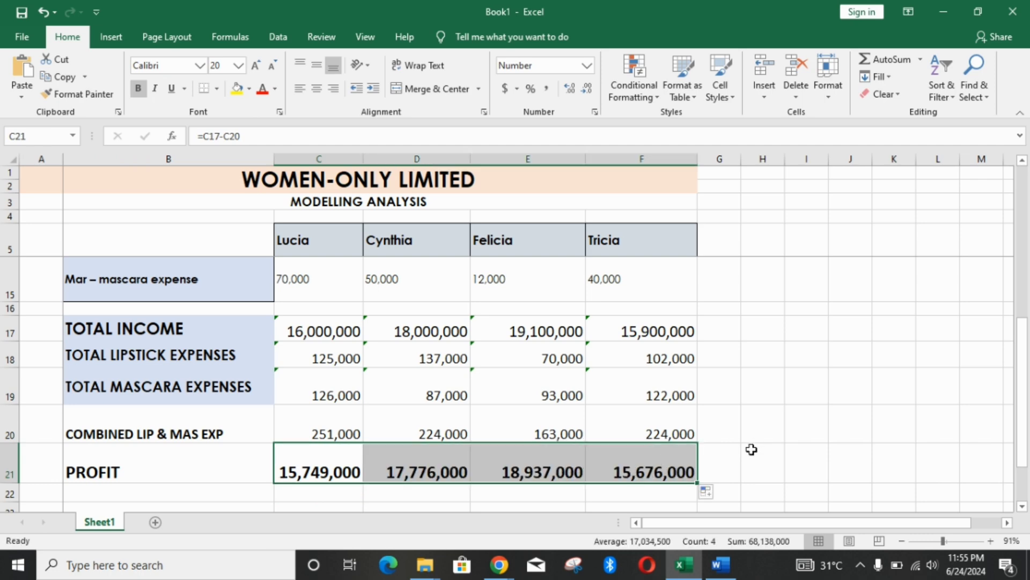
drag(1024, 364, 1026, 394)
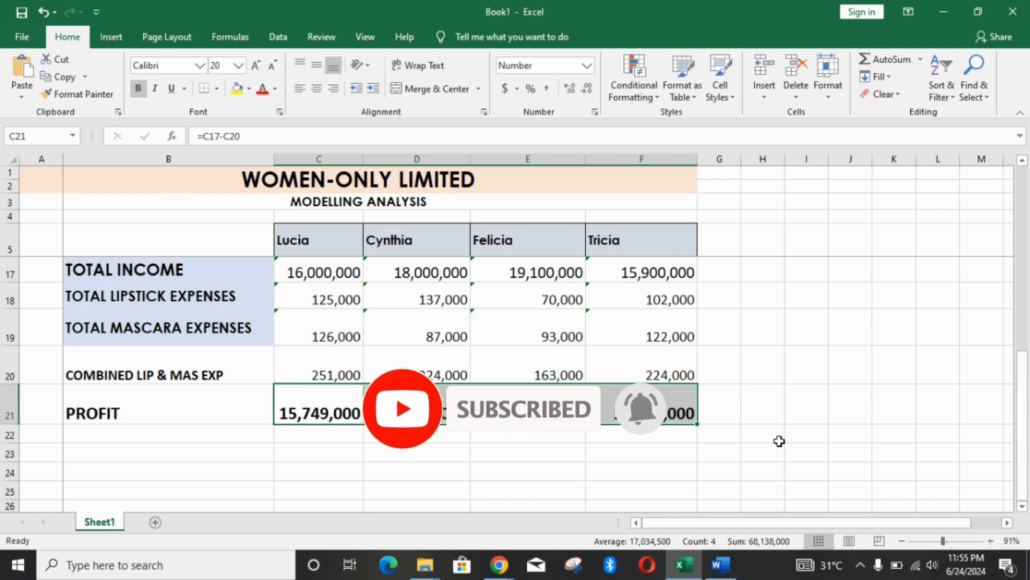
- Switch to the Word document to read requirement 6 on overall profit earned, and return to the Excel workbook
click(726, 566)
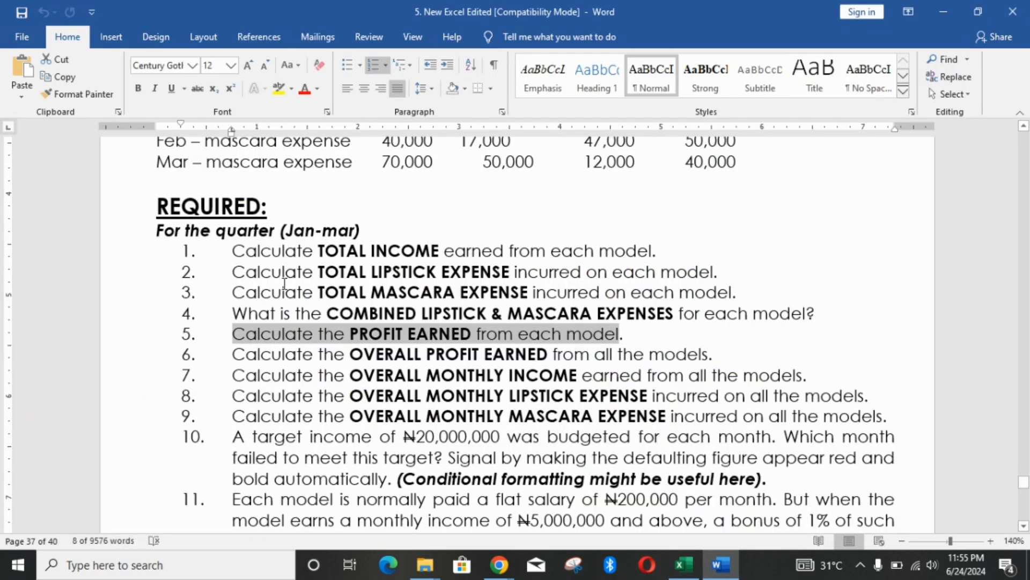
drag(234, 354, 597, 352)
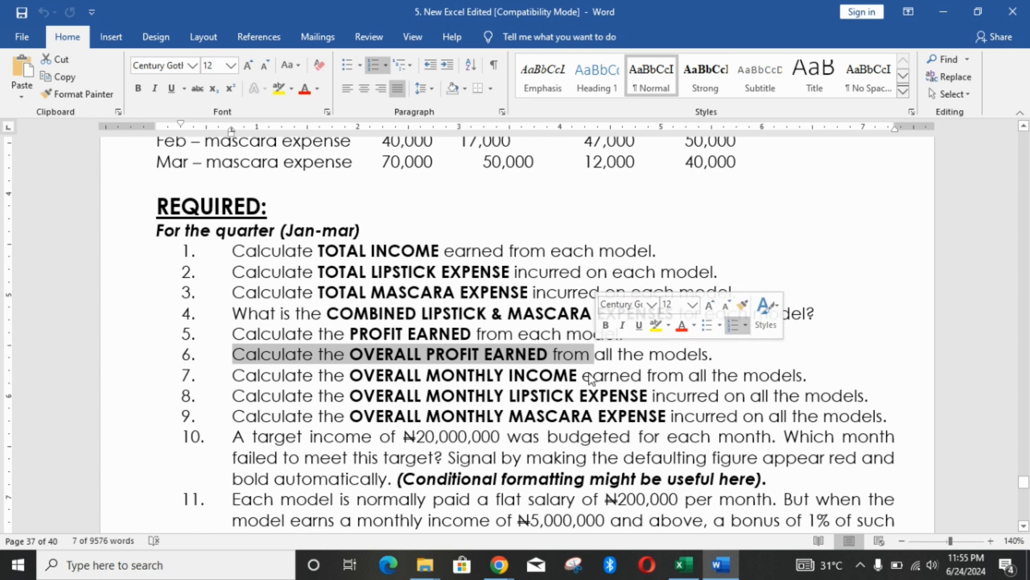
click(683, 564)
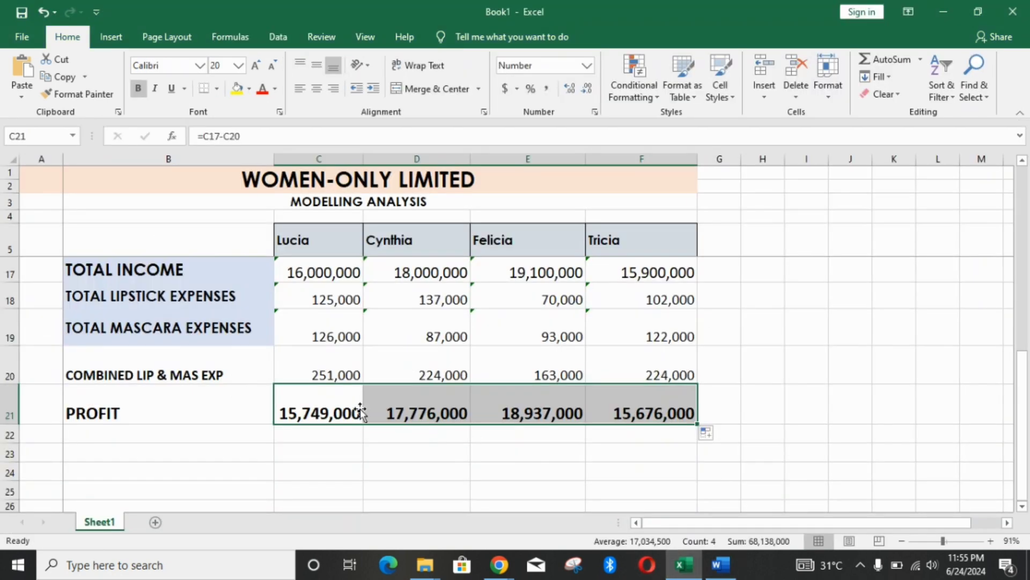
- Go through the models' profit cells C21 to F21 and widen the empty column G beside them
click(343, 412)
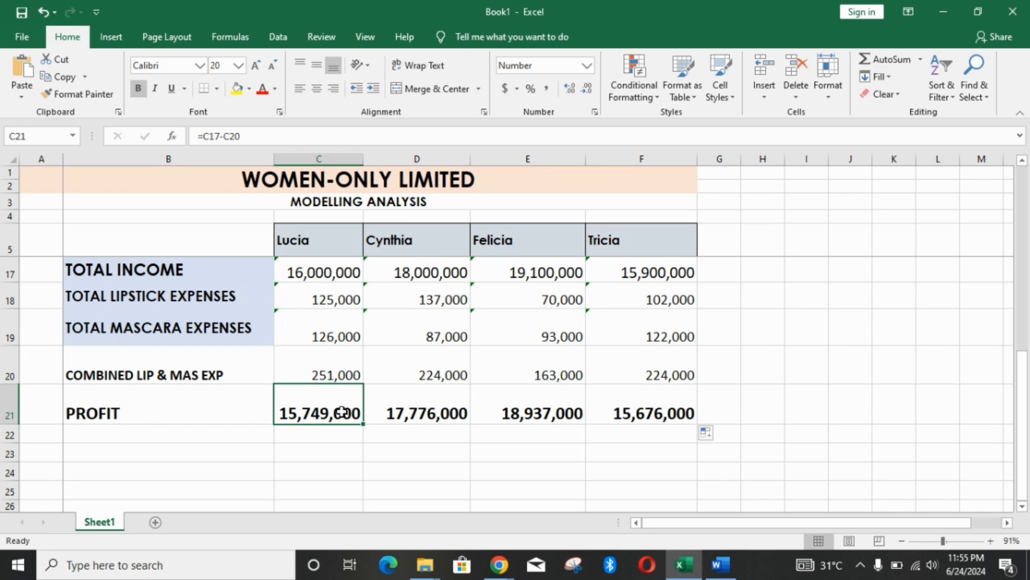
click(408, 398)
click(503, 412)
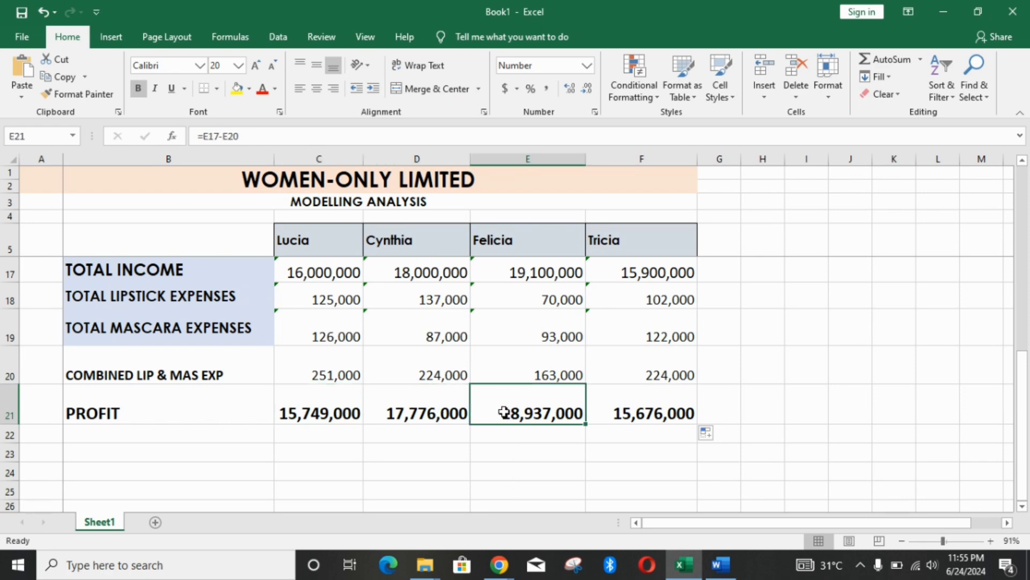
click(616, 410)
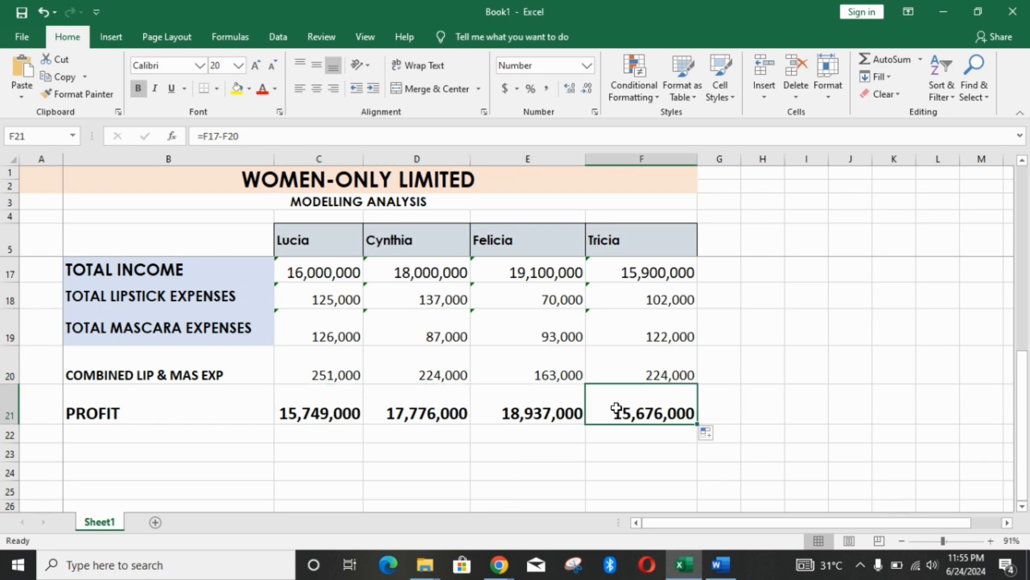
click(710, 409)
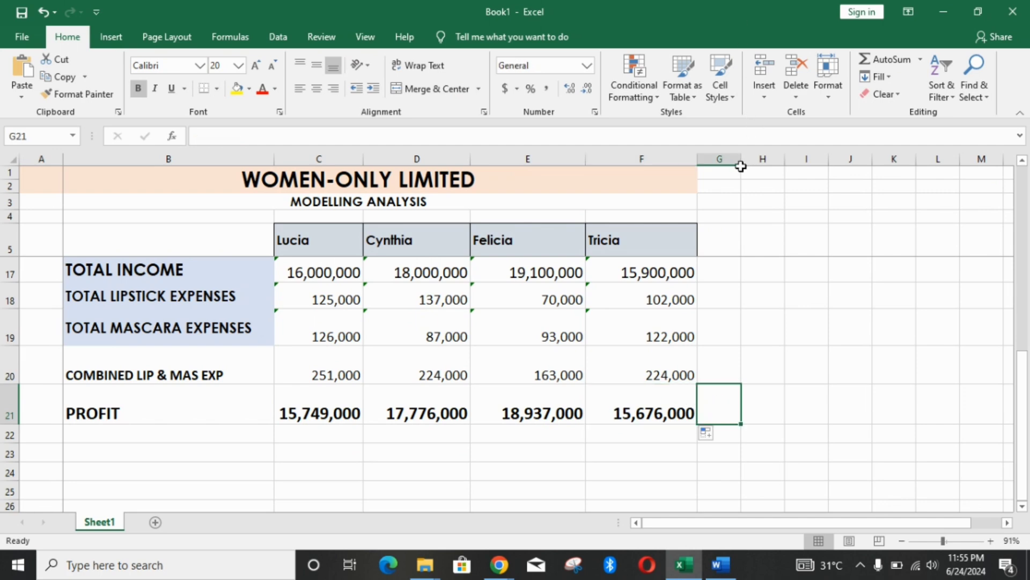
drag(741, 166, 800, 162)
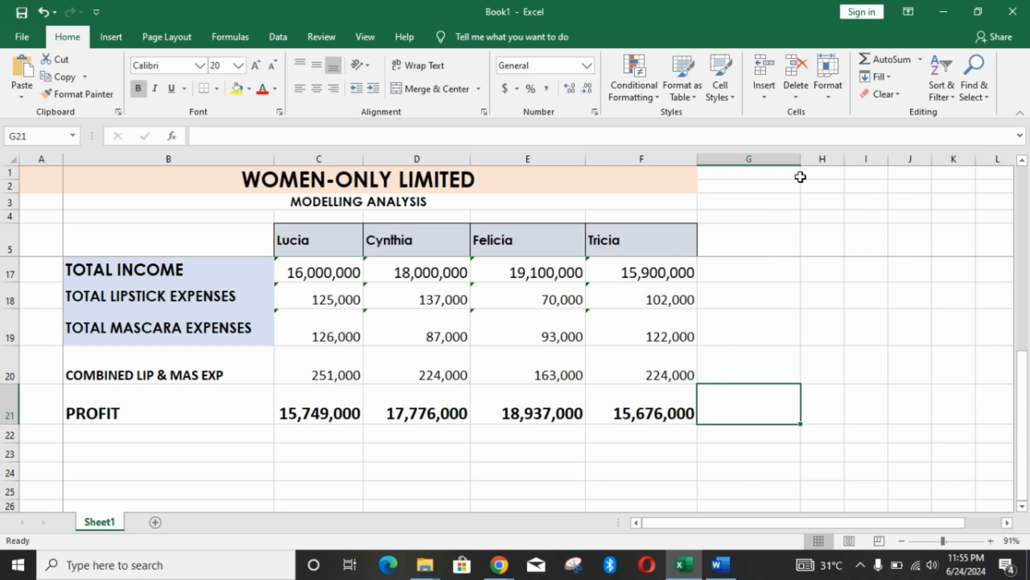
- Enter the formula =SUM(C21:F21) in cell G21 to total the profit from all the models
double_click(748, 412)
text(=)
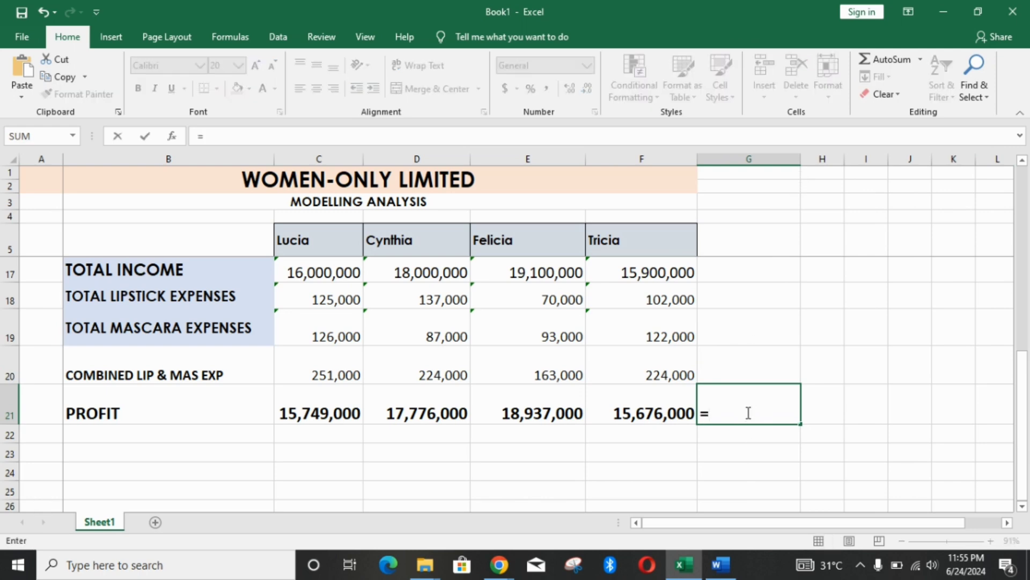
text(SUM)
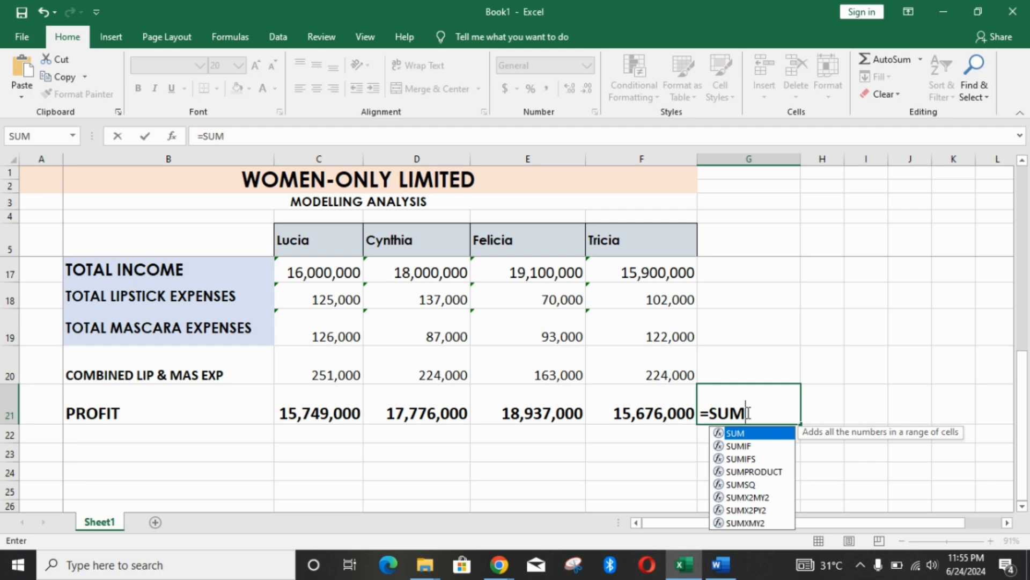
text(()
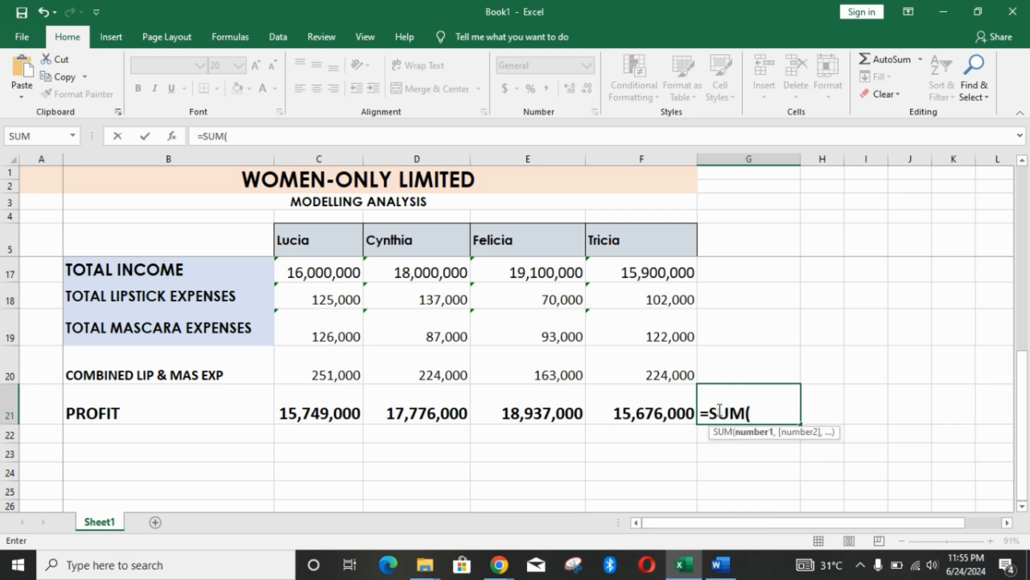
click(305, 403)
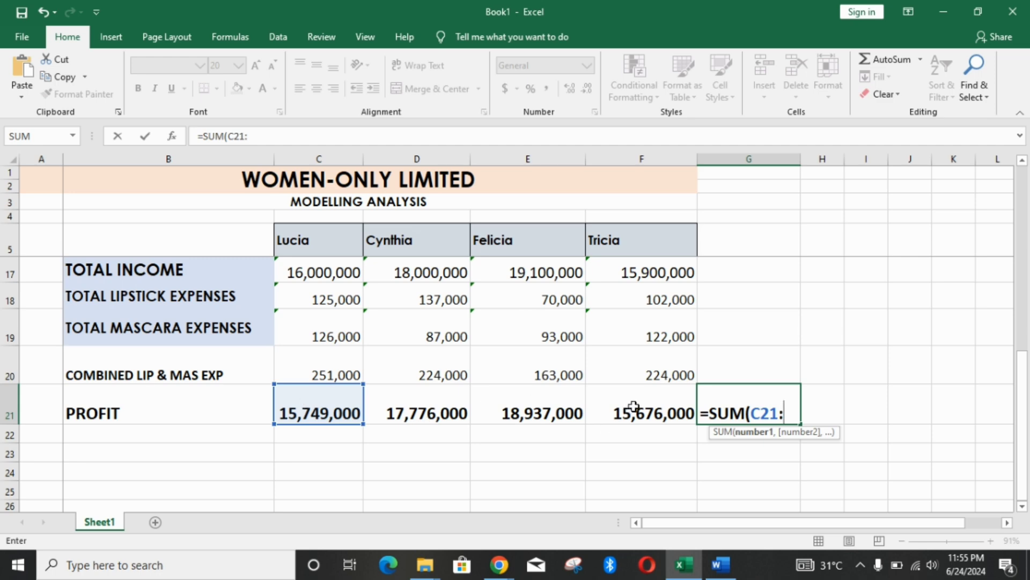
text(:F)
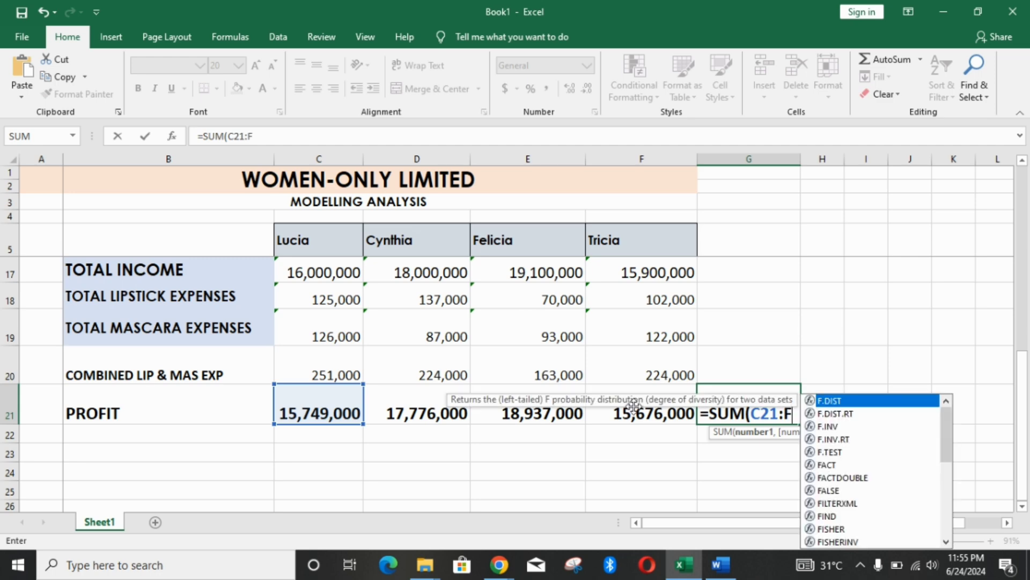
text(21)
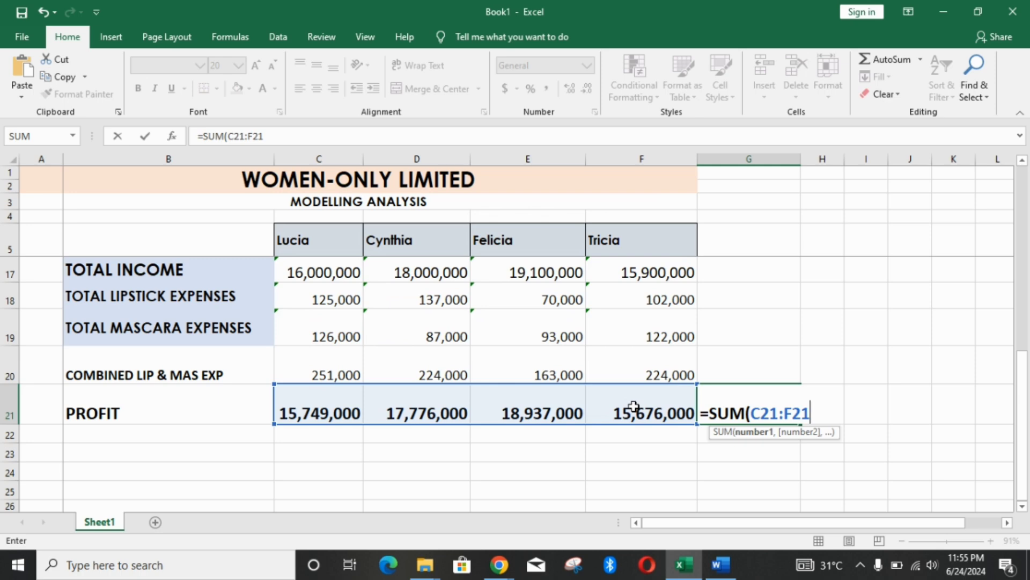
text())
key(Return)
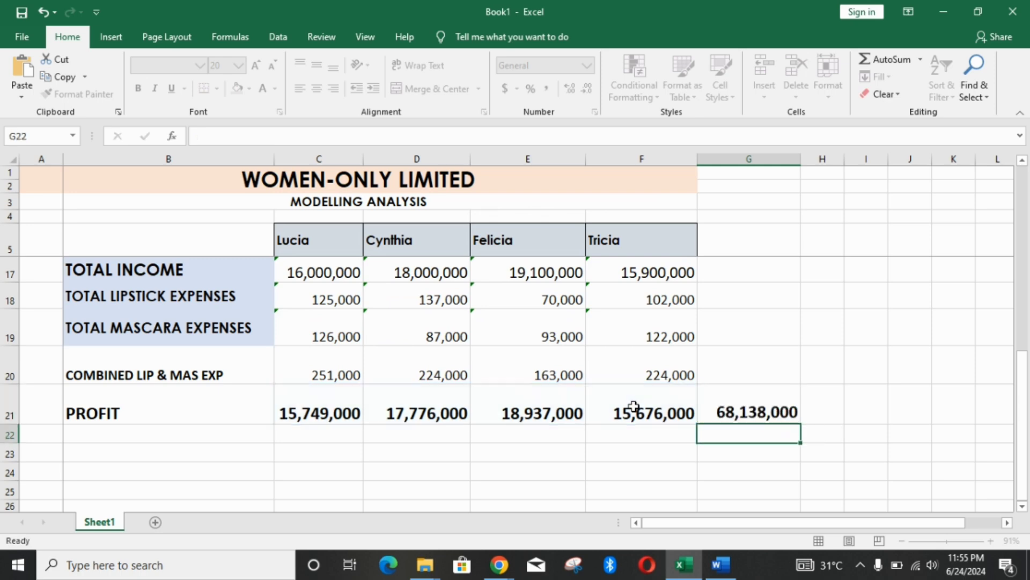
click(756, 395)
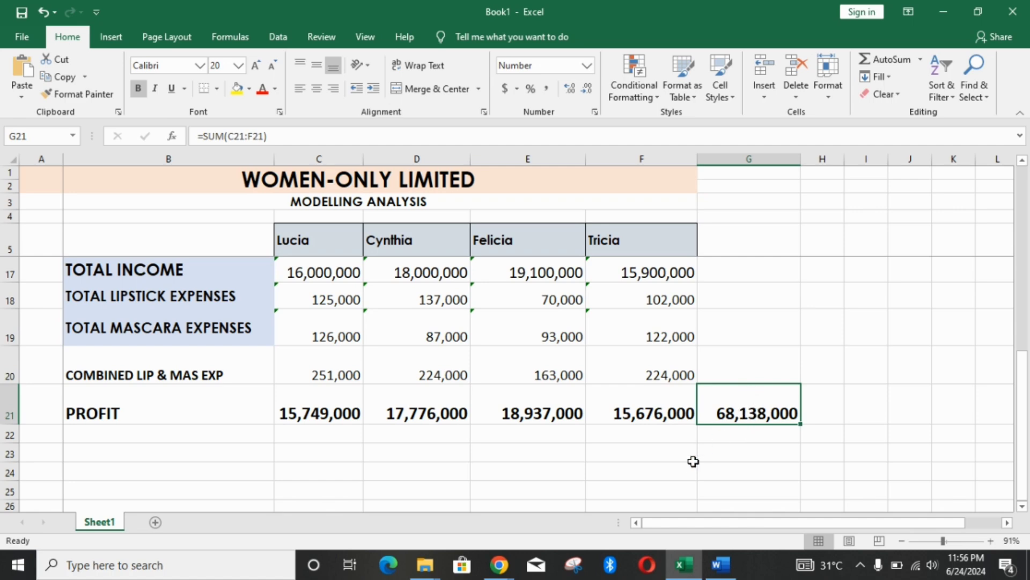
- Switch to the Word document to read requirement 7 on overall monthly income, and return to the Excel workbook
click(722, 543)
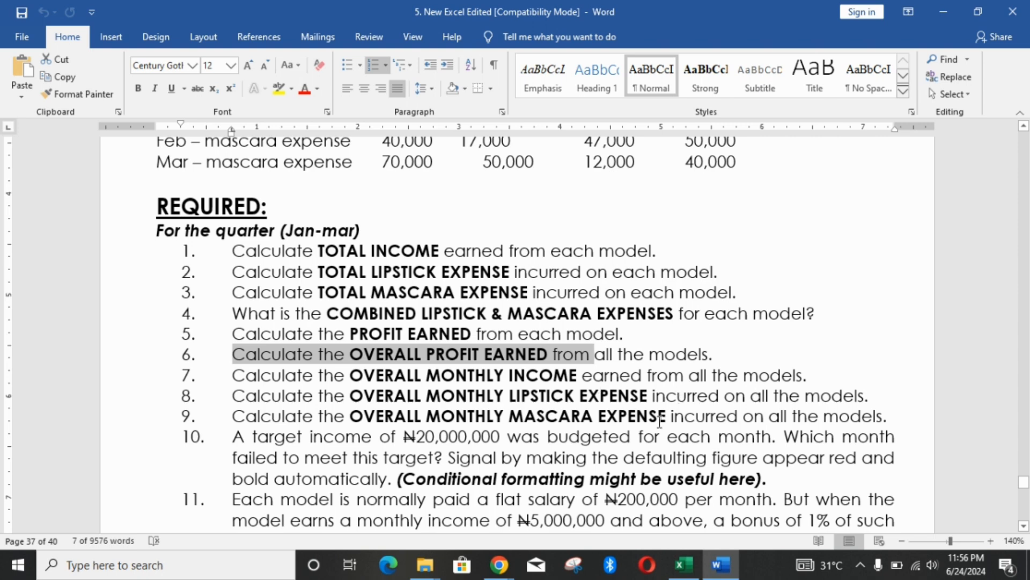
mouse_move(676, 566)
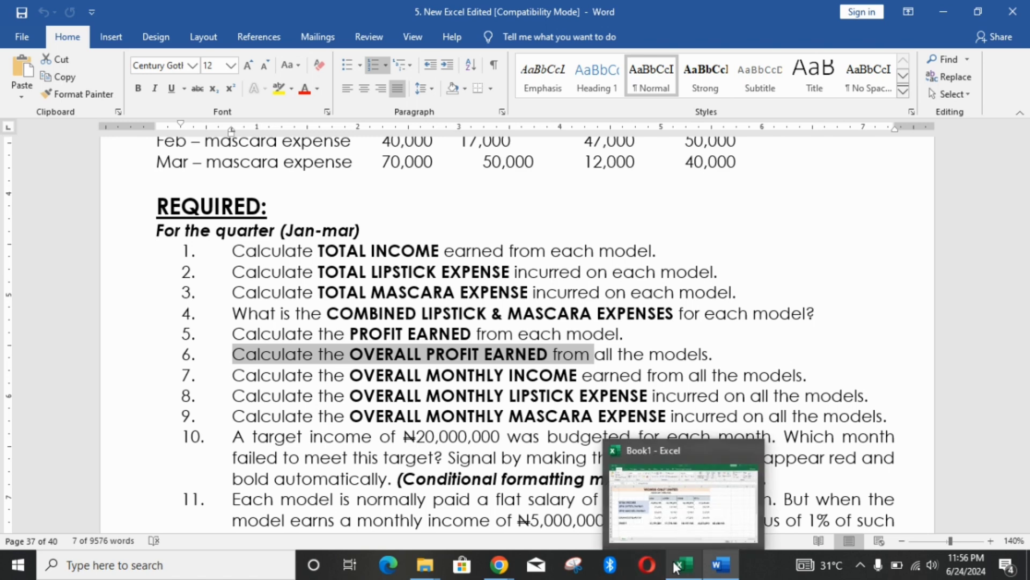
click(685, 571)
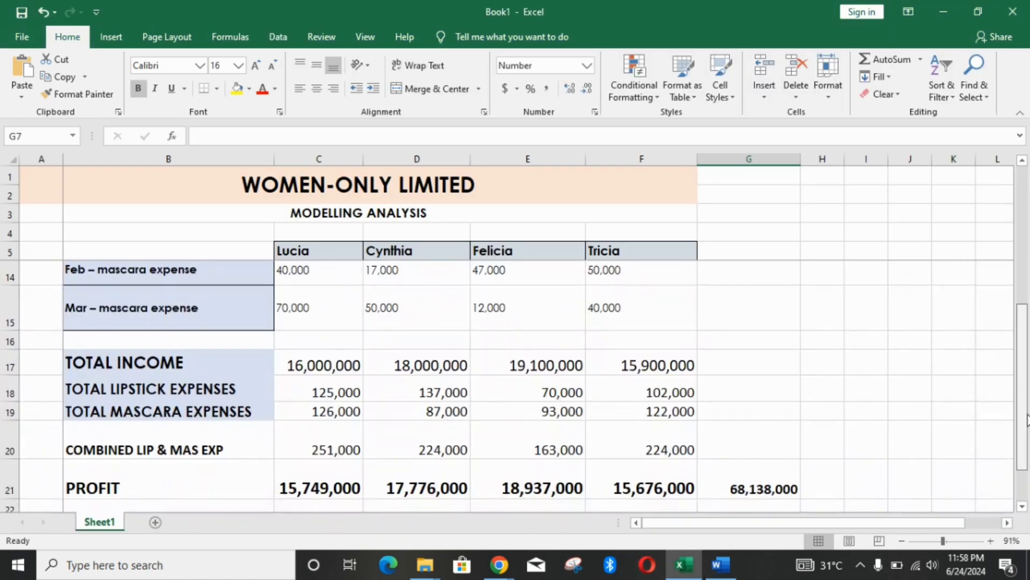
- Enter the formula =SUM(C17:F17) in cell G17 to total the income earned from all the models
click(764, 373)
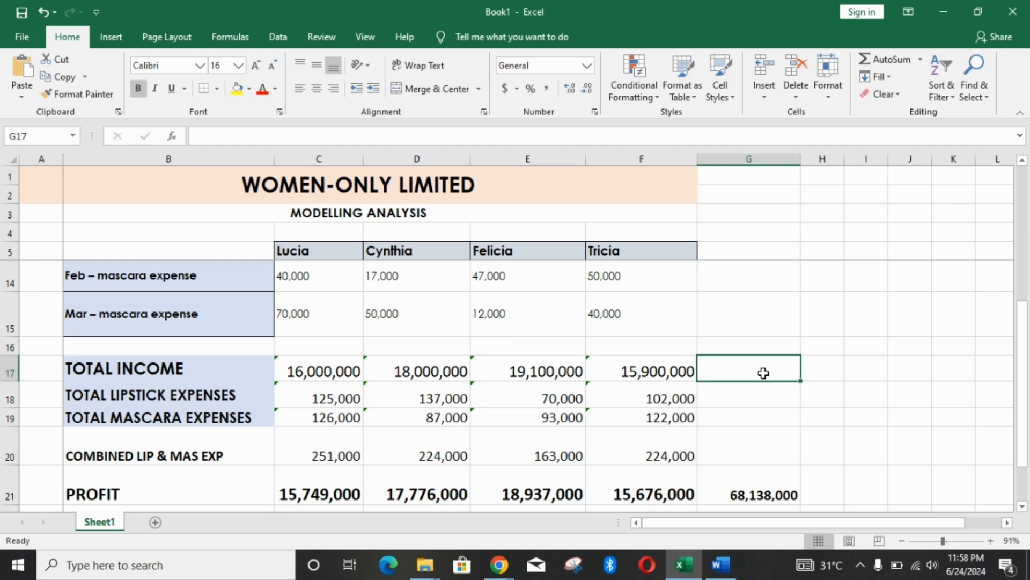
text(=)
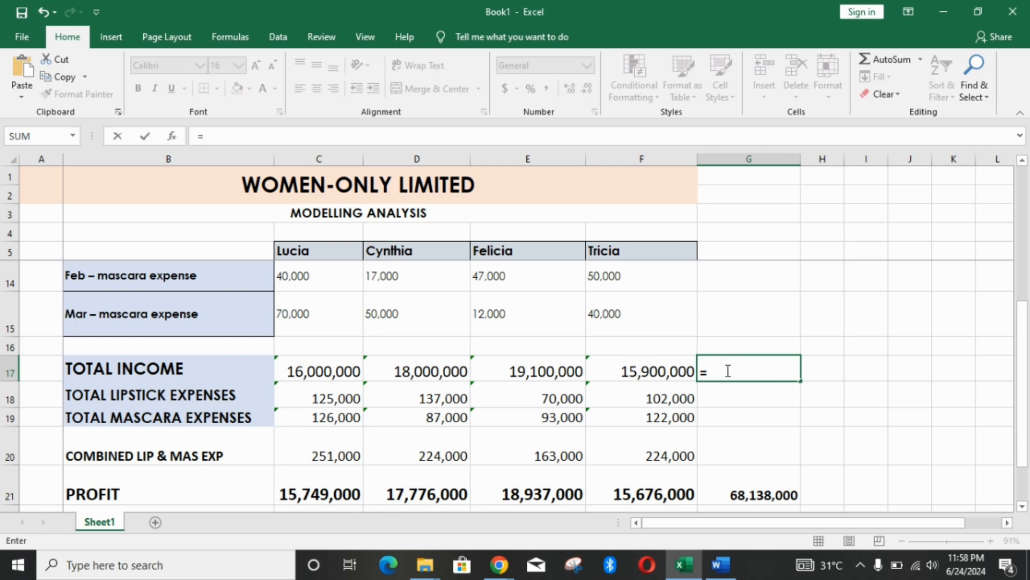
text(SUM)
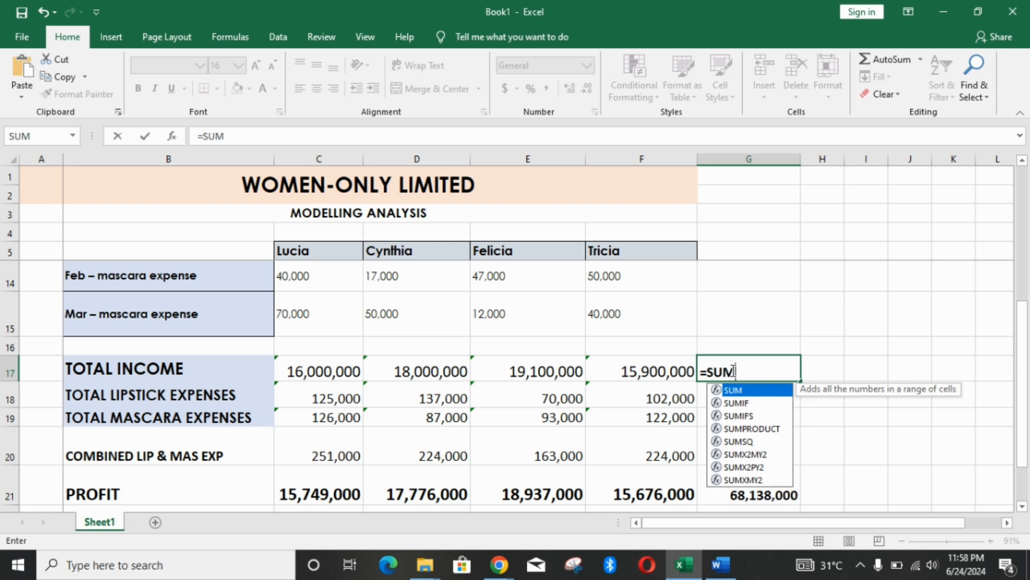
text(()
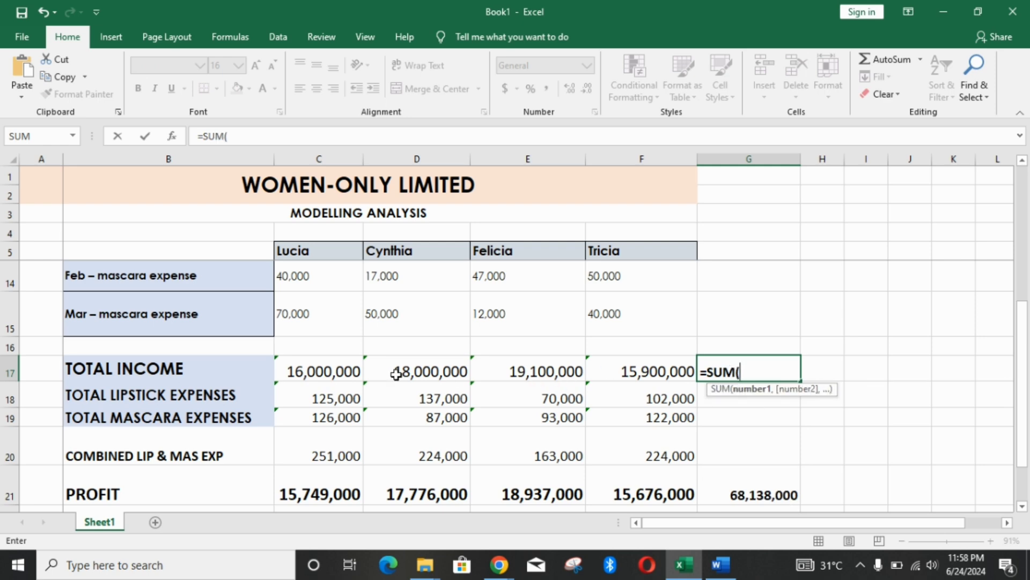
click(294, 367)
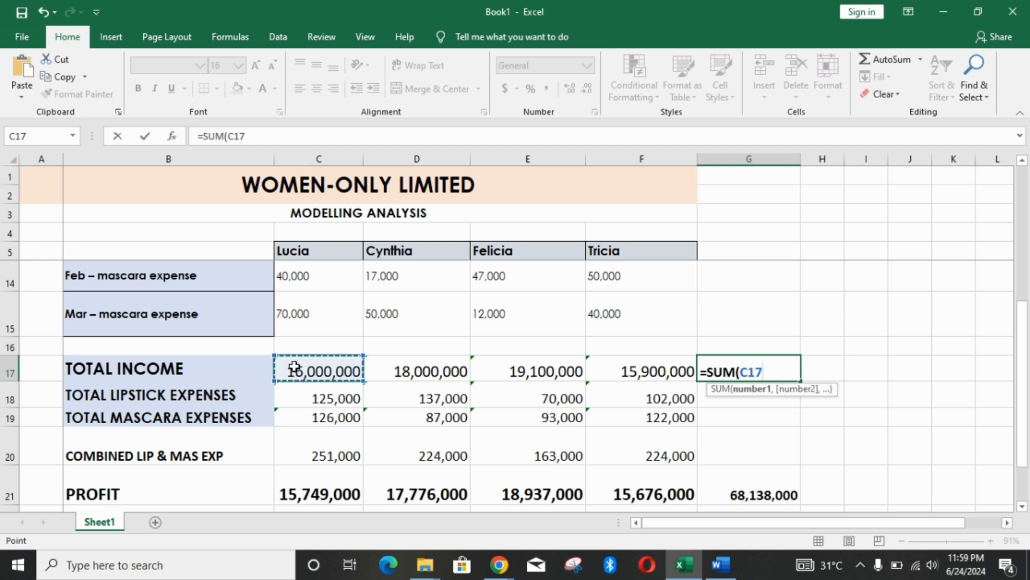
key(F8)
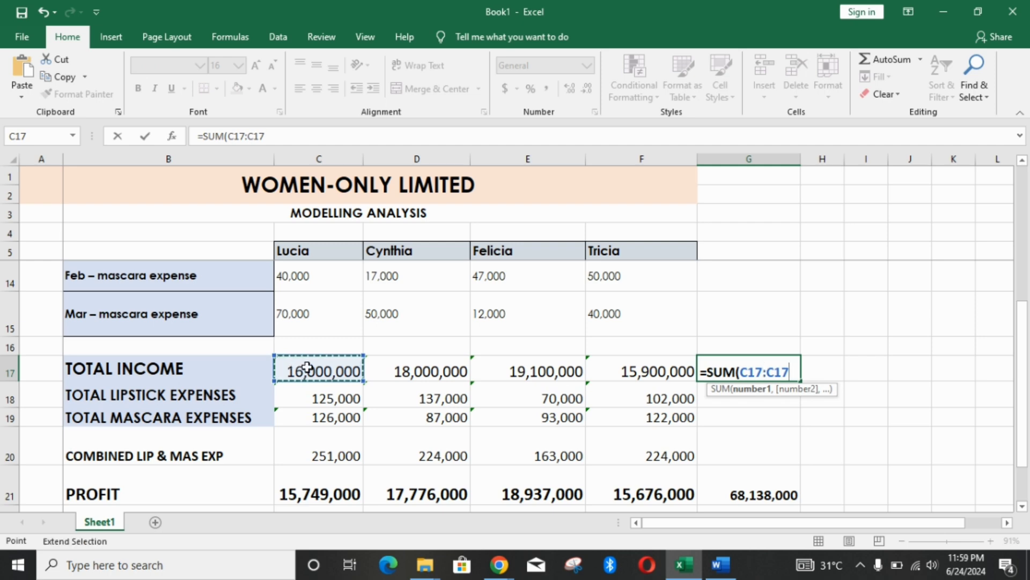
click(643, 370)
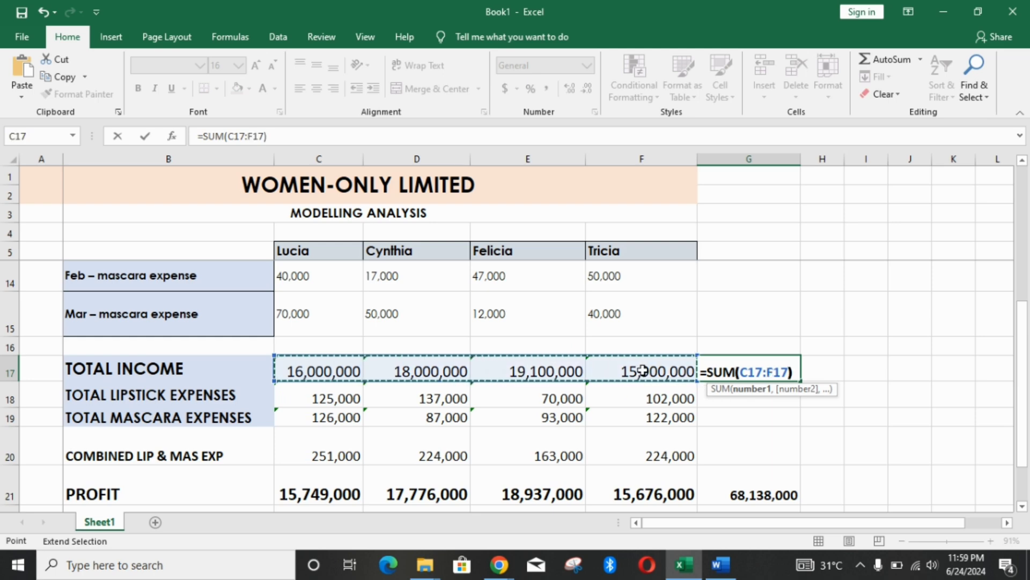
text())
key(Return)
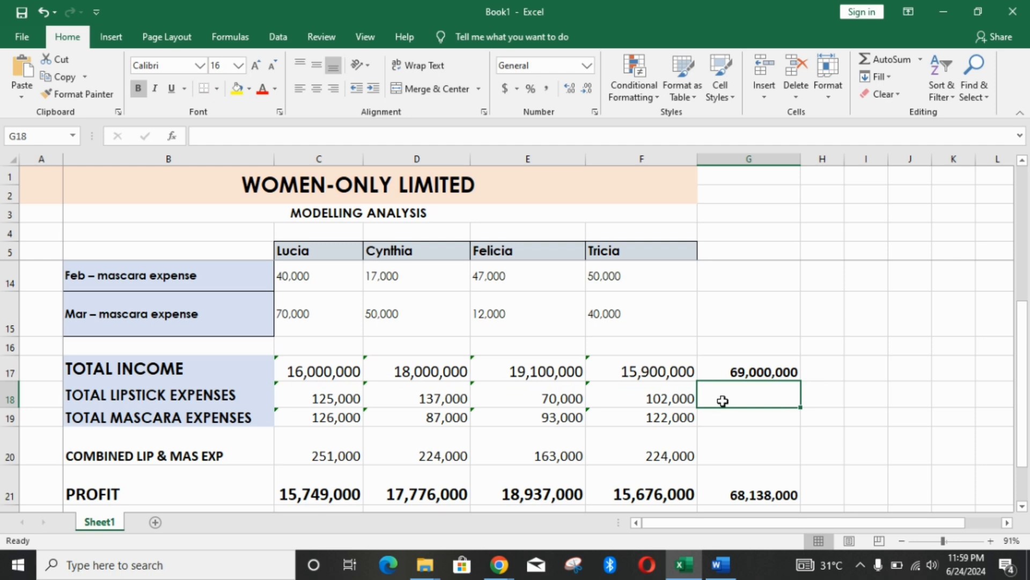
click(740, 363)
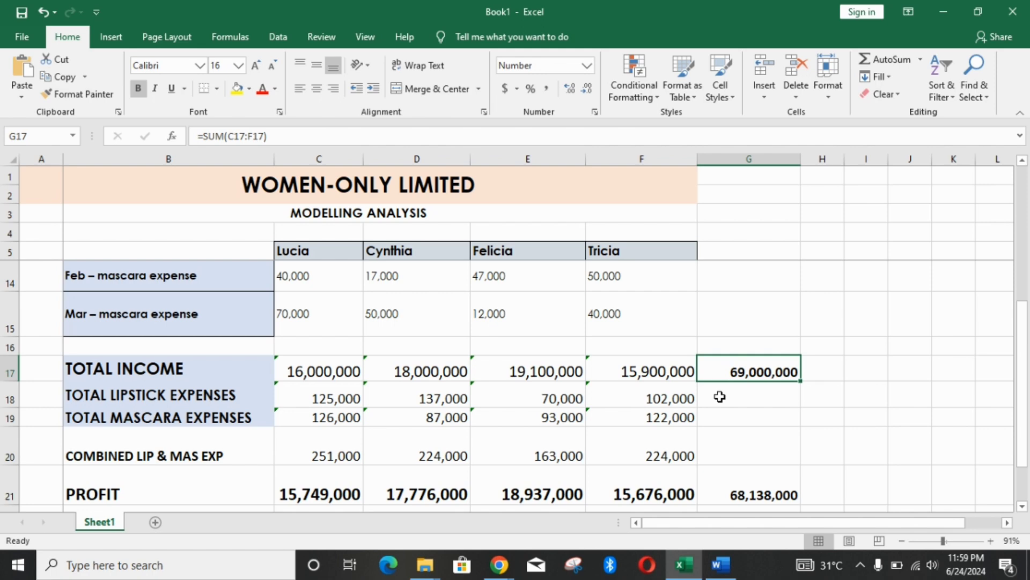
- Switch to the Word document, highlight requirement 8 on overall monthly lipstick expense, and return to the Excel workbook
click(721, 564)
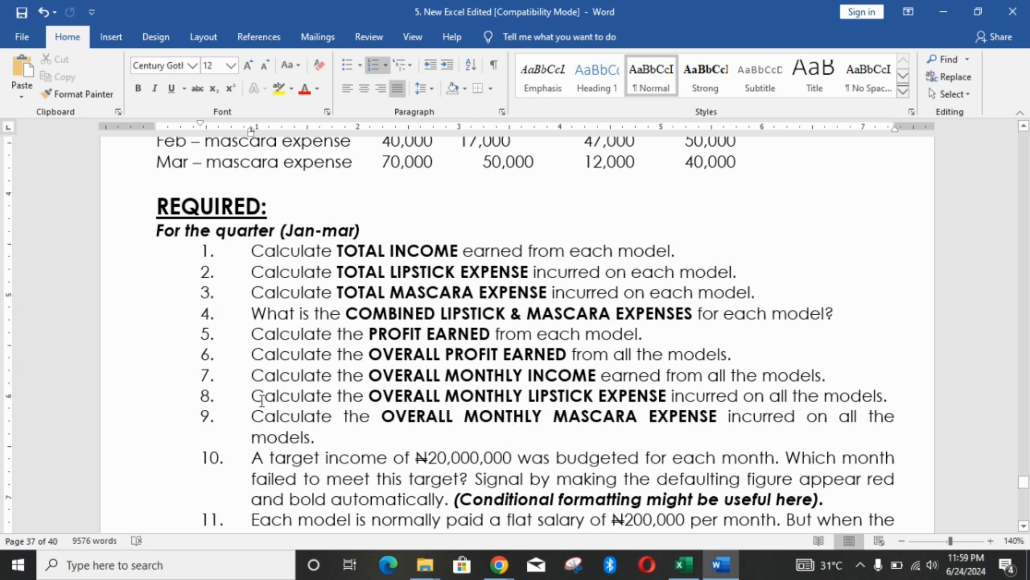
drag(242, 398, 742, 397)
click(685, 565)
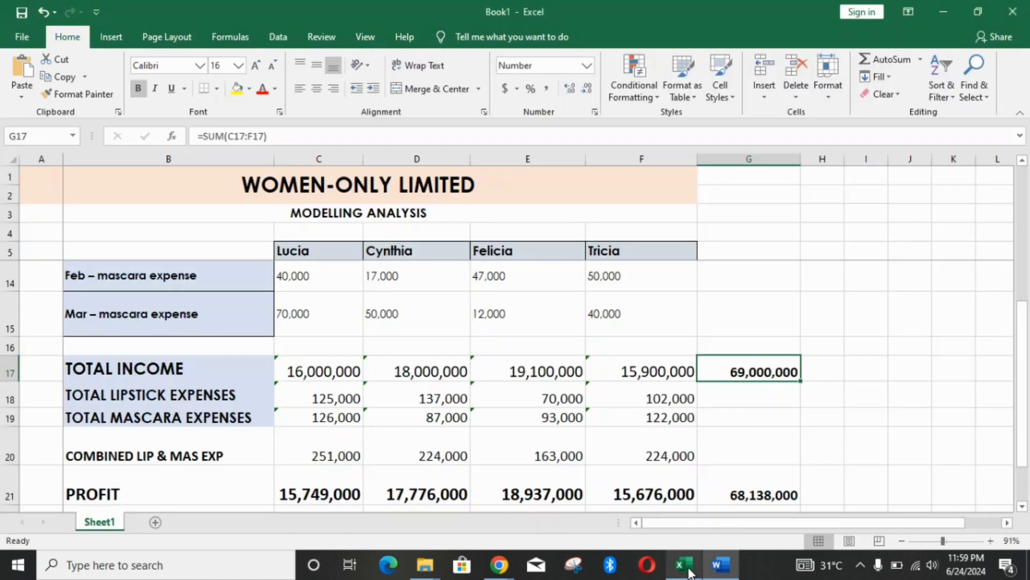
- Enter the formula =SUM(C18:F18) in cell G18 to total the lipstick expenses of all the models
click(750, 402)
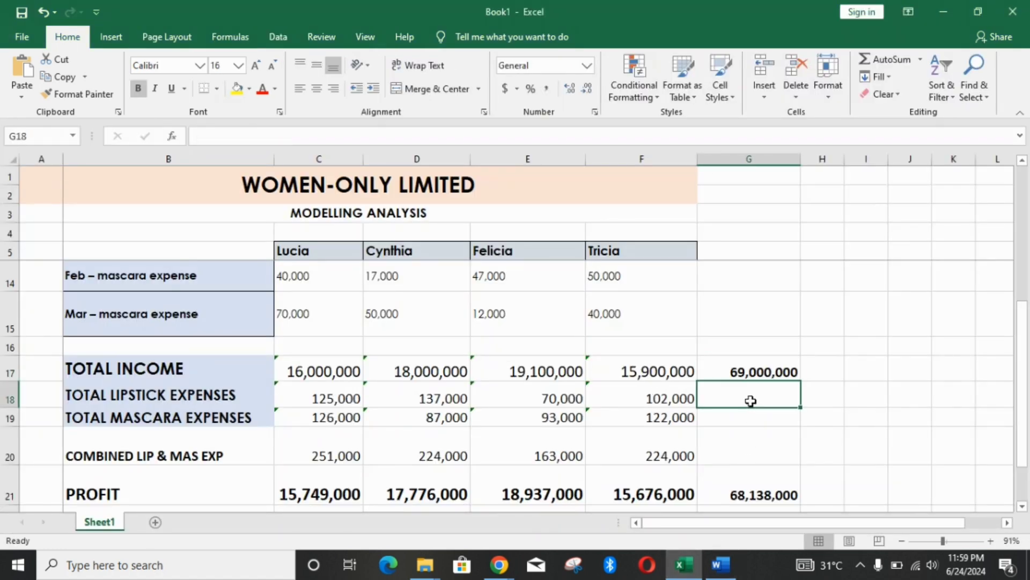
text(=SU)
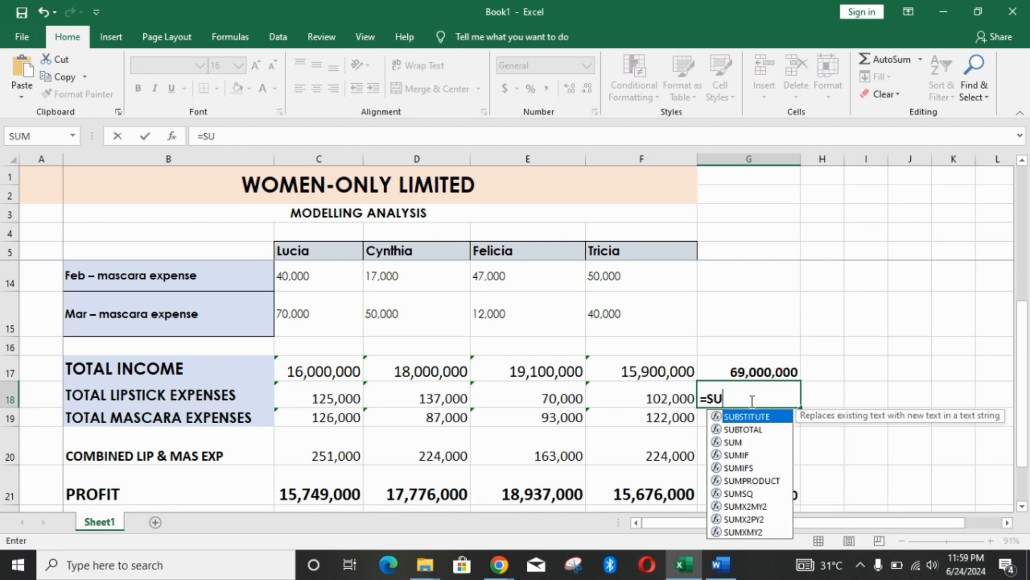
text(M()
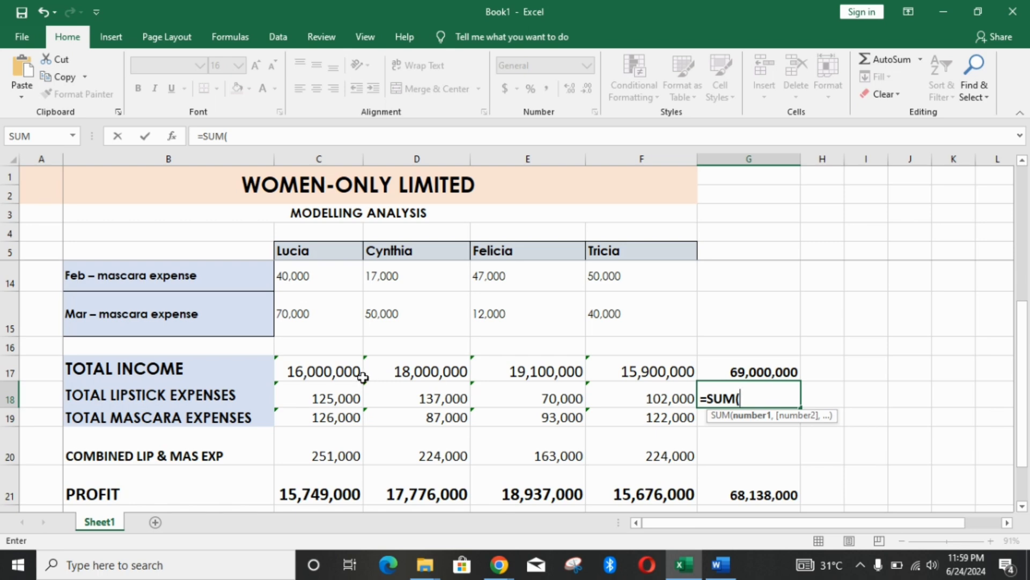
click(352, 394)
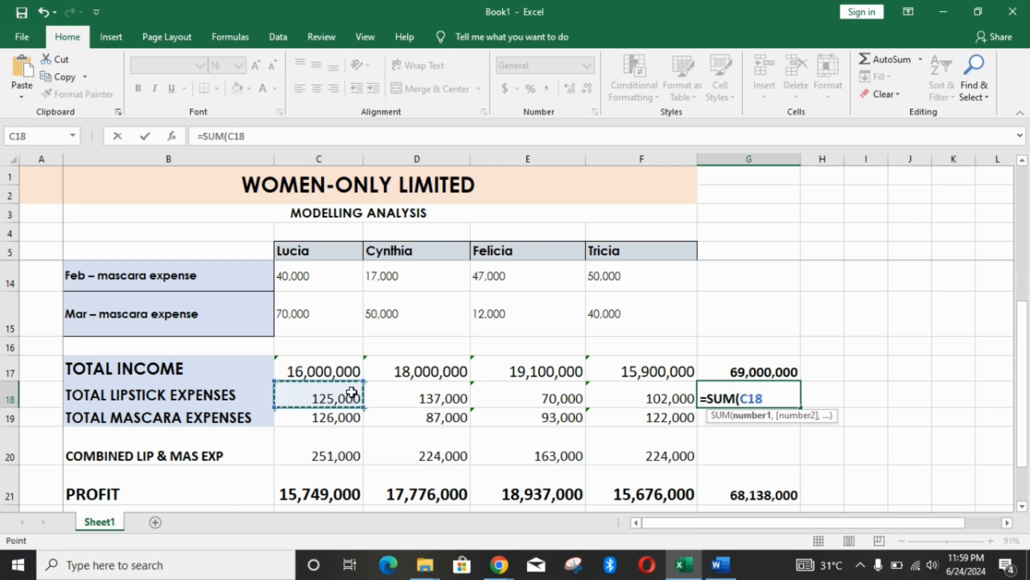
key(F8)
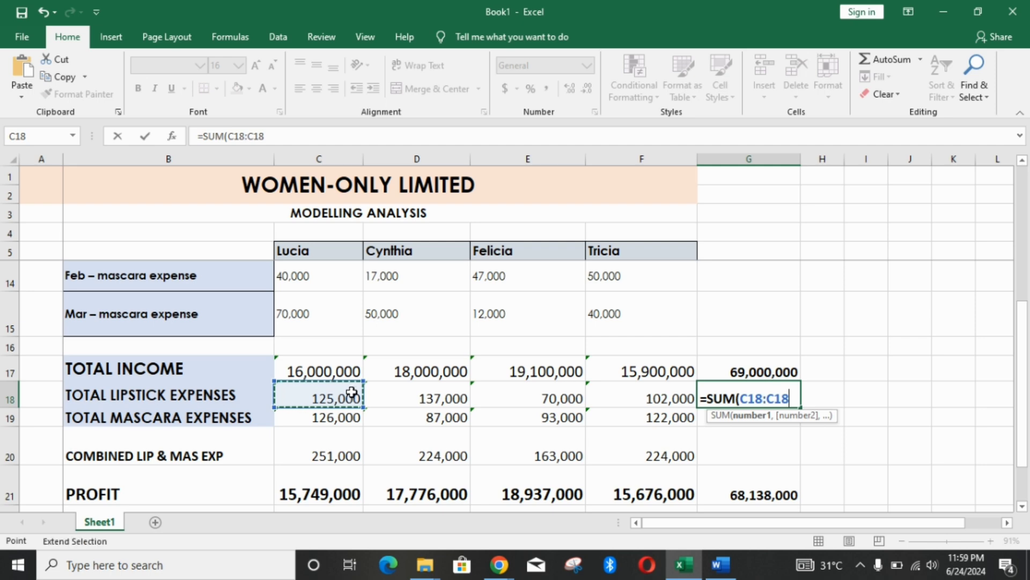
click(631, 397)
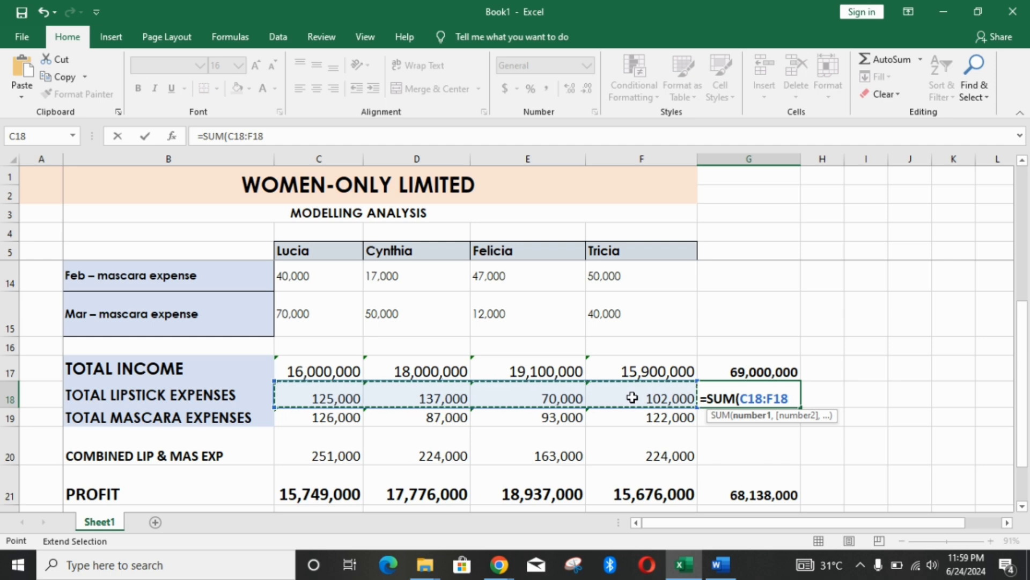
text())
key(Return)
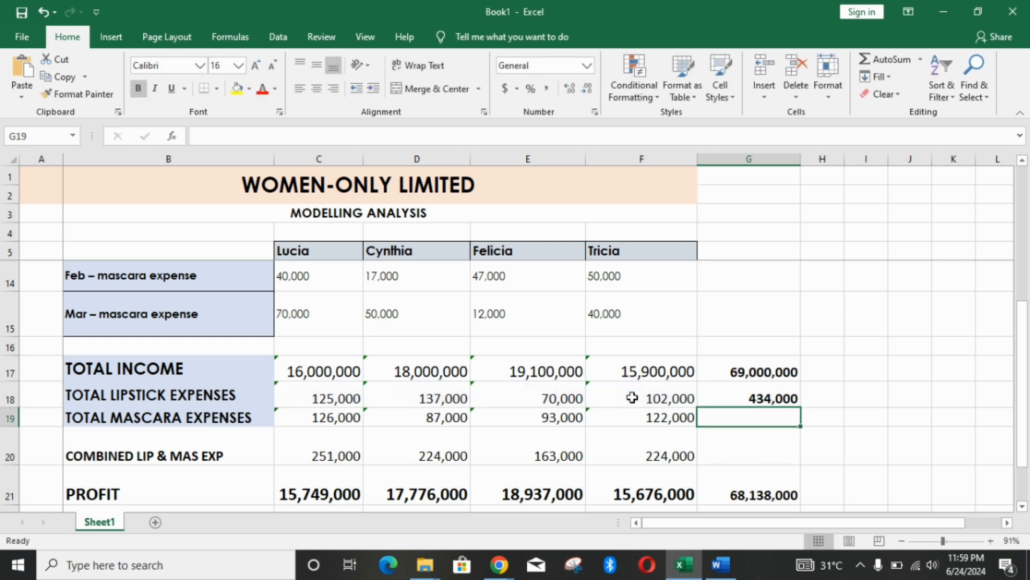
click(752, 394)
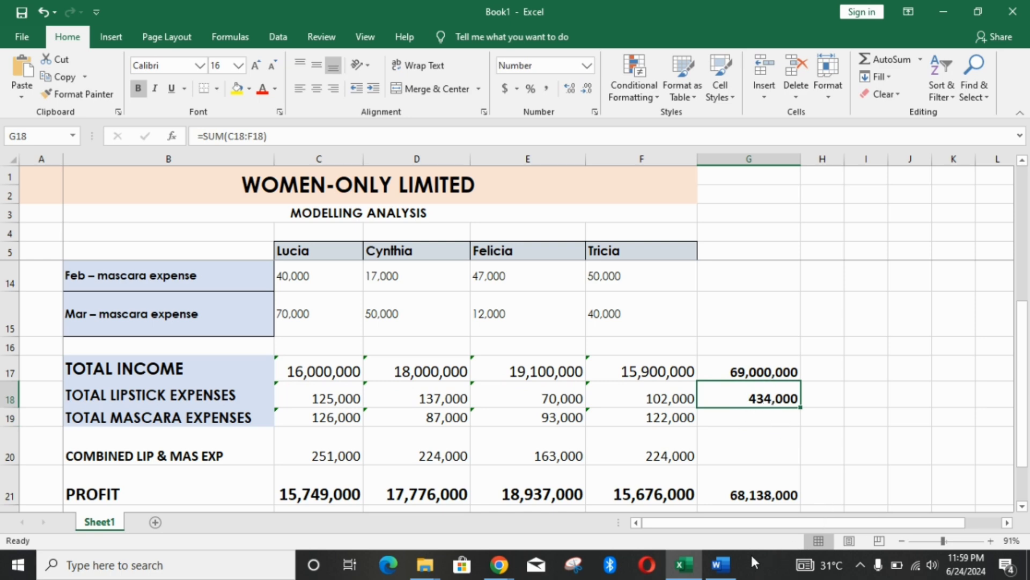
- Check requirement 9 on overall monthly mascara expense in the Word document, and make row 19 slightly taller back in the Excel workbook
click(721, 565)
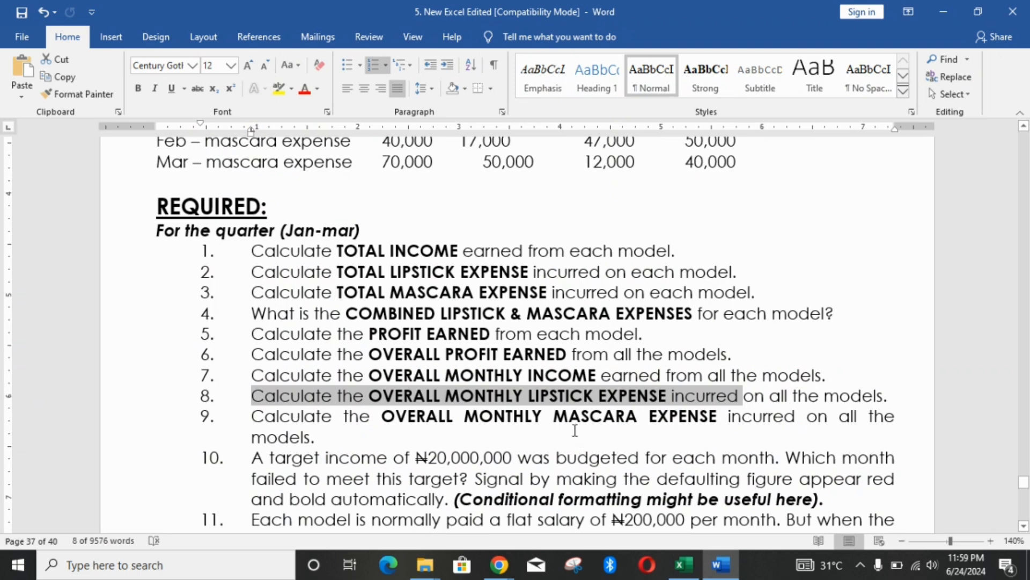
click(684, 564)
click(732, 417)
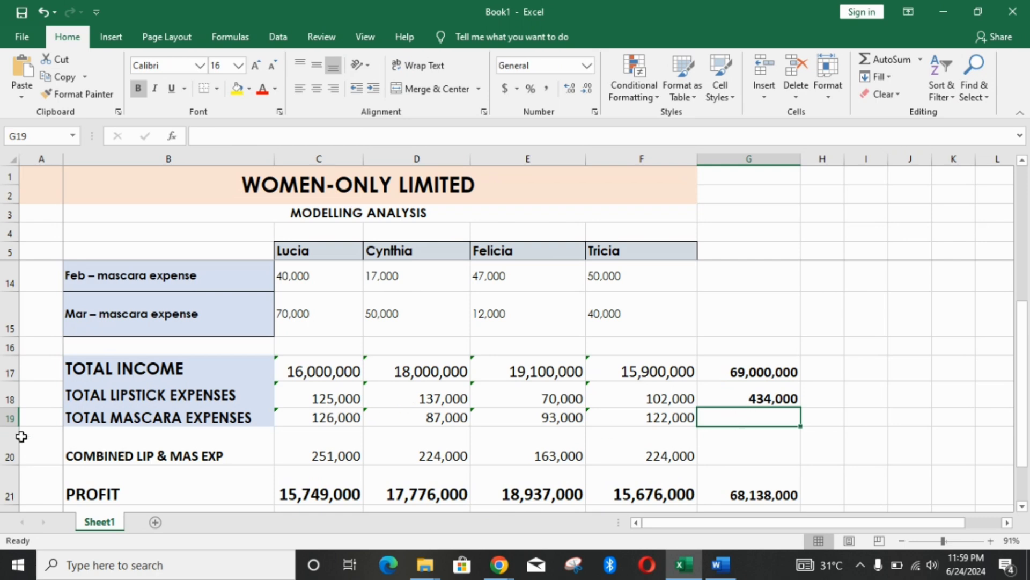
drag(11, 426, 11, 437)
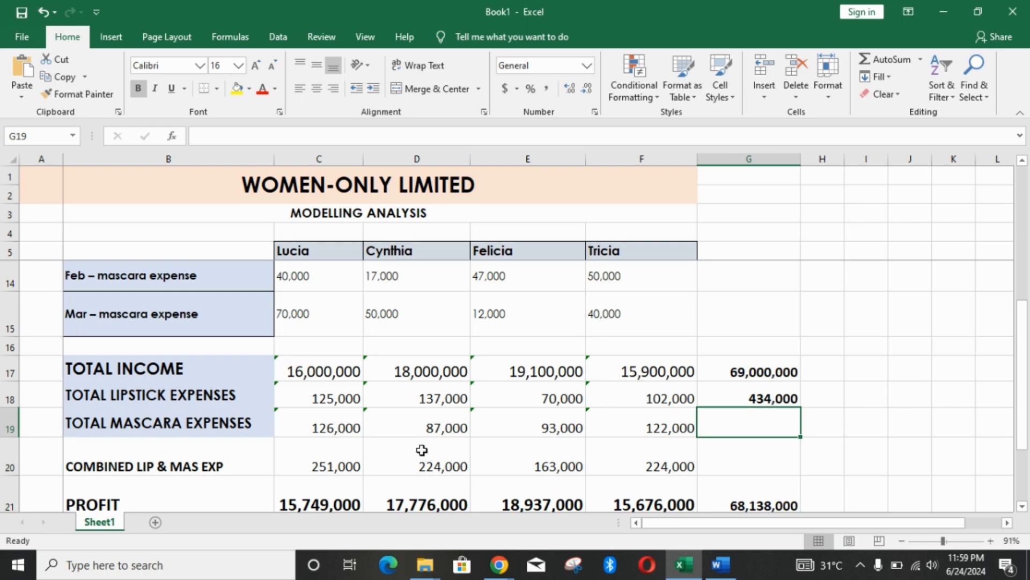
- Enter the formula =SUM(C19:F19) in cell G19 to total the mascara expenses of all the models
text(=)
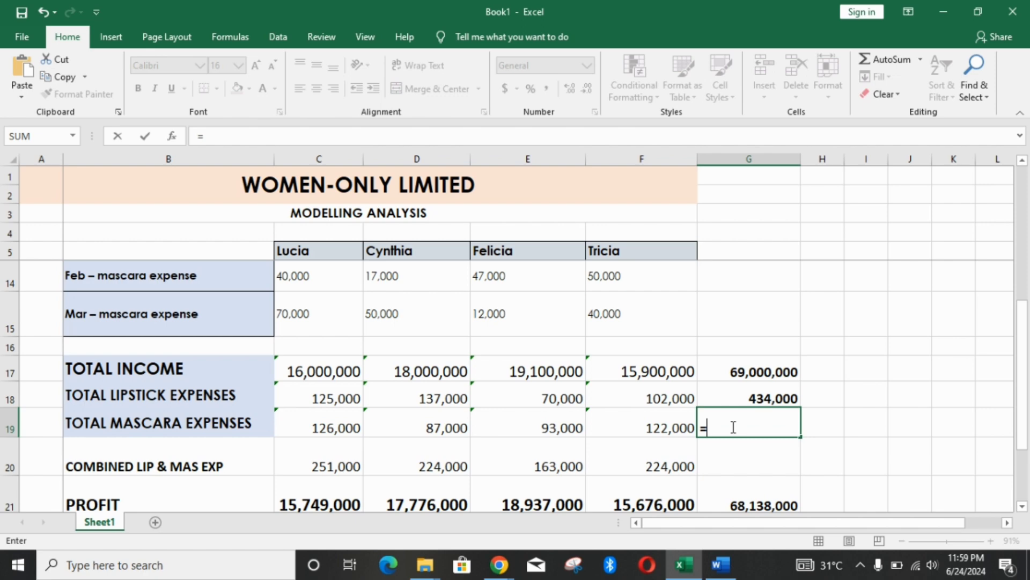
text(SUN)
key(BackSpace)
text(M)
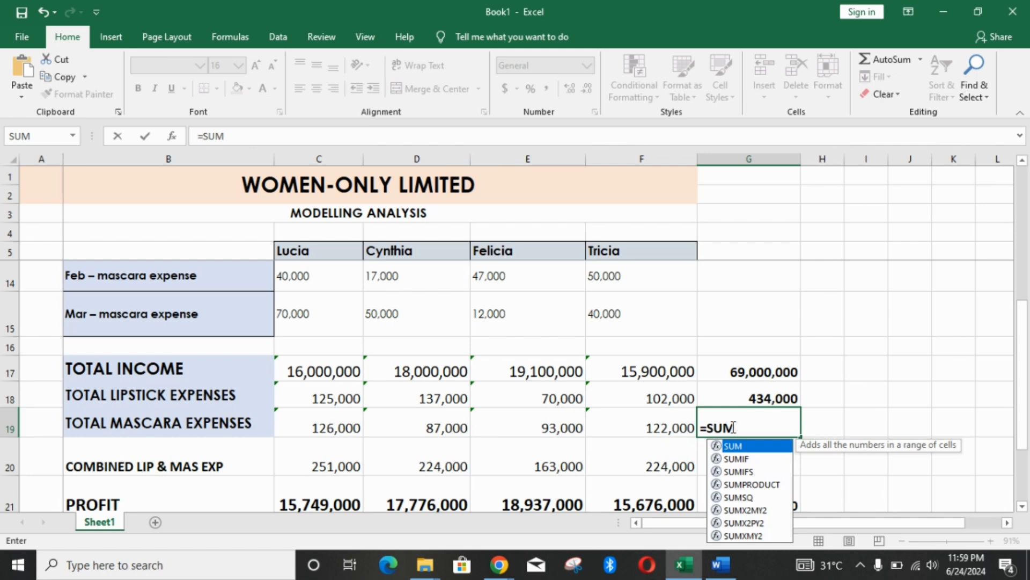
text(()
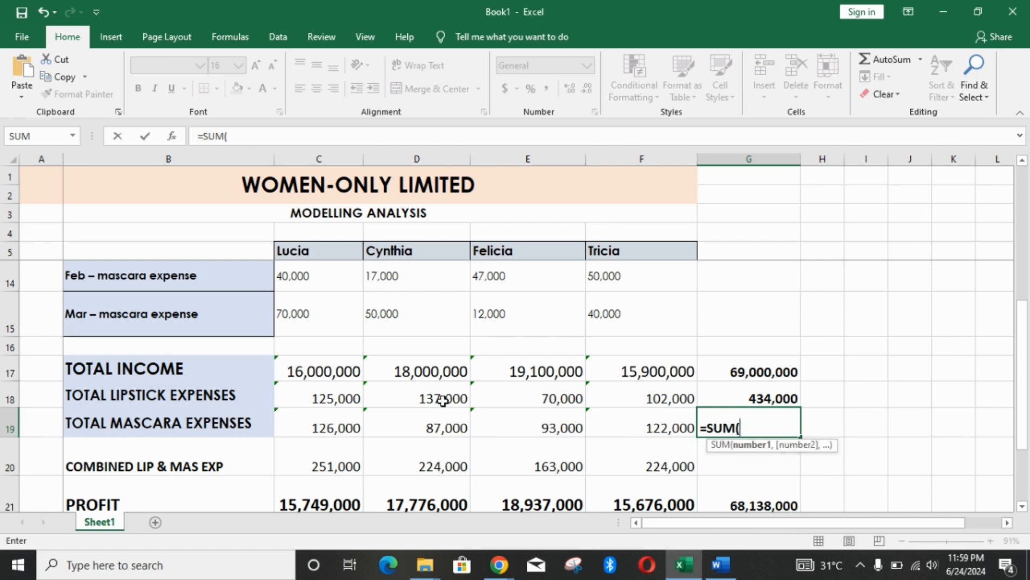
click(350, 425)
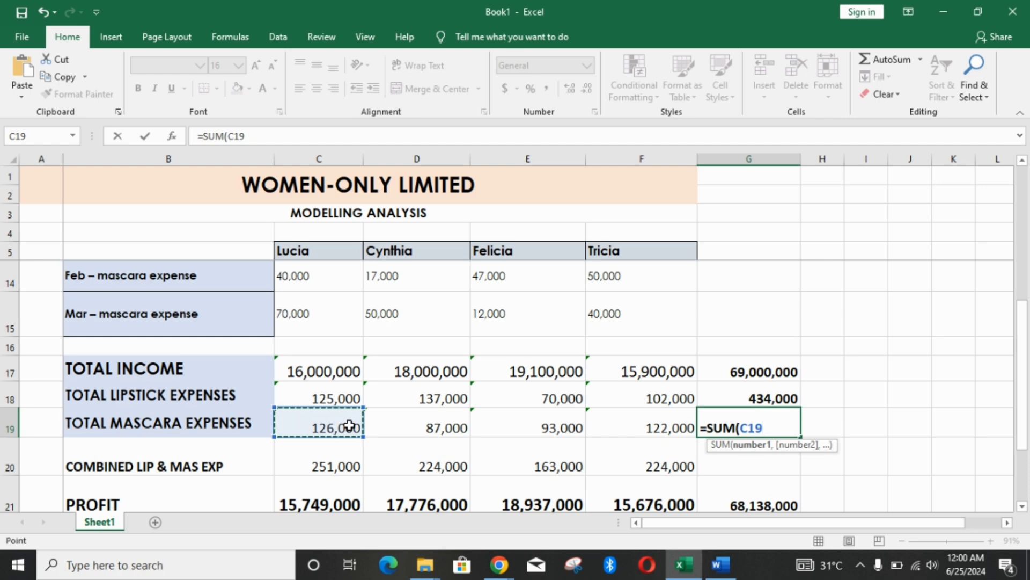
key(F8)
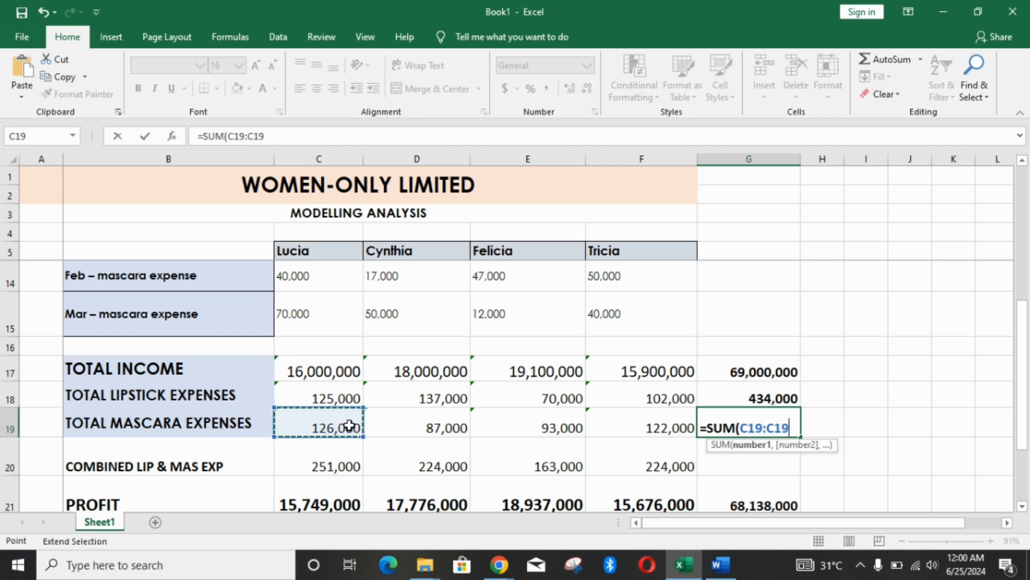
click(612, 431)
text())
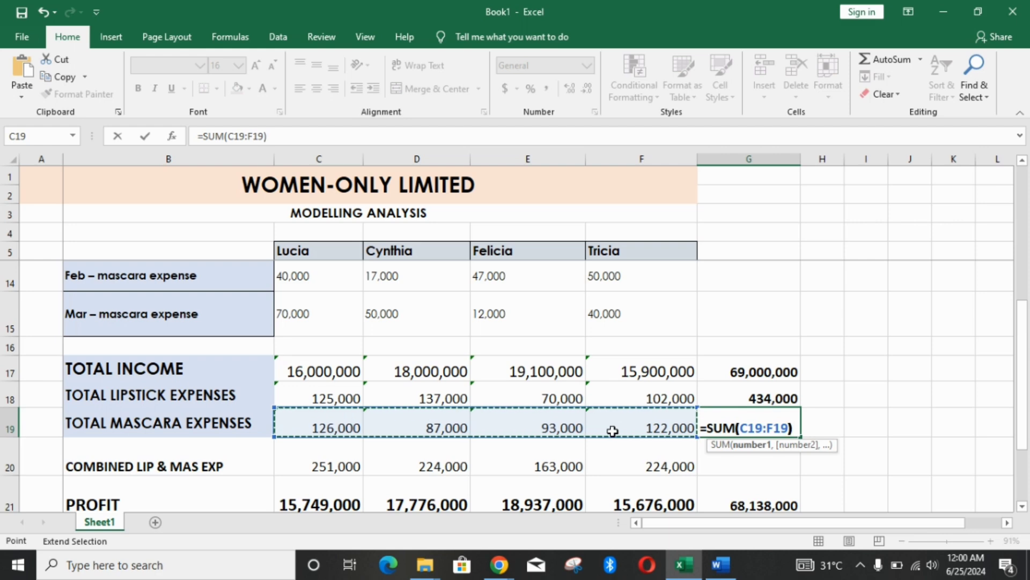
key(Return)
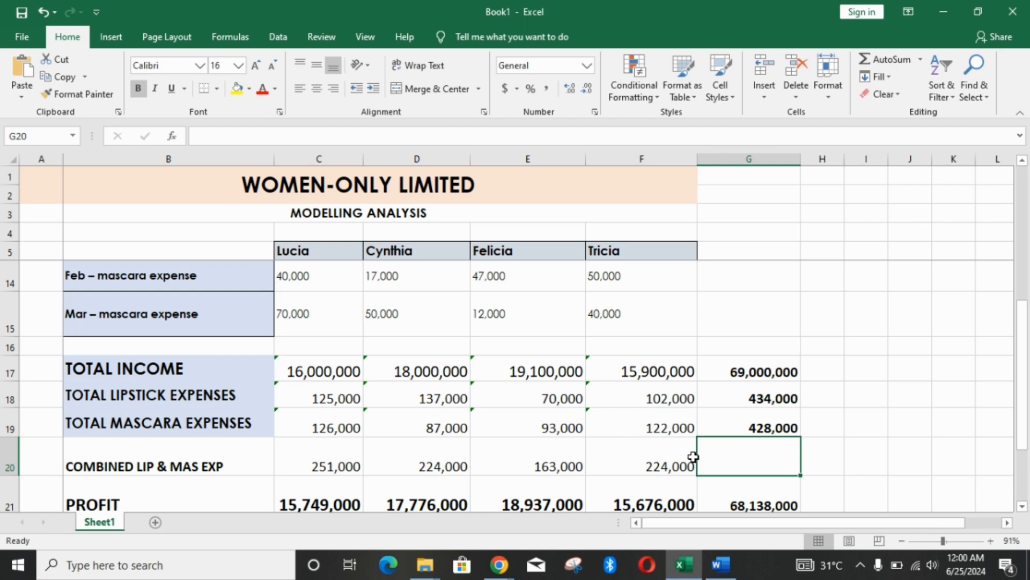
- Review the overall income, lipstick expense and mascara expense formulas in cells G17 to G19
click(728, 431)
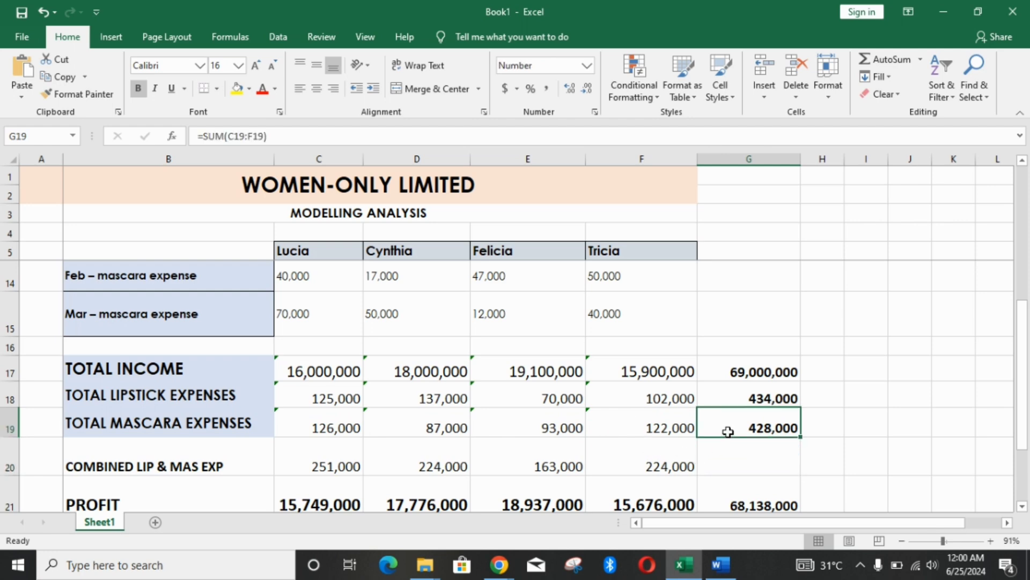
click(732, 367)
click(729, 395)
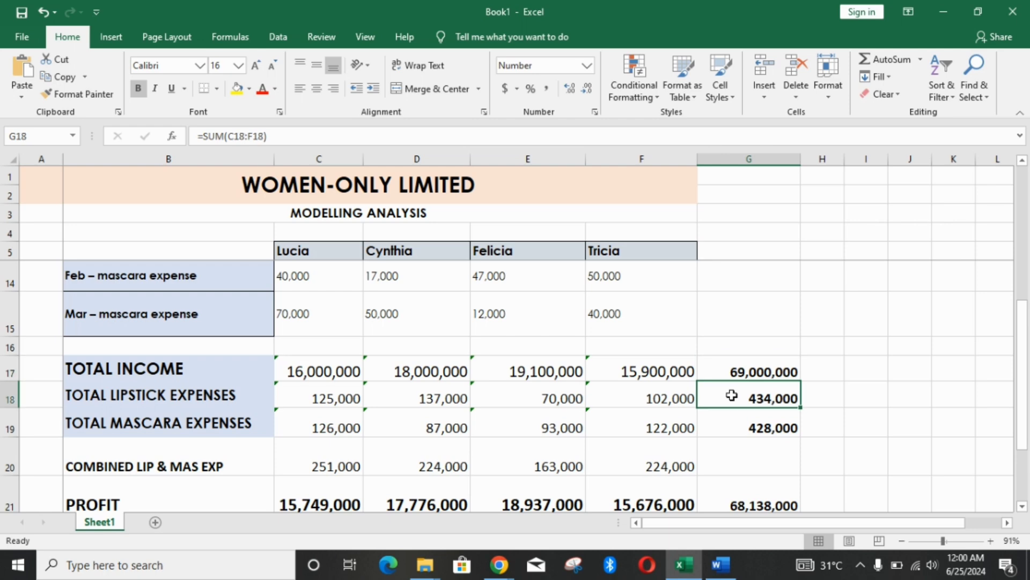
click(731, 416)
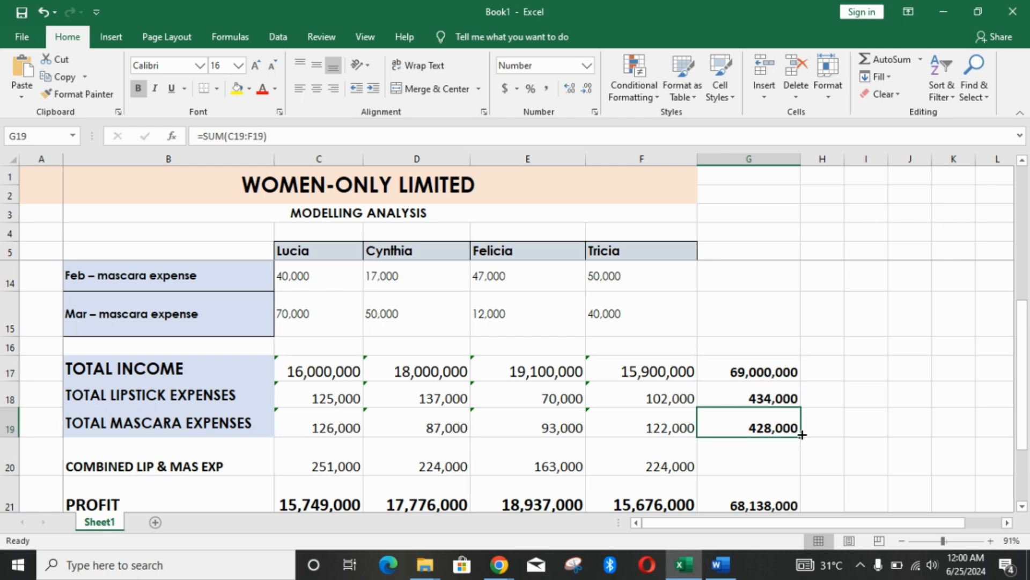
- Switch to the Word document and read requirement 10 on the ₦20,000,000 monthly target income and its conditional formatting
click(721, 568)
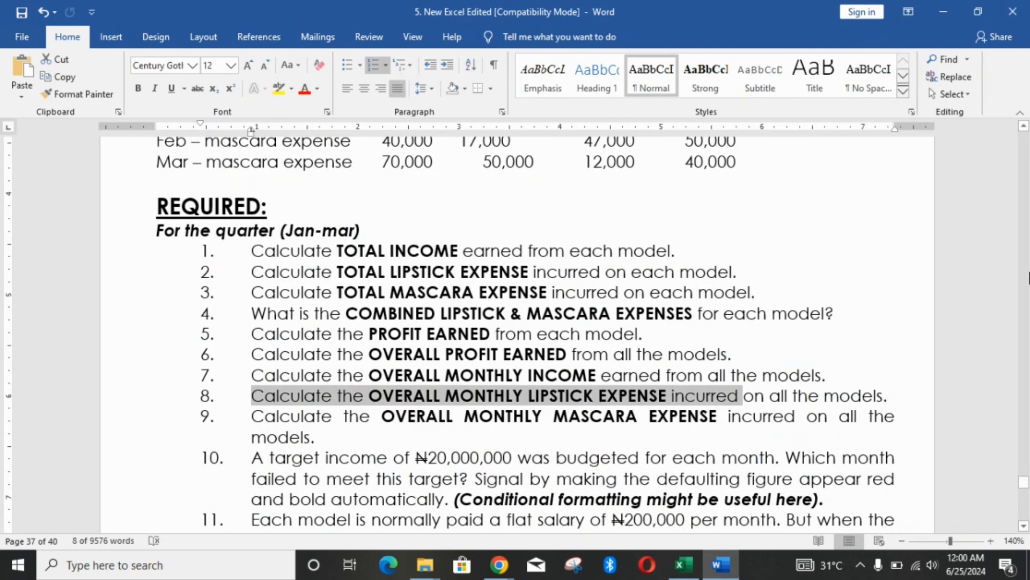
click(1024, 528)
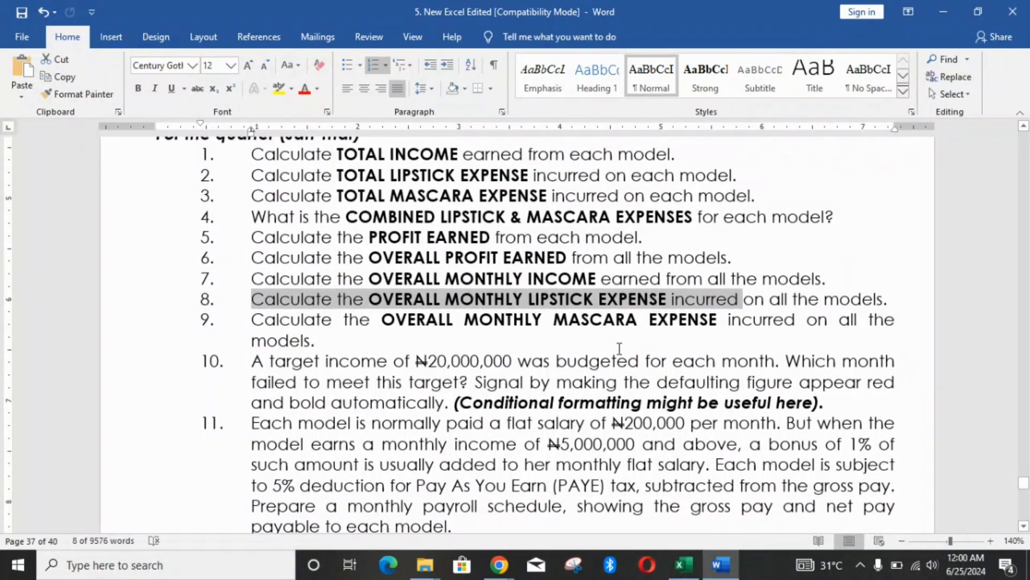
click(570, 322)
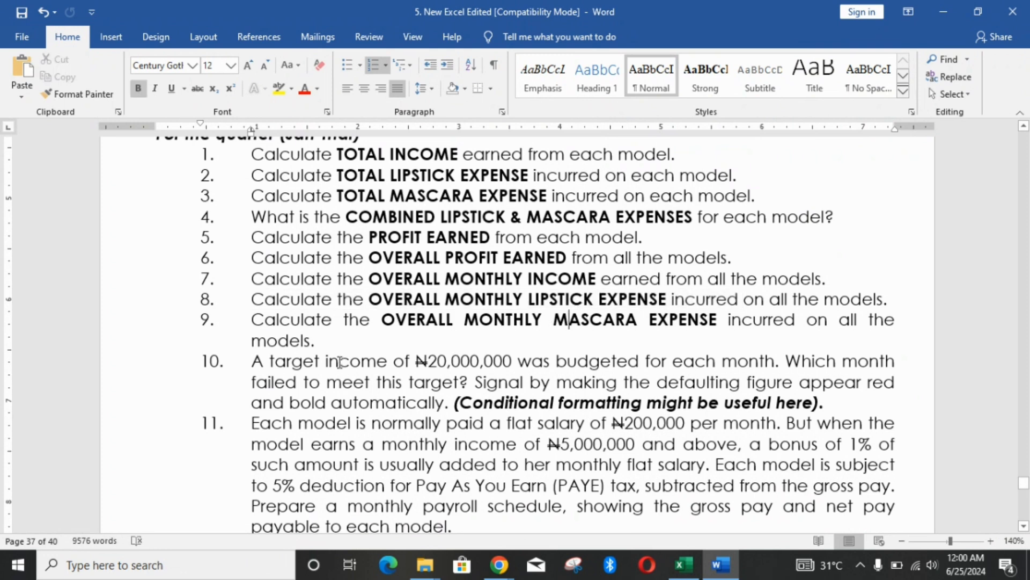
drag(251, 359, 751, 361)
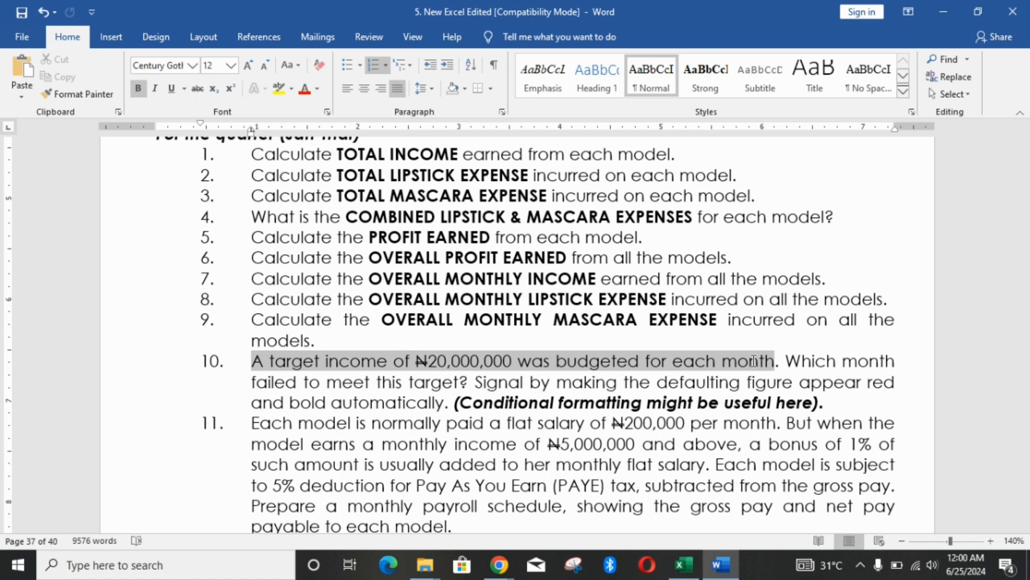
drag(754, 361, 753, 361)
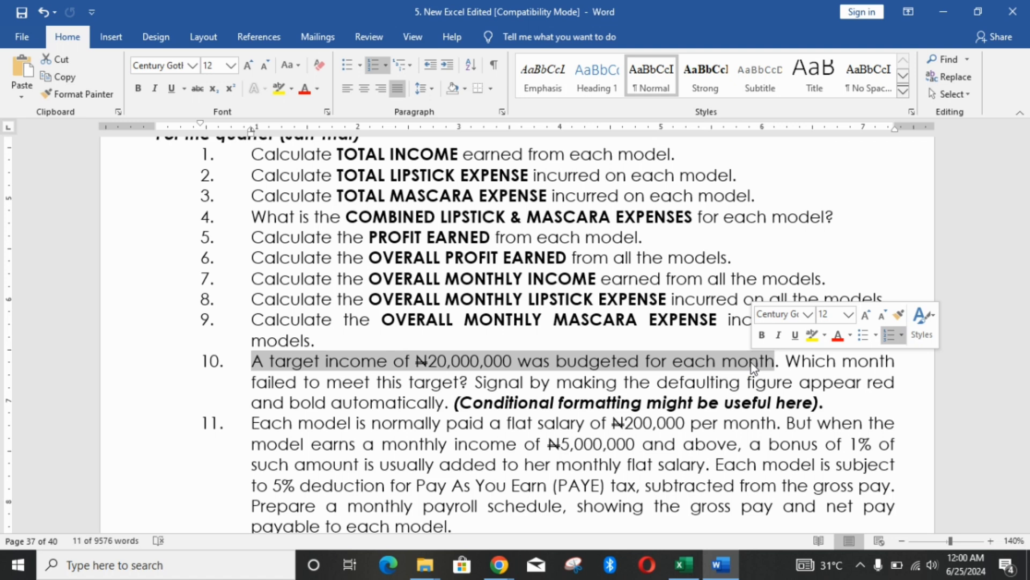
- Back in the Excel workbook, enter the formula =SUM(C7:F7) in cell G7 to total the January income of all the models
click(683, 564)
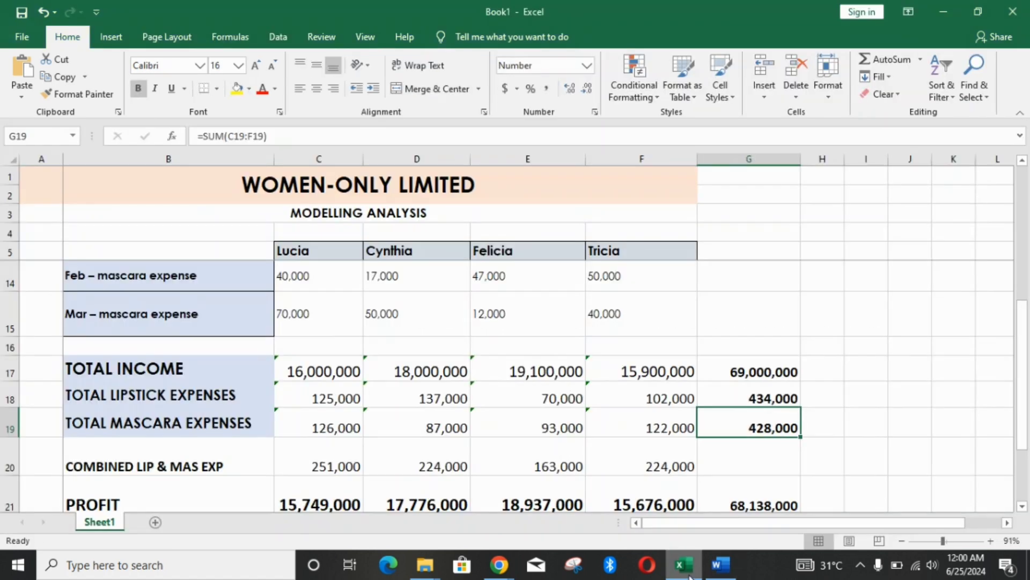
drag(1029, 352, 1028, 187)
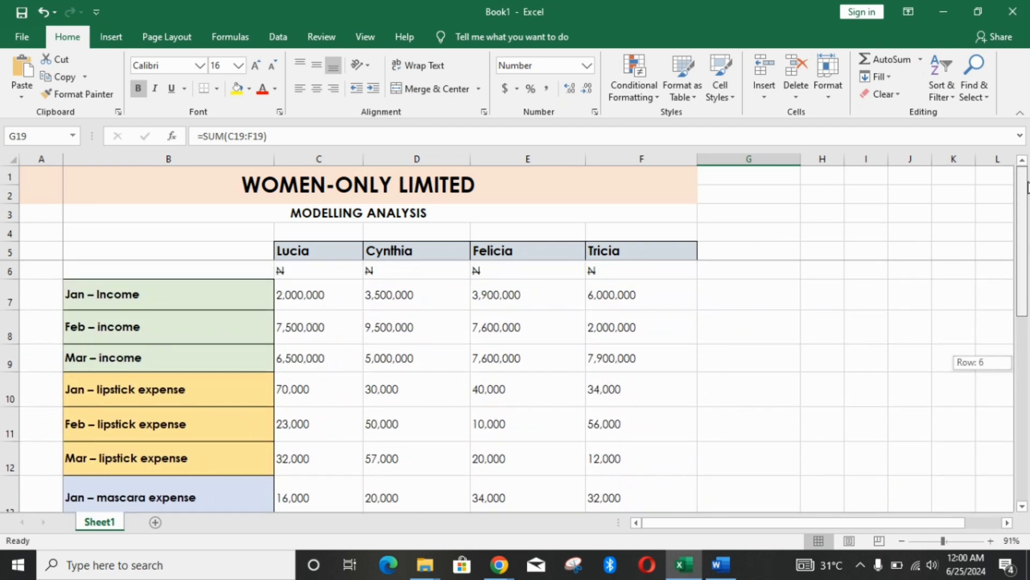
drag(1029, 145, 1029, 145)
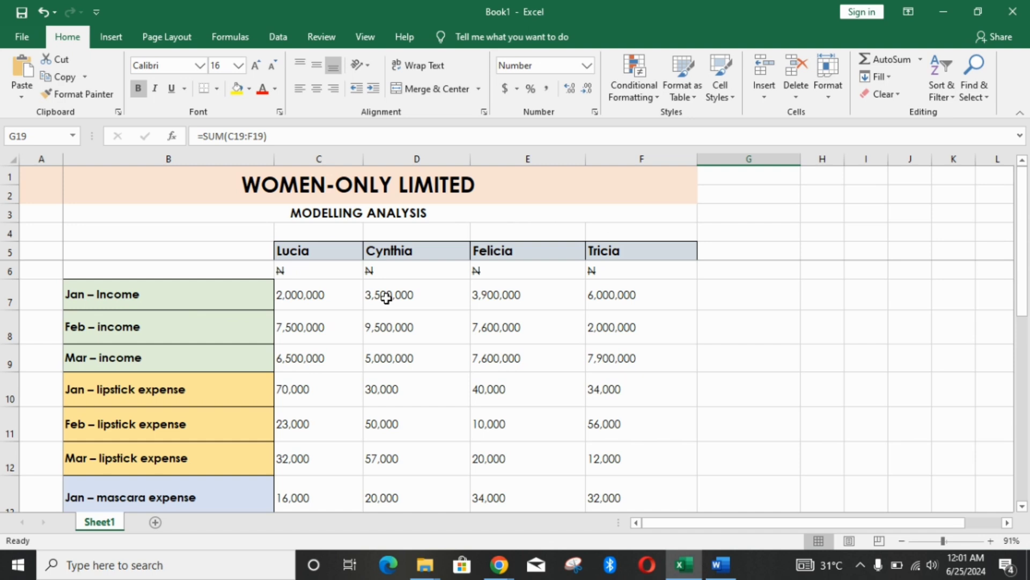
click(714, 302)
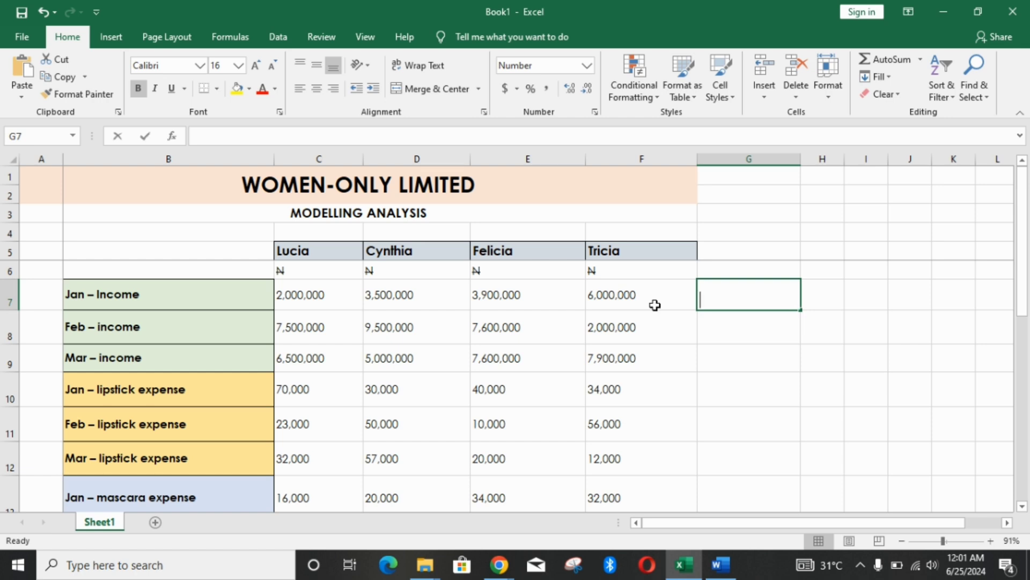
text(=)
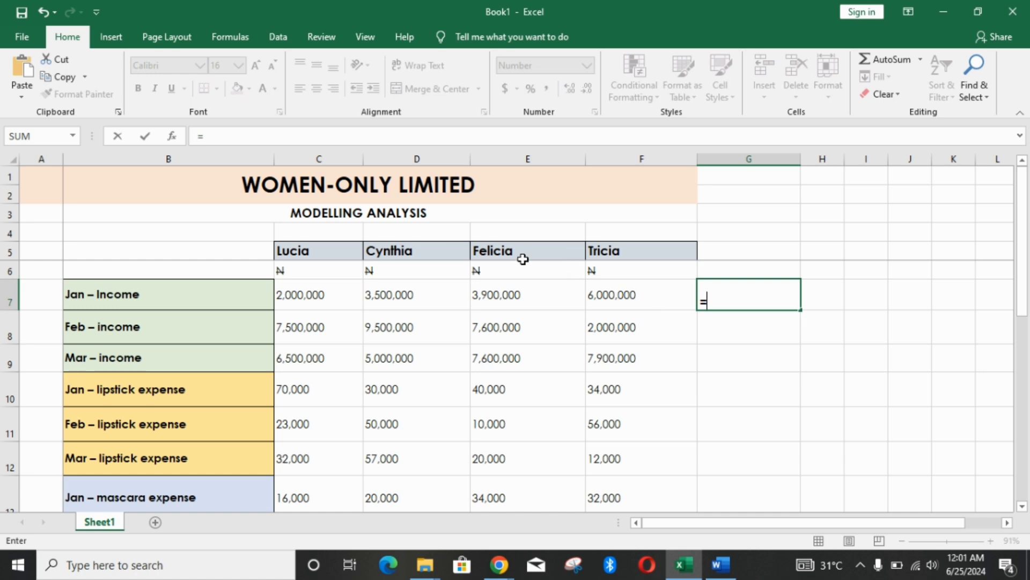
text(SUM)
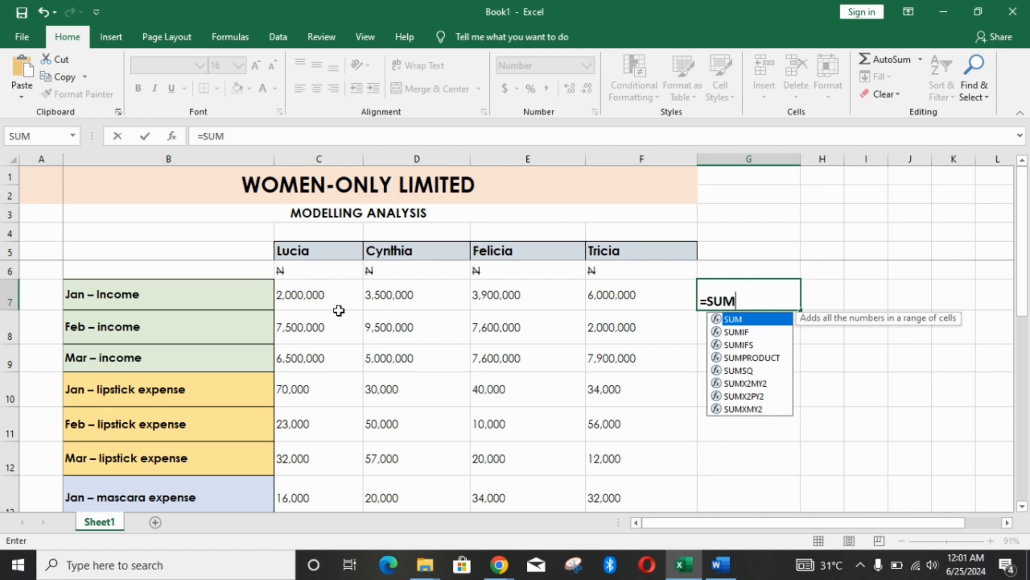
text(()
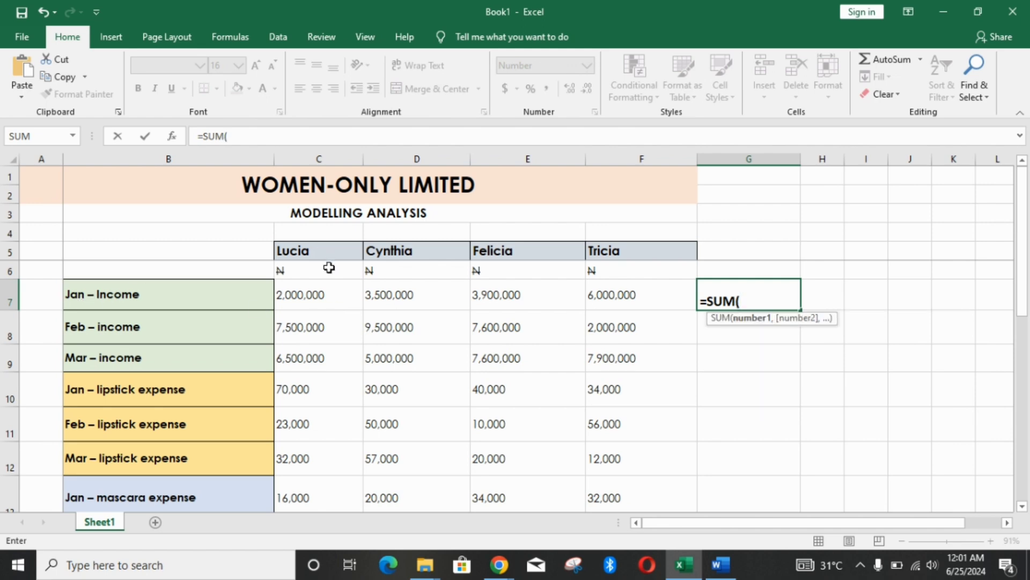
click(330, 298)
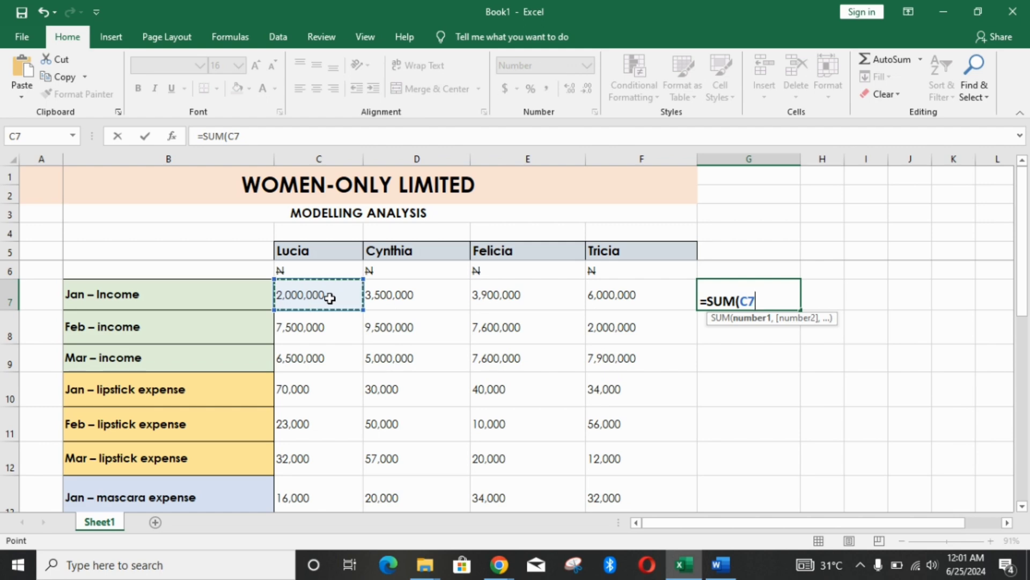
key(F8)
click(605, 299)
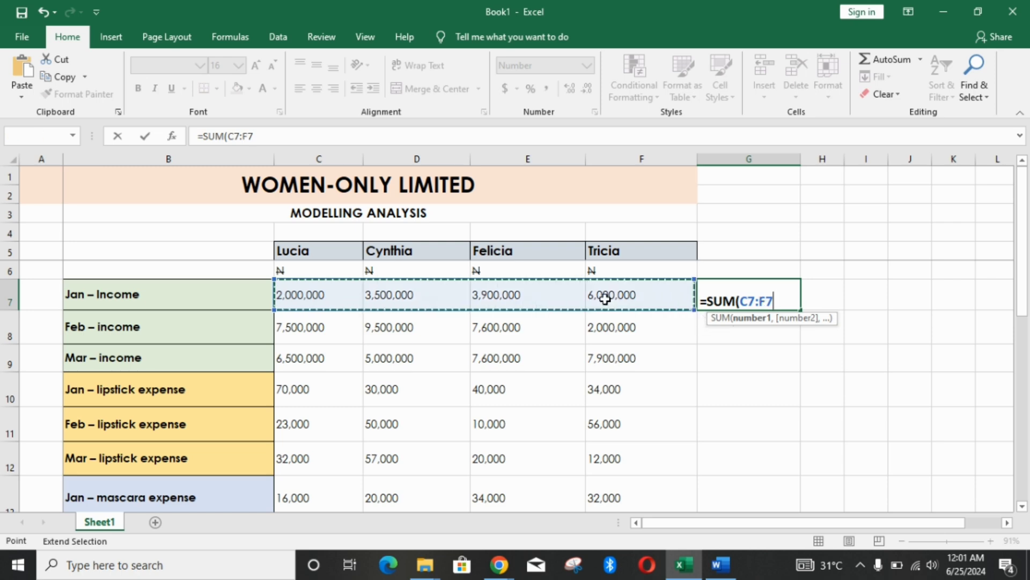
text())
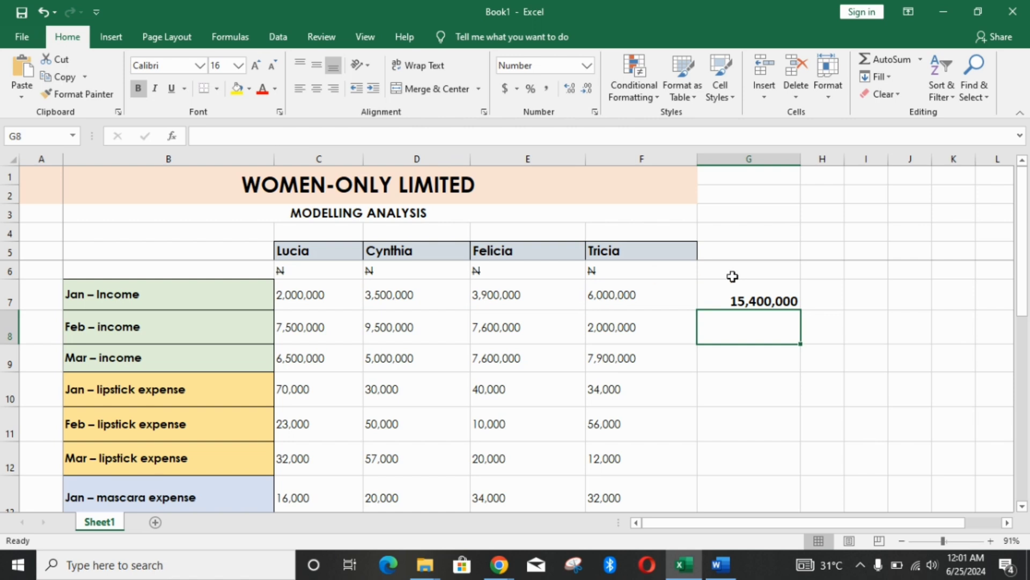
- Copy the January income total formula from G7 down to G9 for the February and March incomes
click(754, 289)
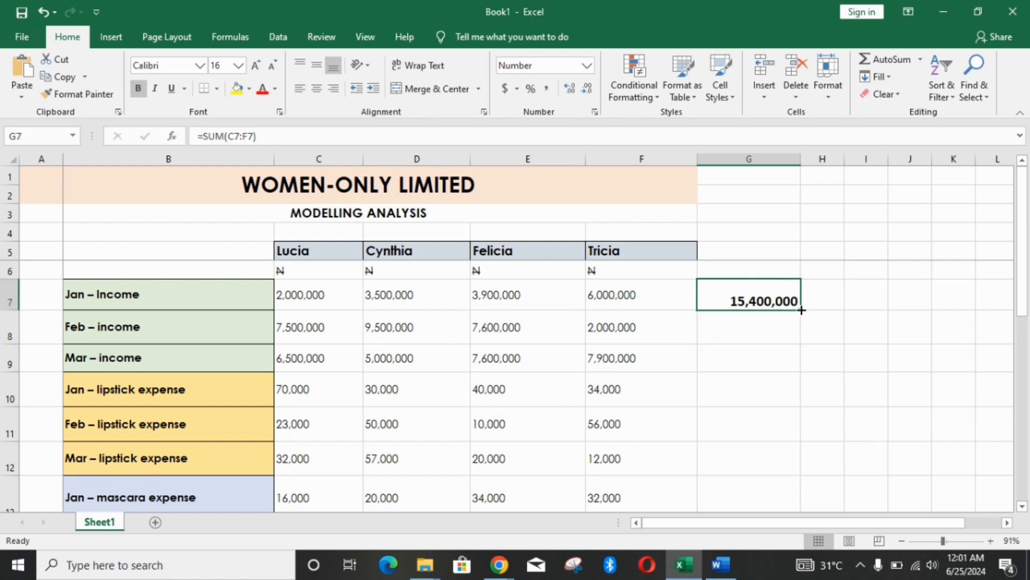
drag(801, 310, 801, 365)
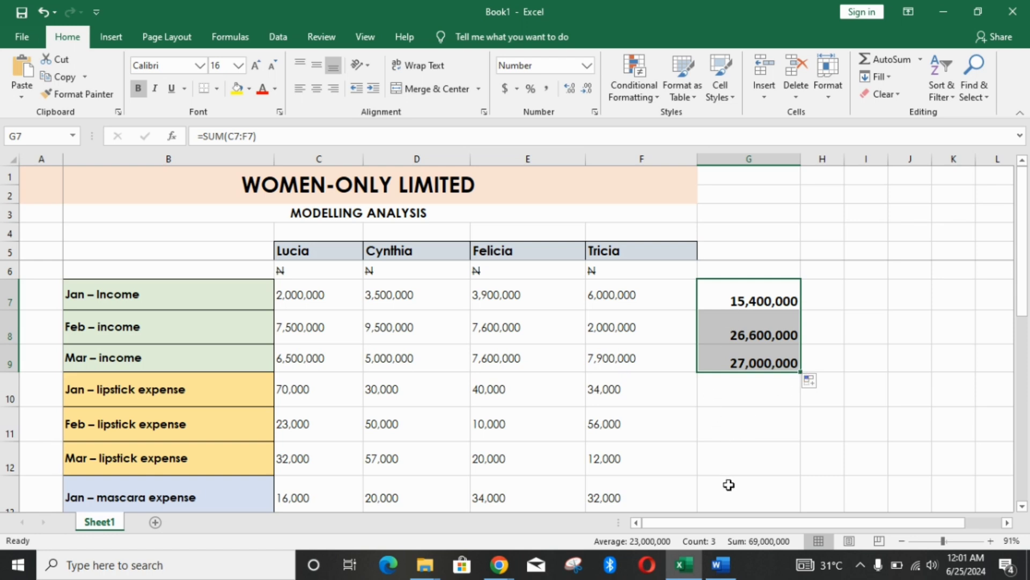
click(749, 456)
- Apply a Less Than conditional formatting rule to G7:G9 that marks values below 20,000,000 with Light Red Fill with Dark Red Text
click(755, 290)
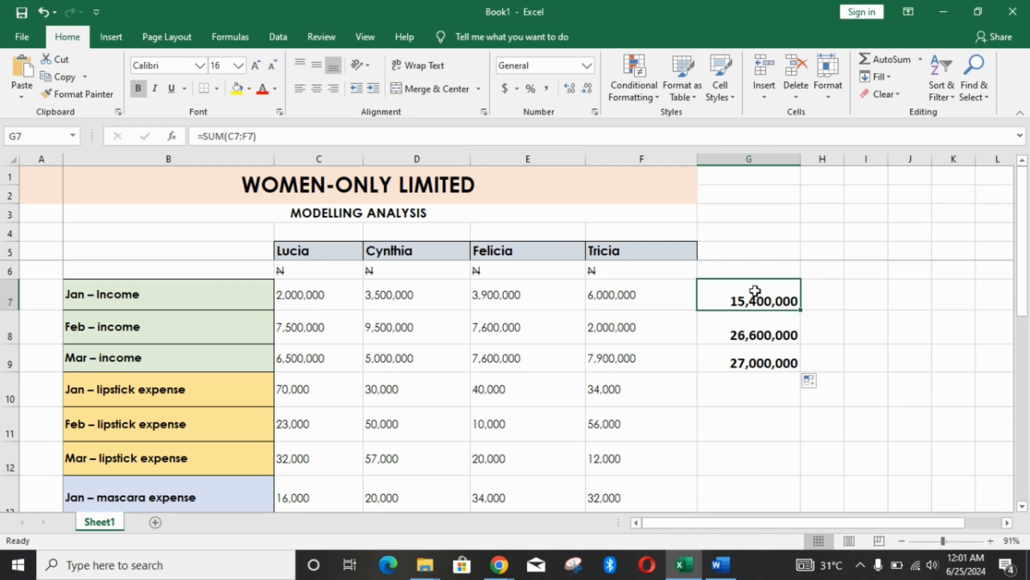
drag(755, 290, 761, 365)
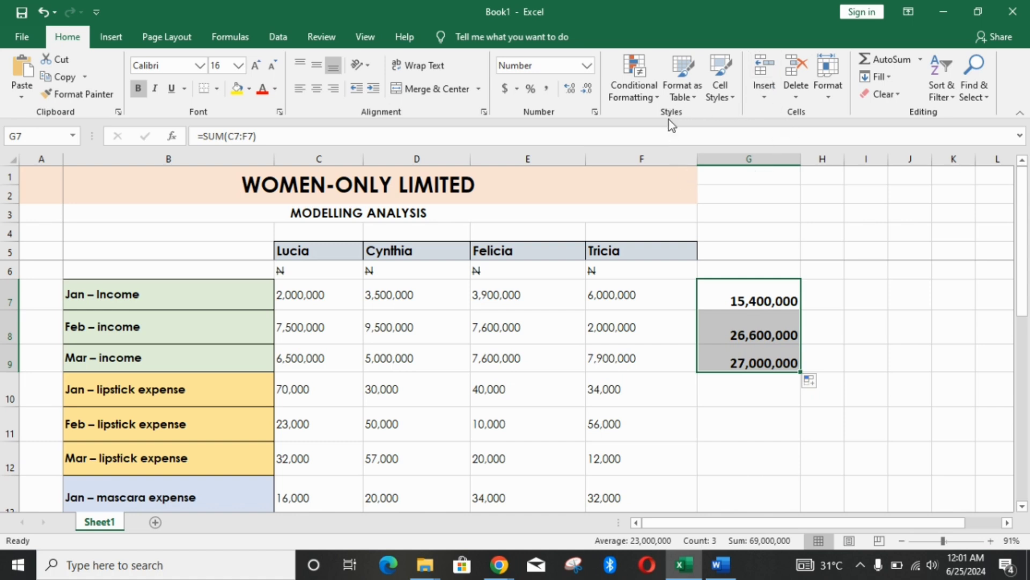
click(659, 103)
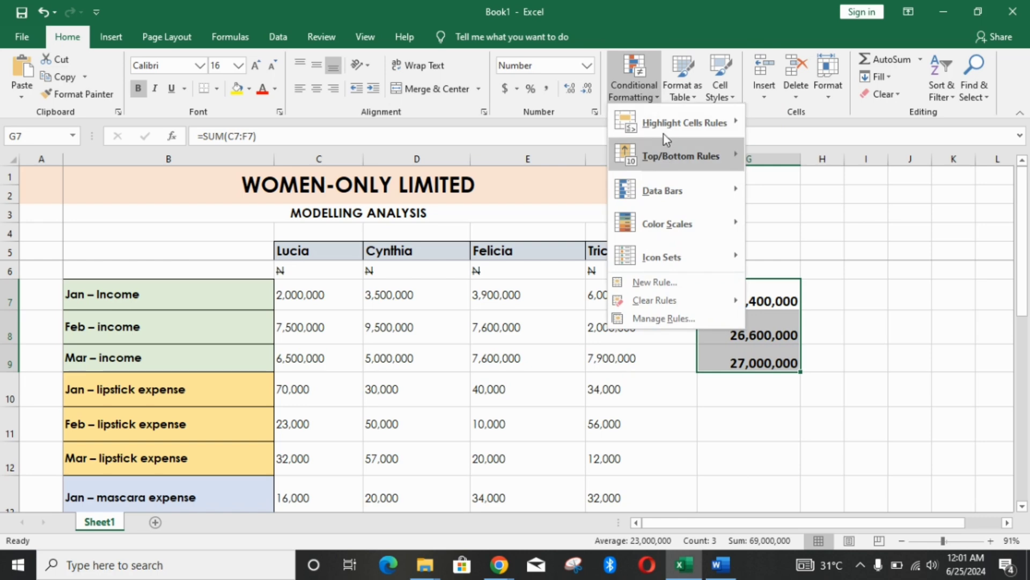
mouse_move(723, 138)
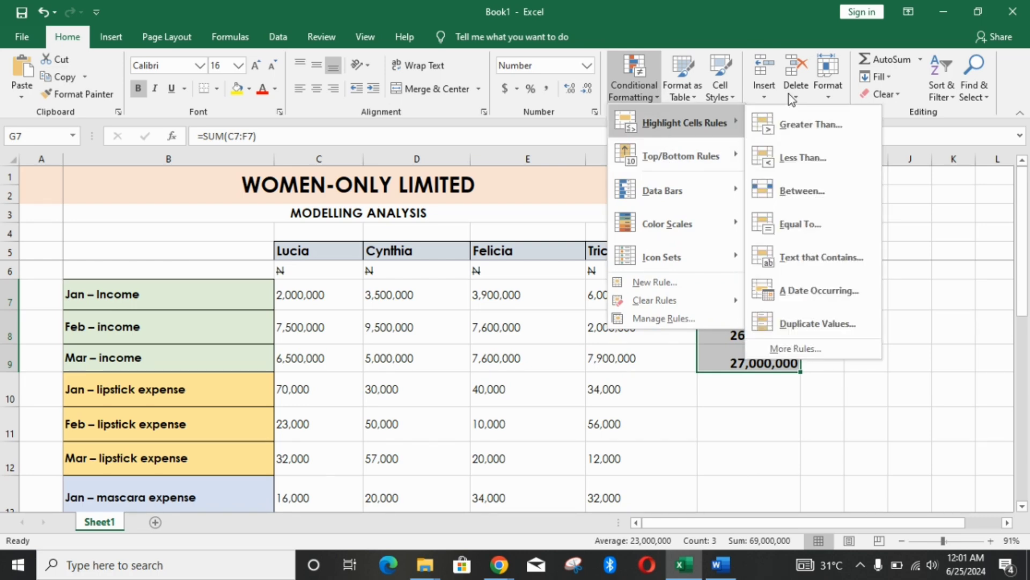
click(803, 156)
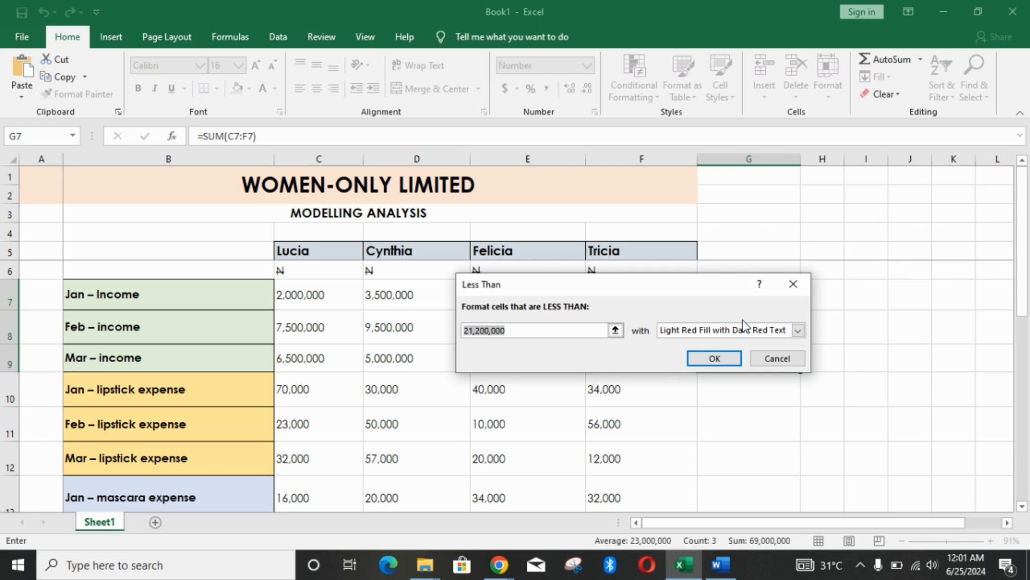
text(20)
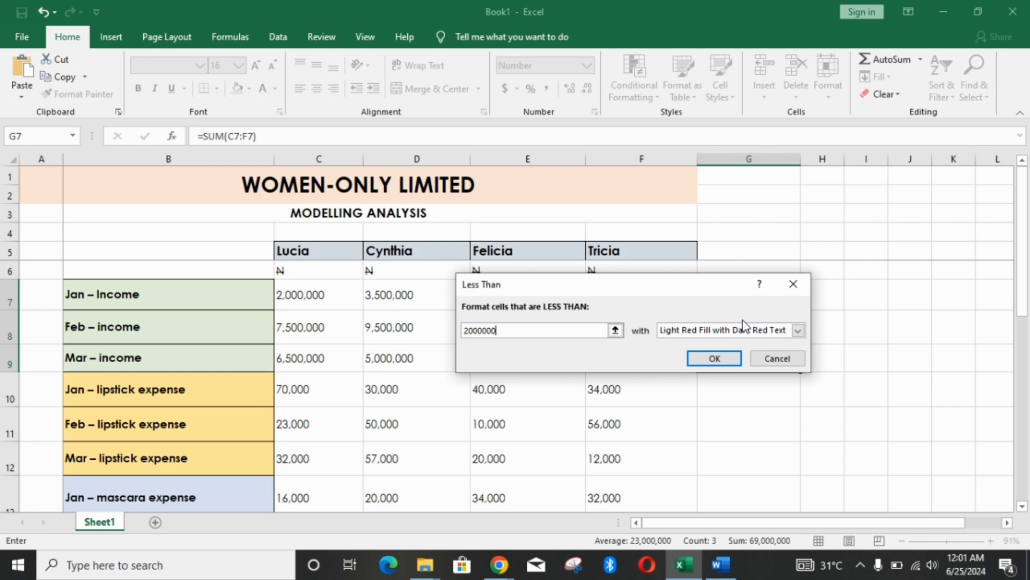
click(476, 330)
text(,)
click(798, 330)
click(745, 345)
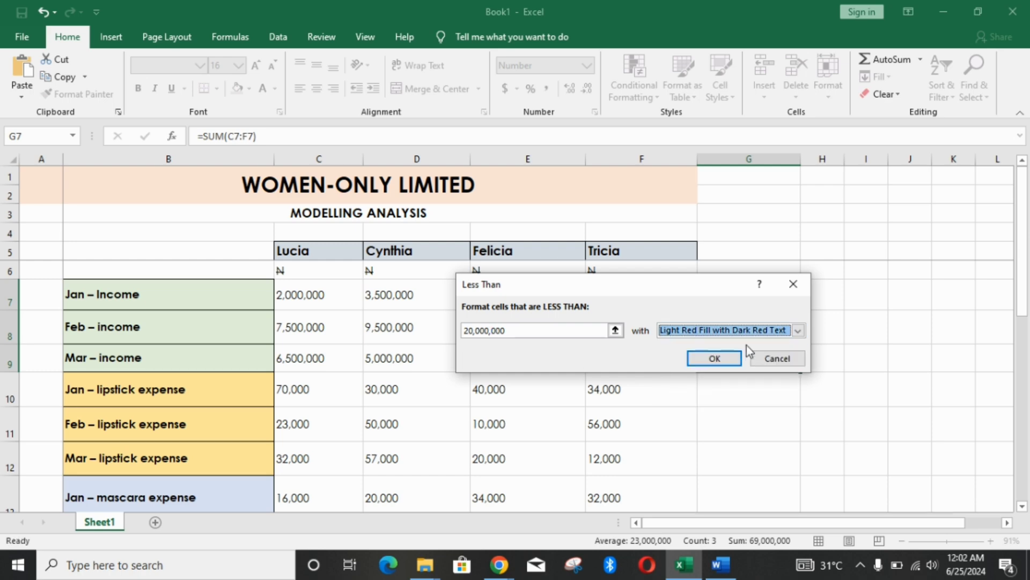
click(722, 362)
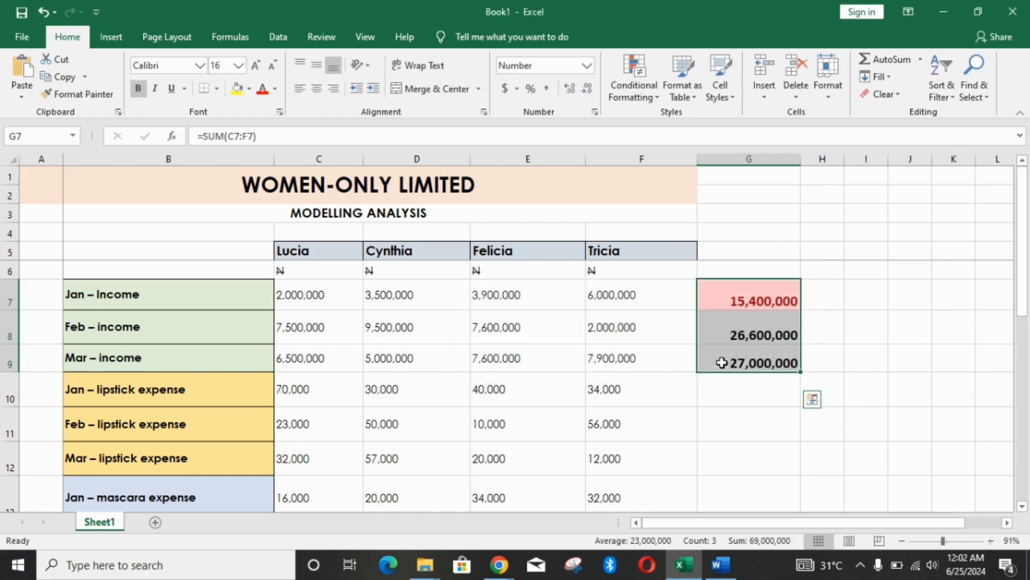
click(832, 335)
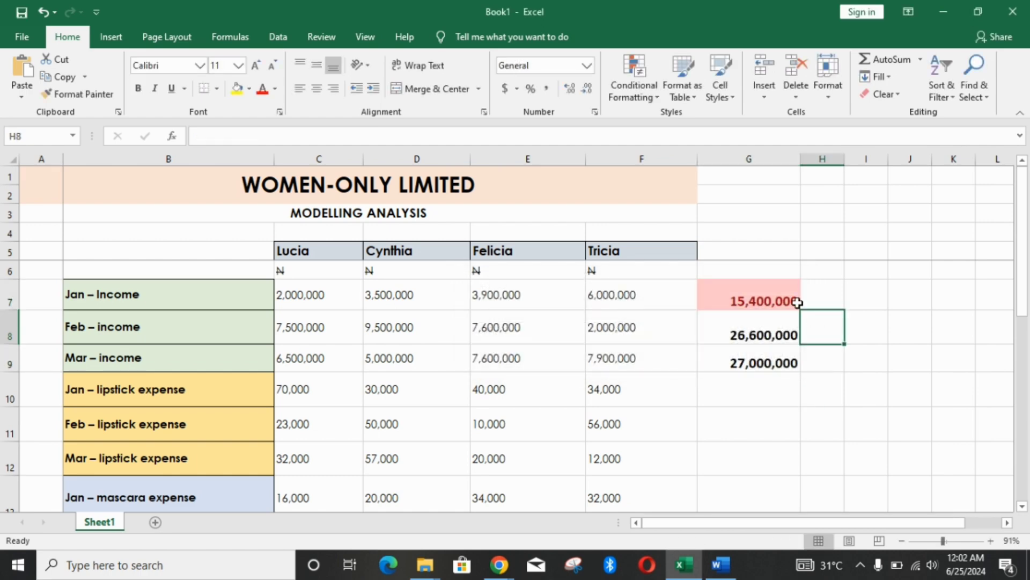
drag(760, 300, 764, 349)
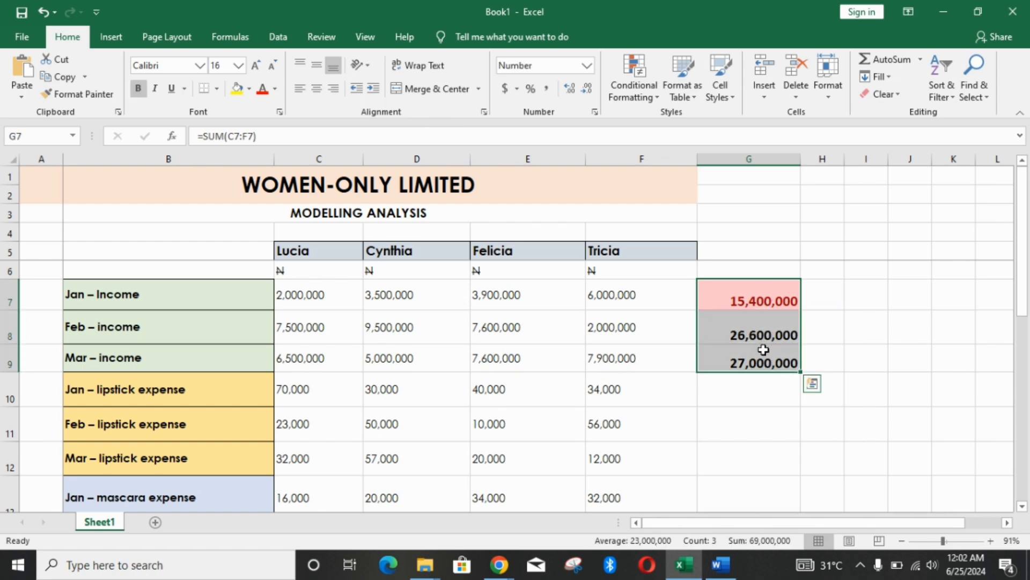
click(833, 298)
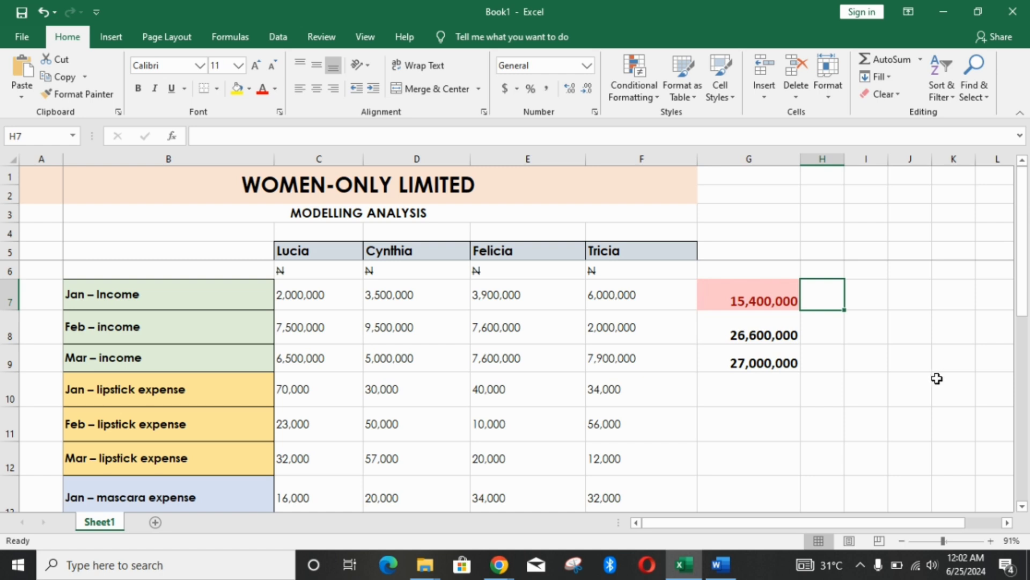
- Unfreeze the worksheet's panes so the title and model name rows scroll with the rest of the sheet
drag(1023, 295, 1023, 295)
click(43, 268)
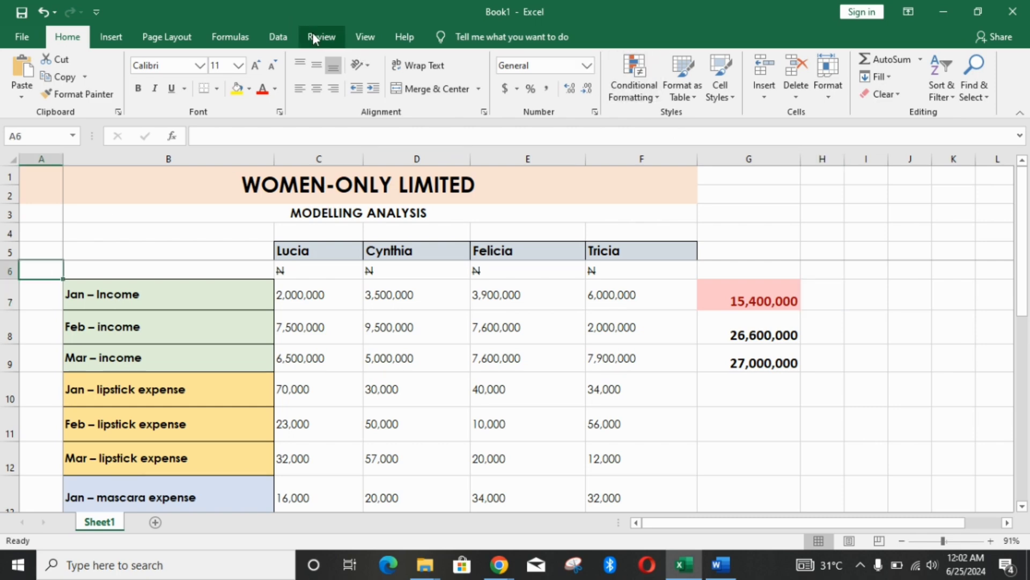
click(365, 37)
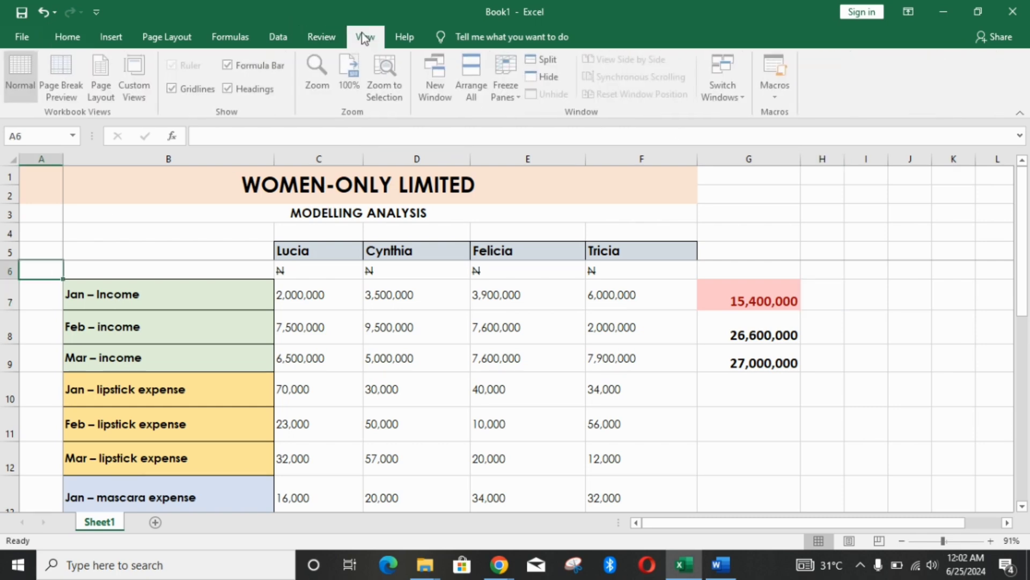
click(518, 97)
click(543, 124)
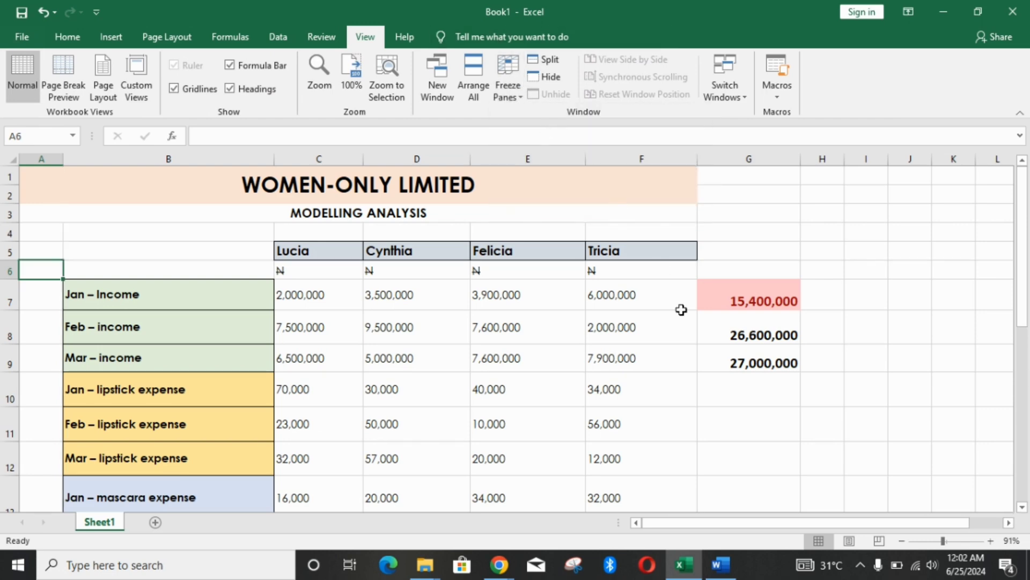
drag(1023, 298, 1026, 349)
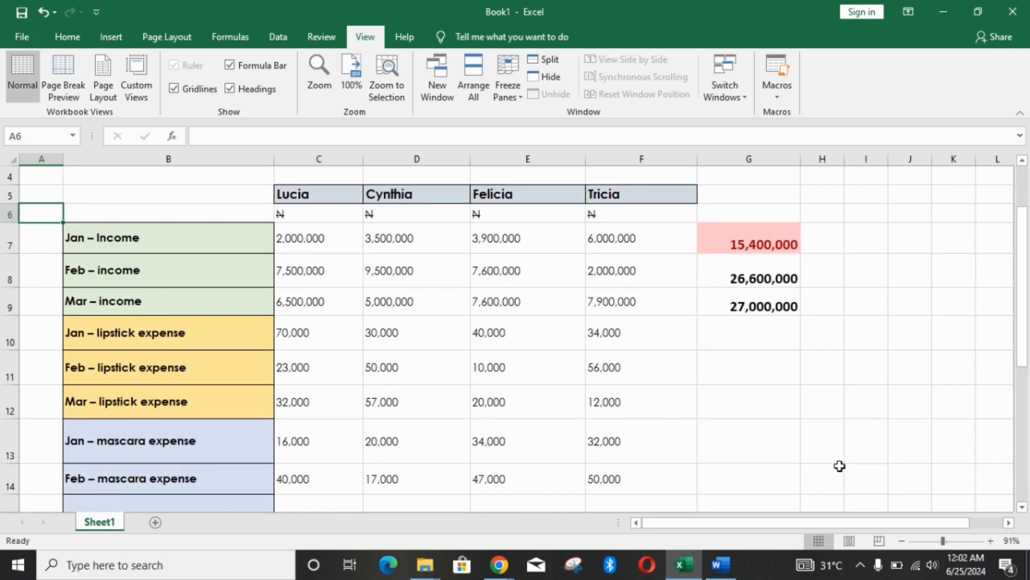
- Switch to the Word document and read requirement 11 on the flat salary, income bonus and PAYE deduction for the payroll schedule
click(720, 564)
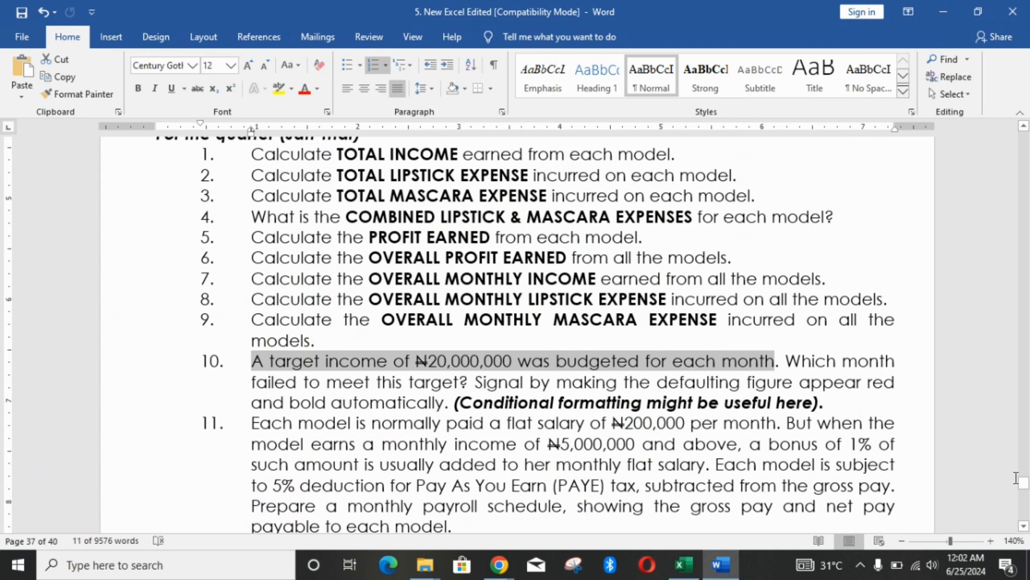
scroll(1026, 531, down, 2)
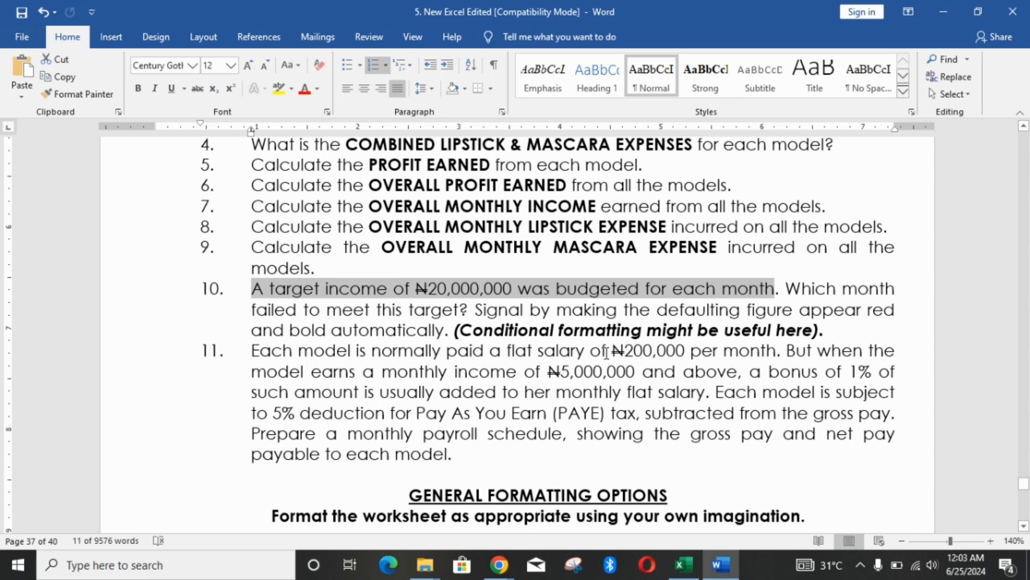
drag(606, 353, 528, 371)
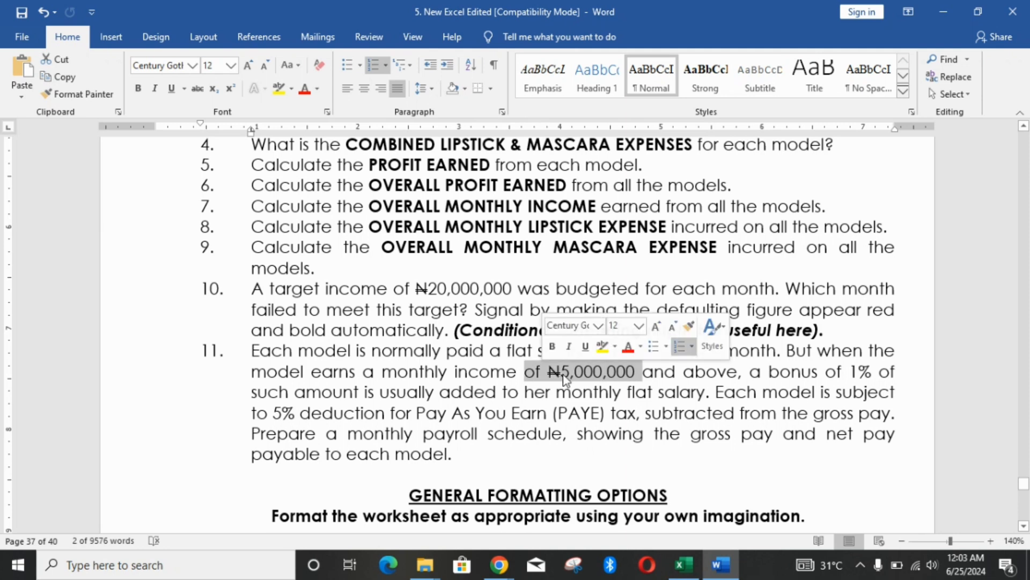
drag(842, 374, 876, 375)
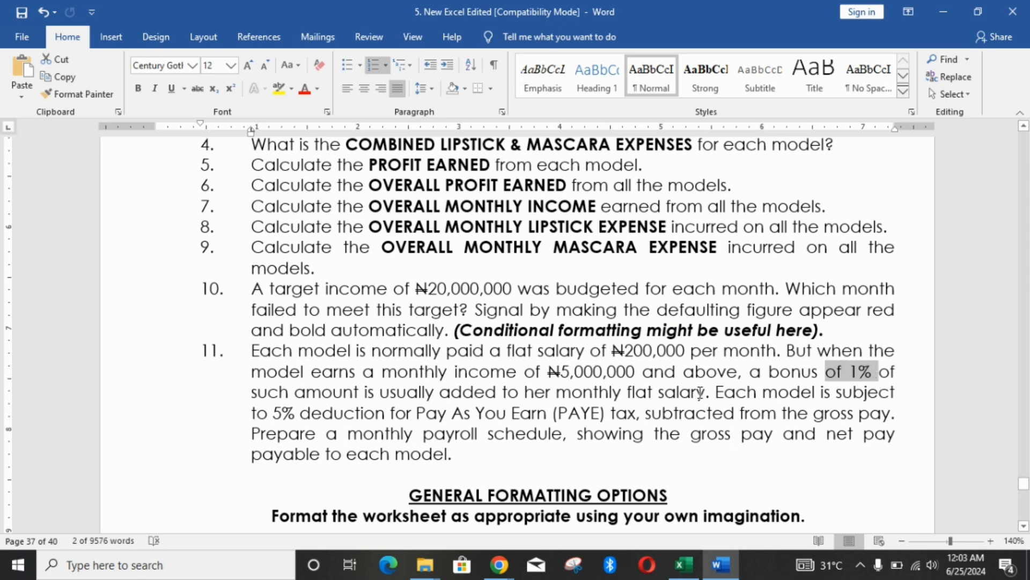
drag(677, 387, 570, 399)
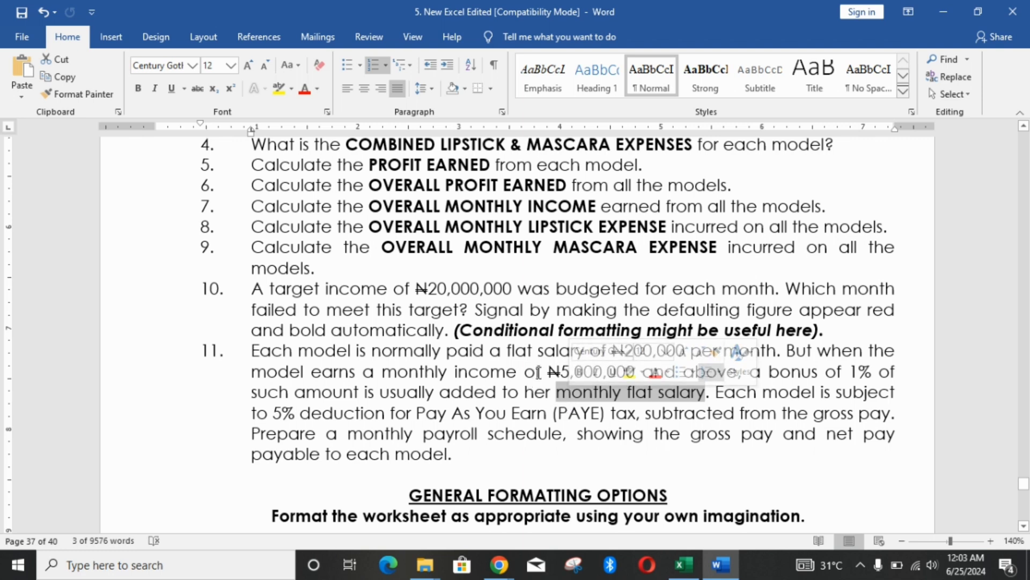
click(570, 393)
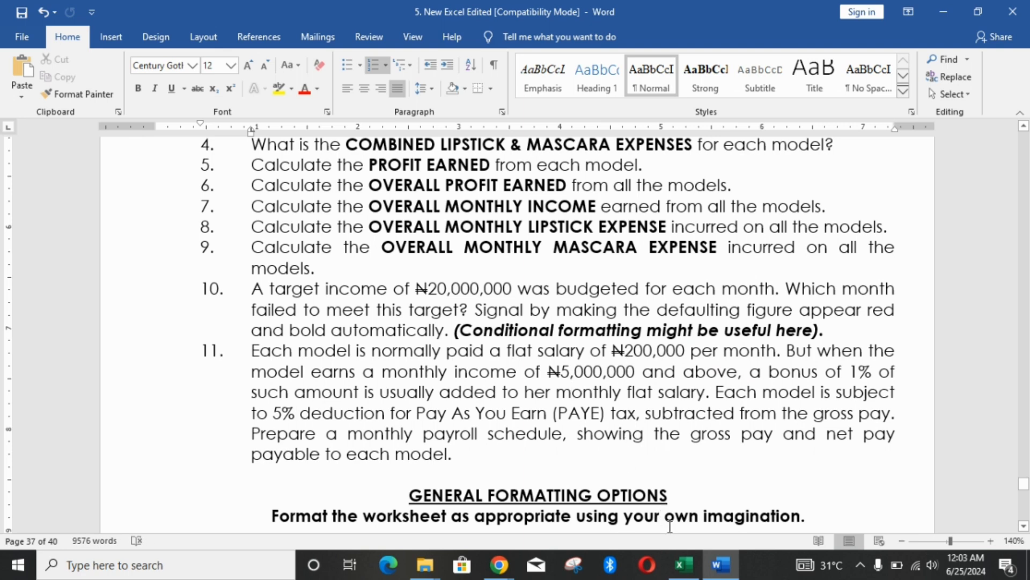
- Back in the Excel workbook, merge and center B24:G24 below the profit row and enter the first model's name in capitals as heading
click(684, 565)
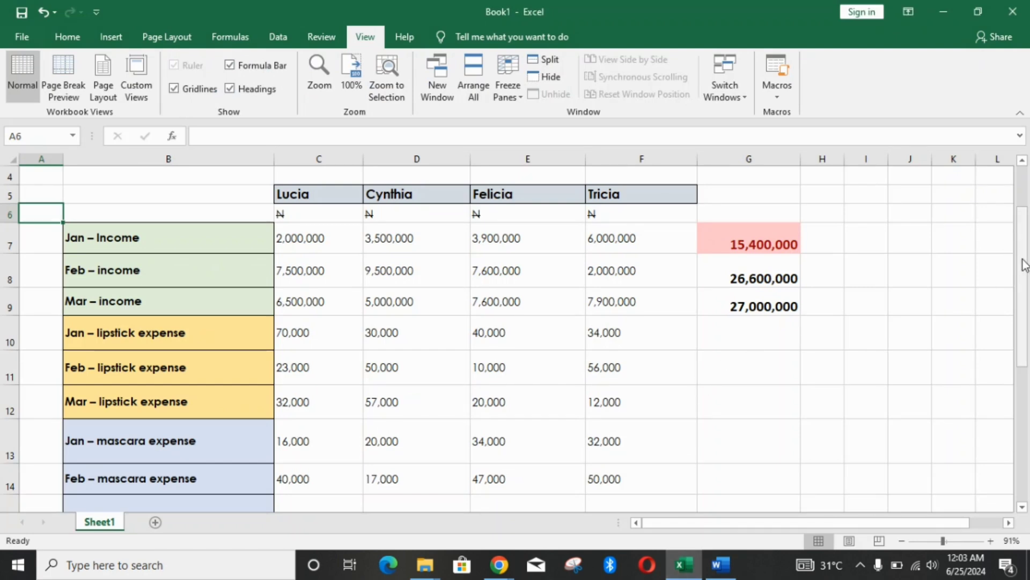
drag(1025, 265, 1025, 403)
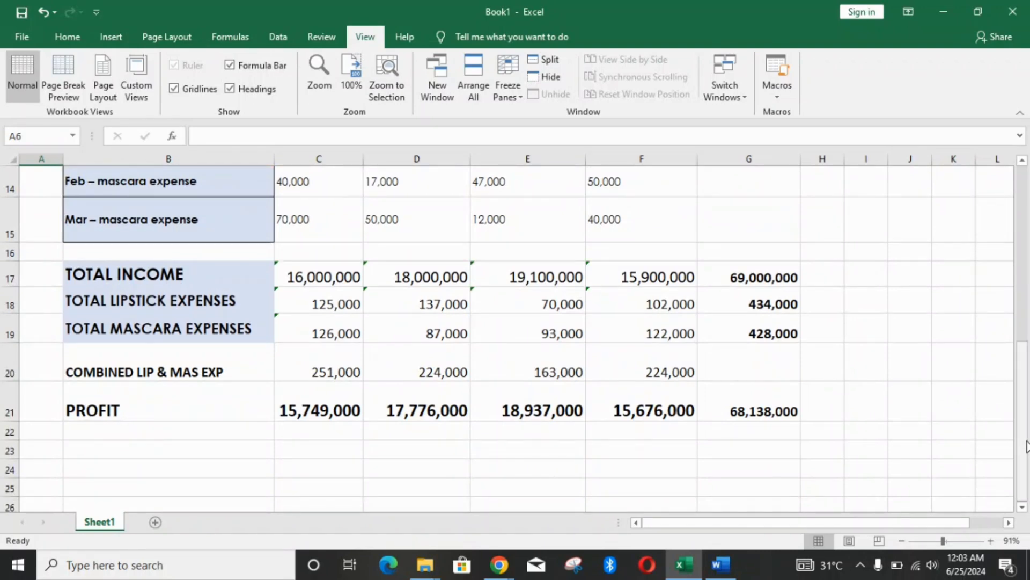
scroll(794, 383, down, 2)
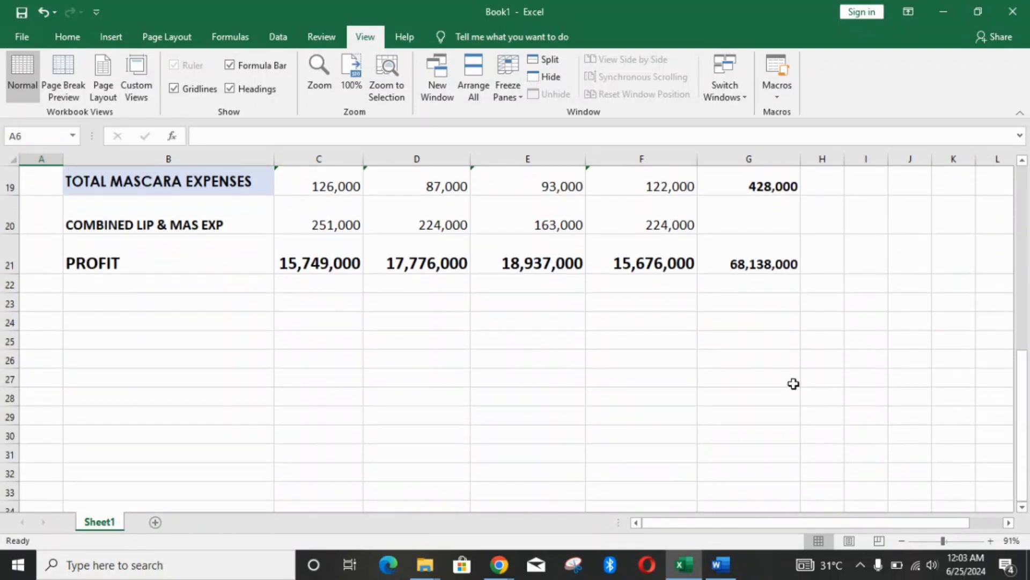
click(160, 326)
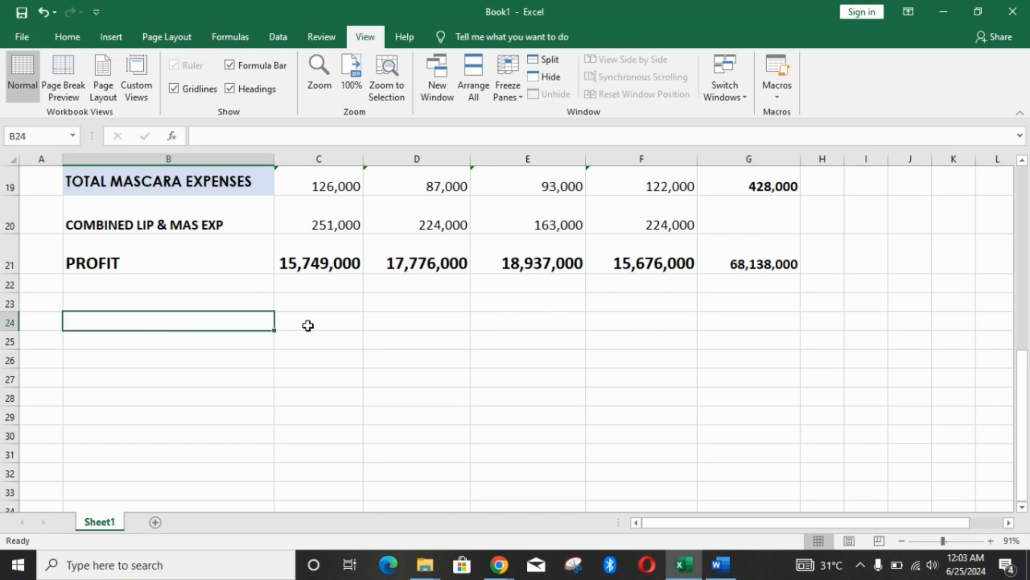
drag(271, 323, 722, 322)
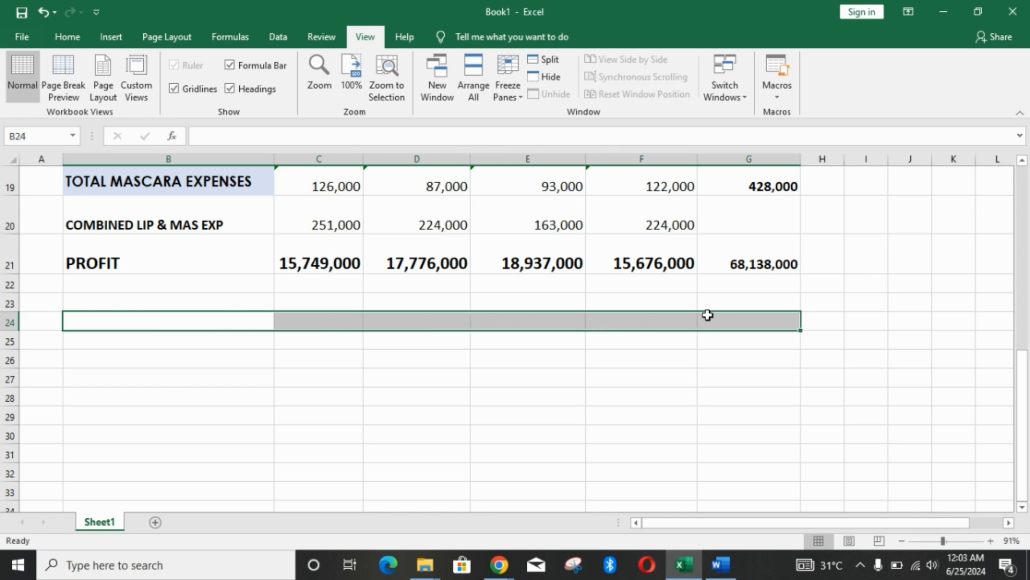
click(64, 30)
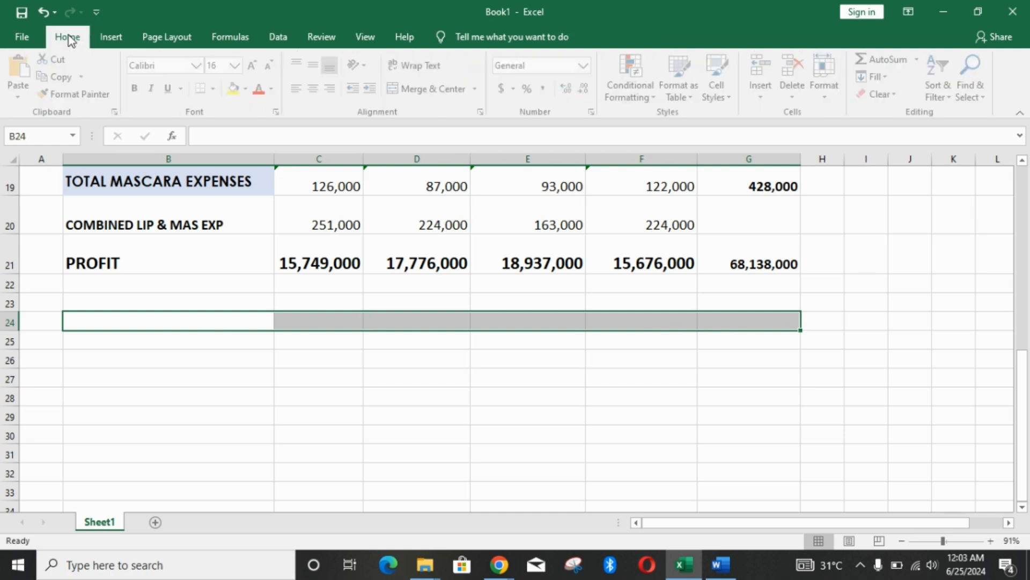
click(424, 88)
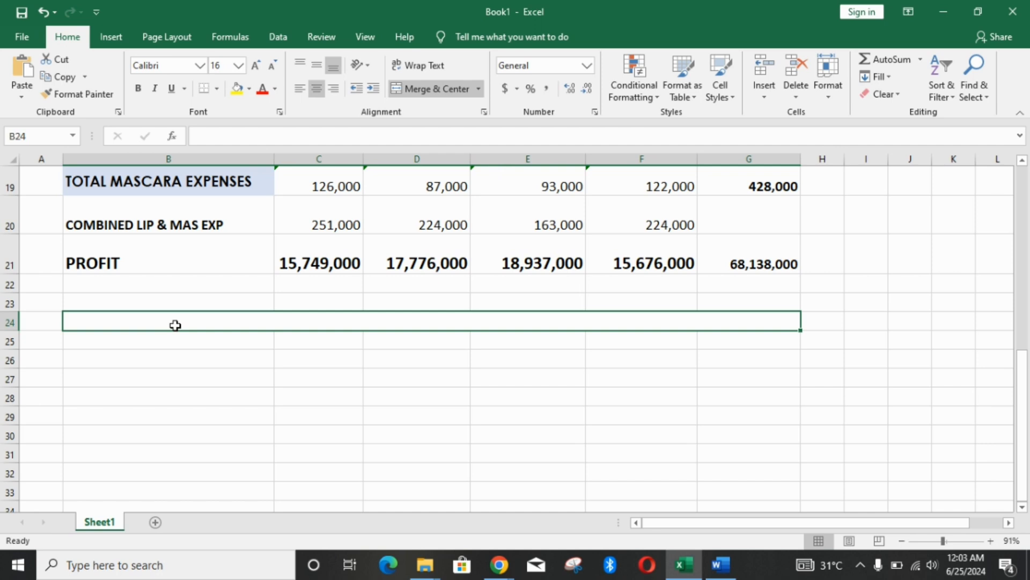
text(LUCIA)
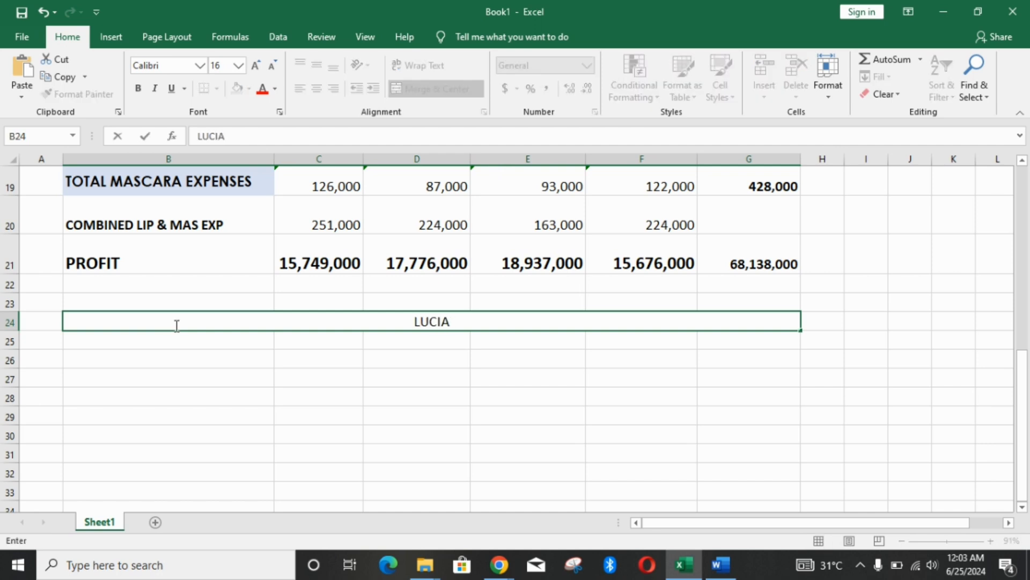
- Enter the payroll column headings MONTHS, INCOME, SALARY and BONUS in cells B25 to E25
click(164, 347)
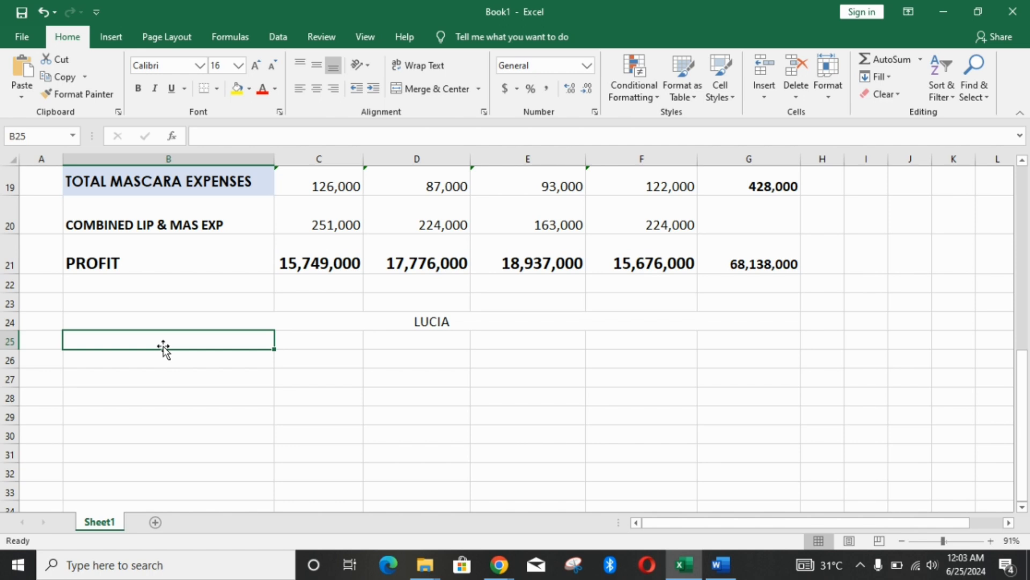
text(MONTH)
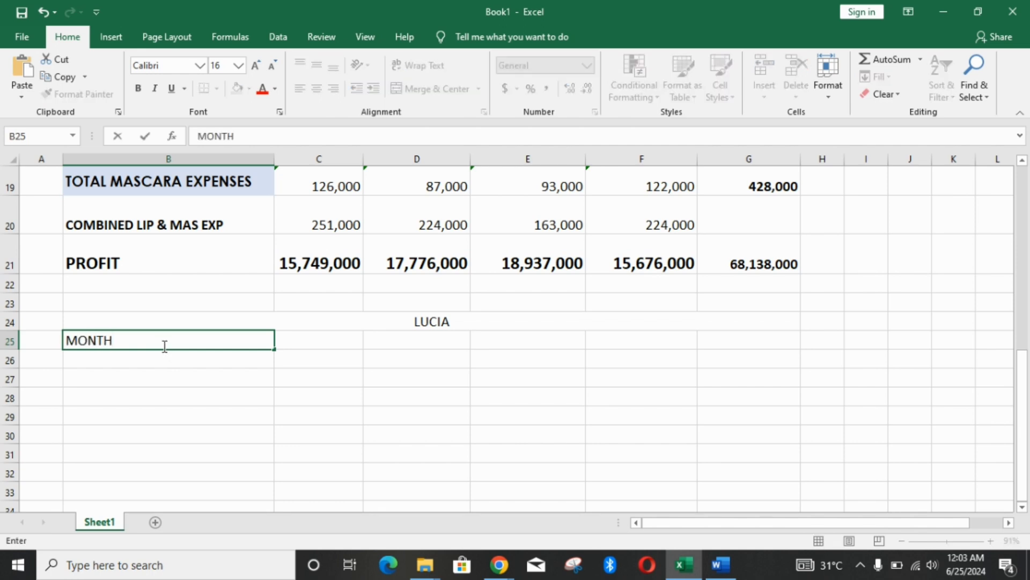
text(S)
click(294, 339)
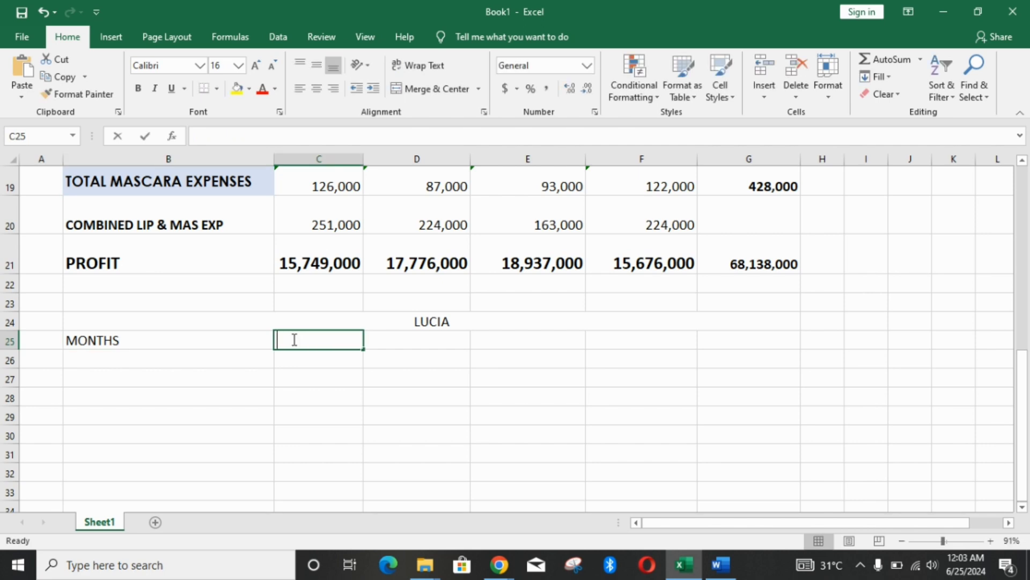
text(INCOME)
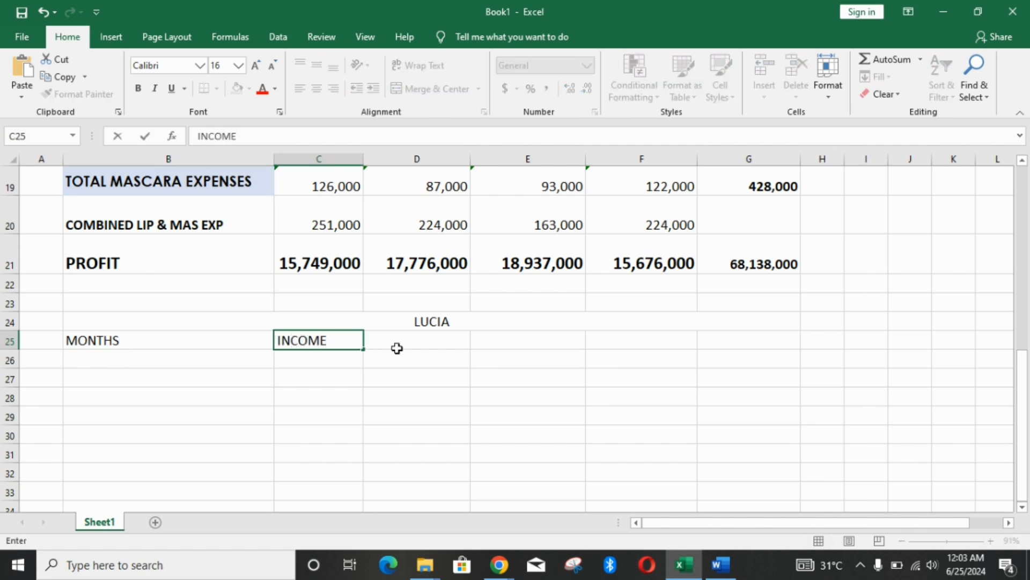
click(412, 349)
text(SALA)
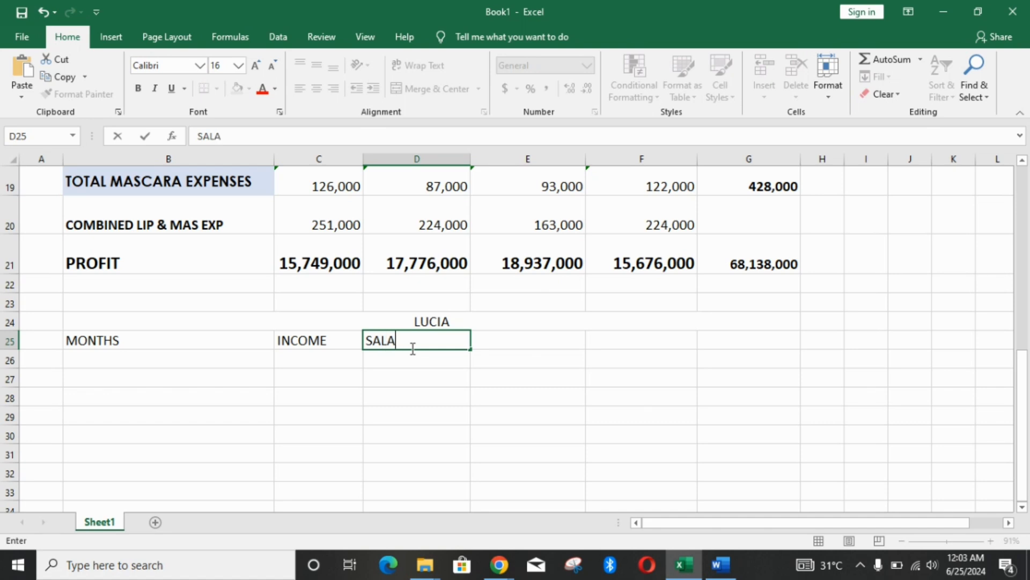
text(RY)
click(493, 342)
text(BONUS)
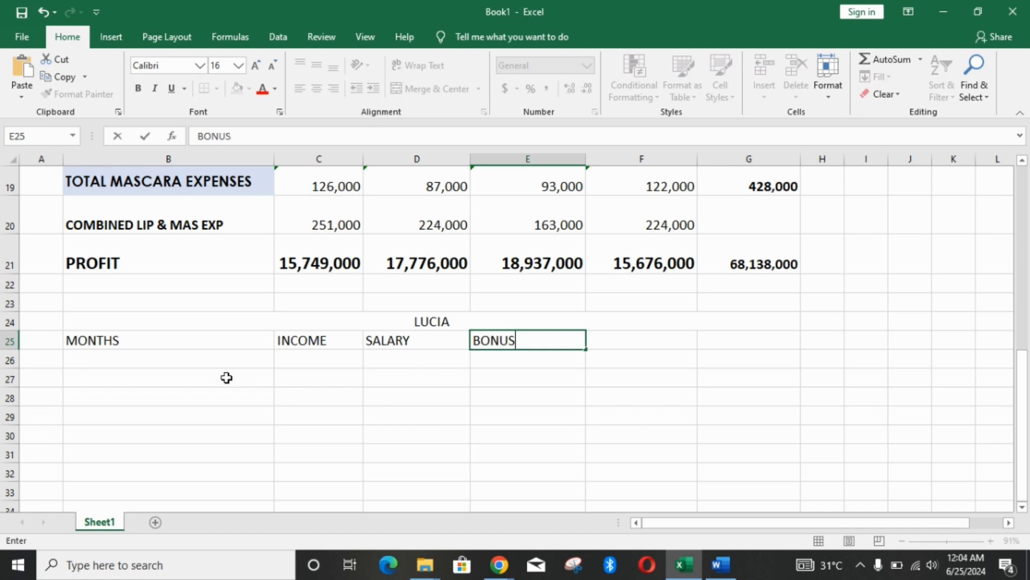
key(ctrl+Return)
- Enter JAN in B26 and format the range A26:I32 in bold at font size 16
click(215, 354)
text(JAN)
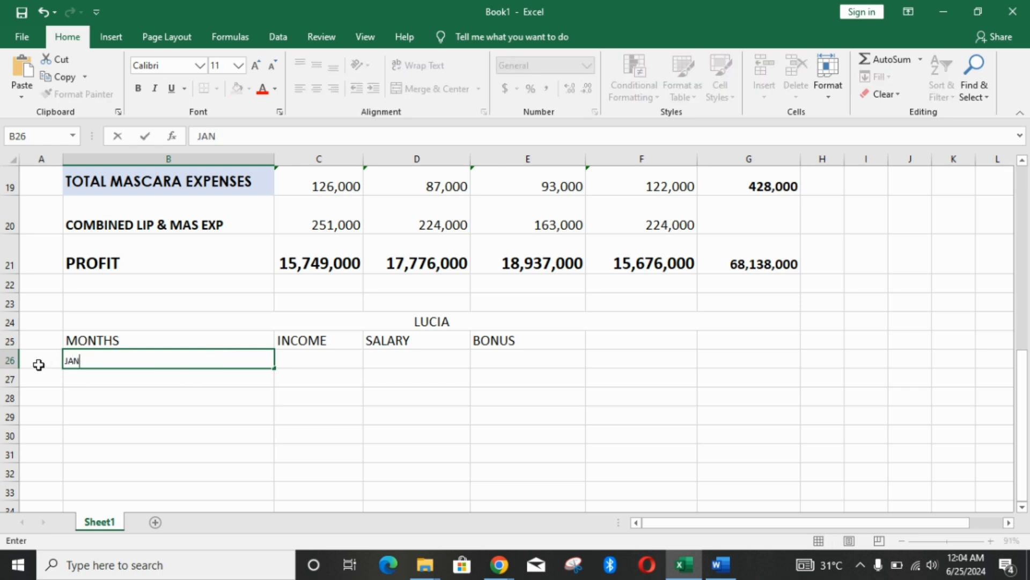
drag(37, 363, 856, 467)
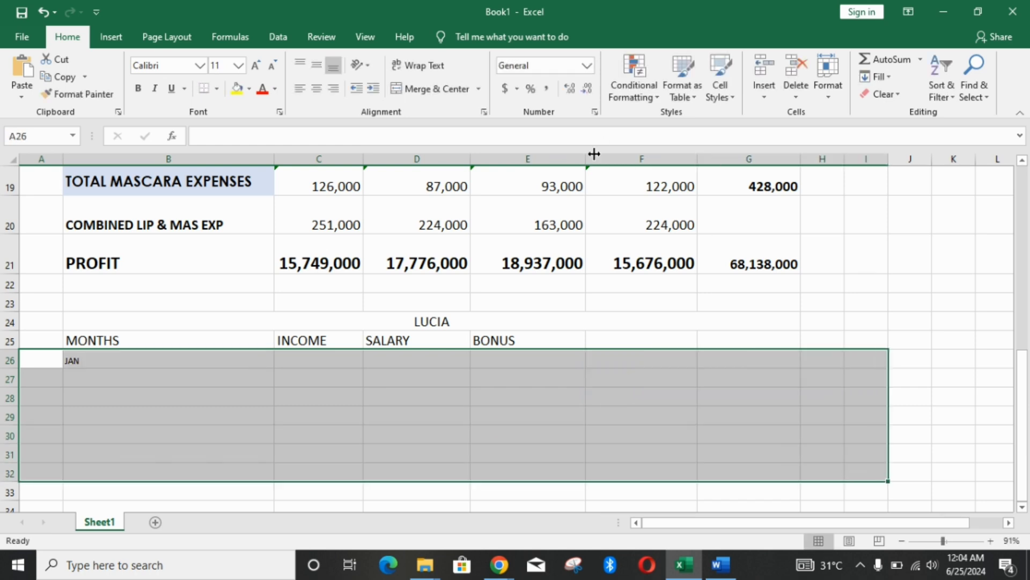
click(255, 66)
click(255, 66)
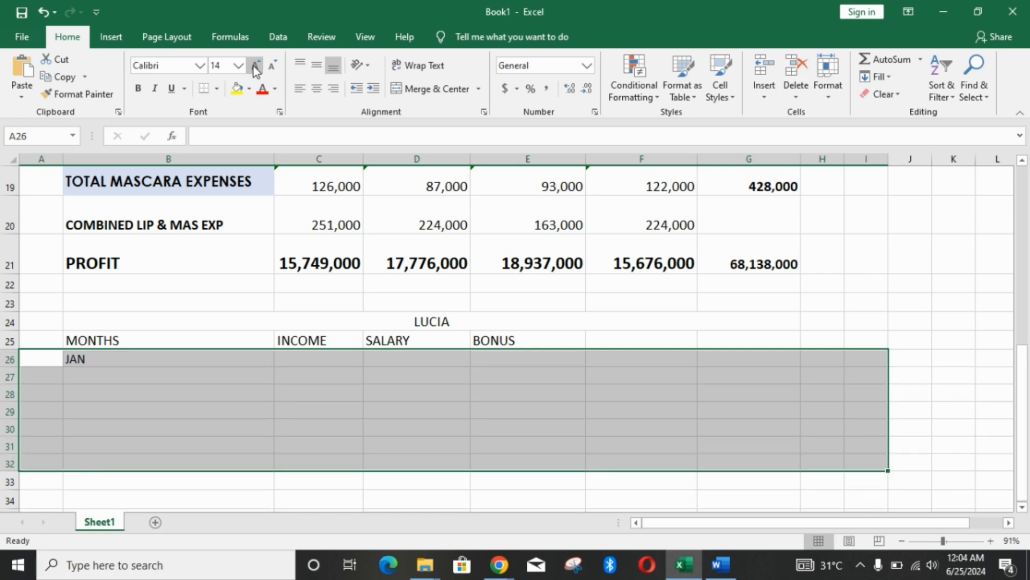
click(255, 65)
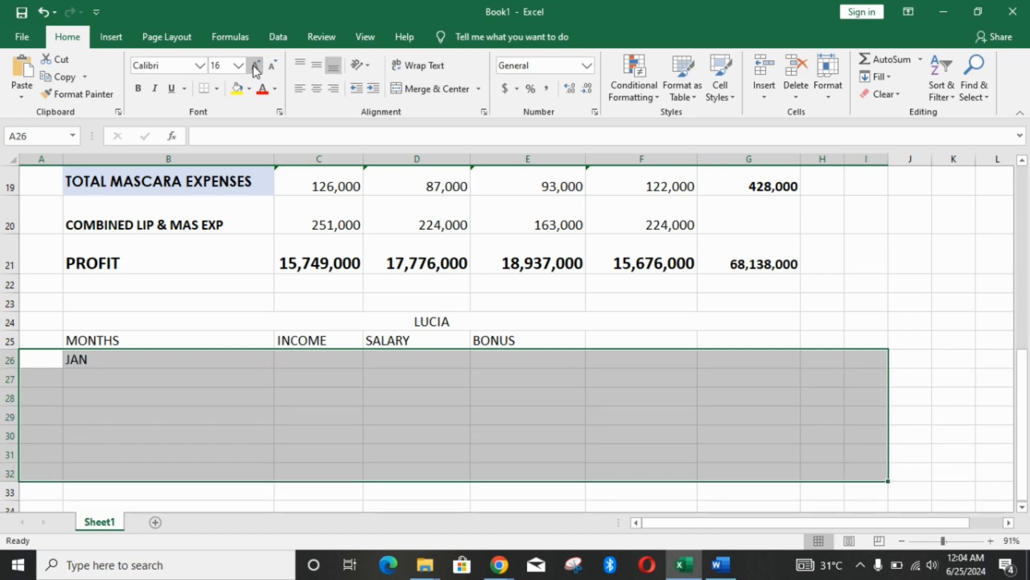
click(137, 91)
- Enter FEB in B27 and MAR in B28 to complete the list of months
click(126, 378)
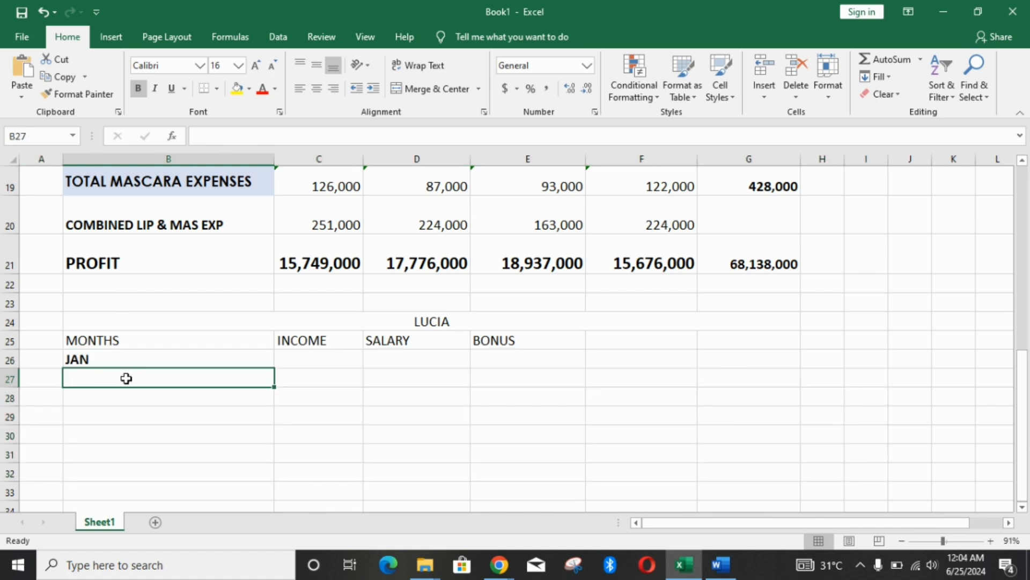
text(FEB)
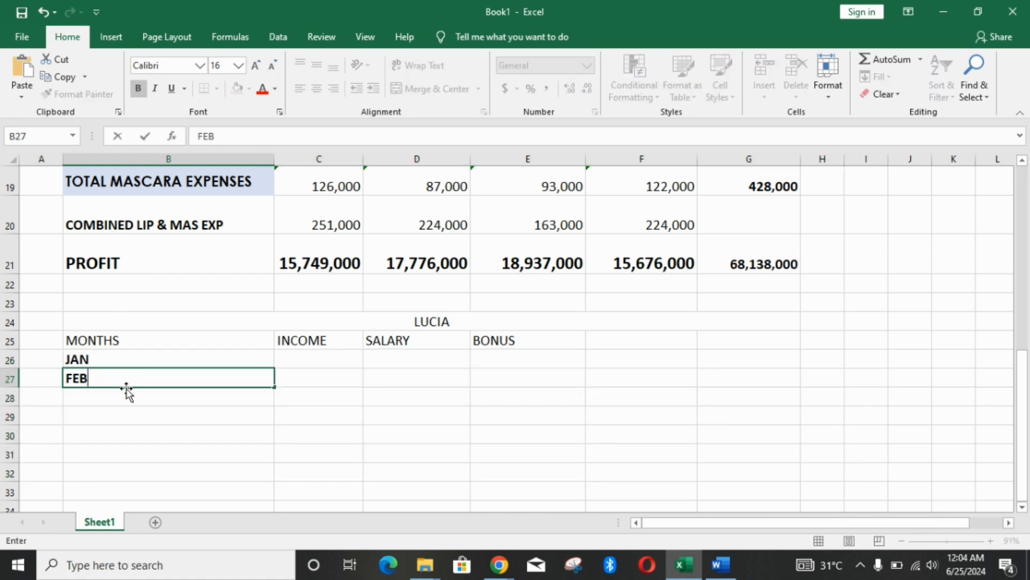
key(Return)
text(M)
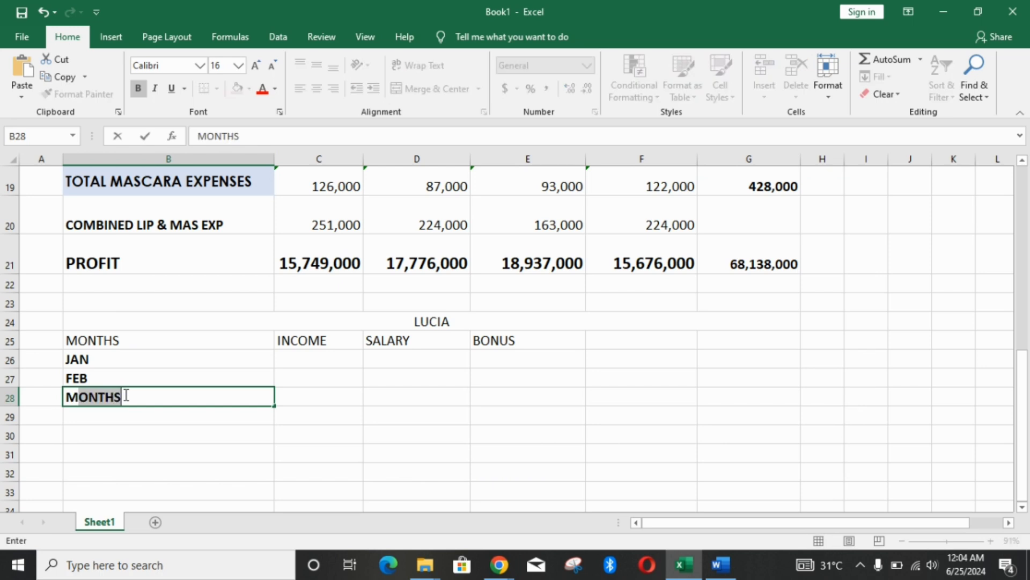
text(RAR)
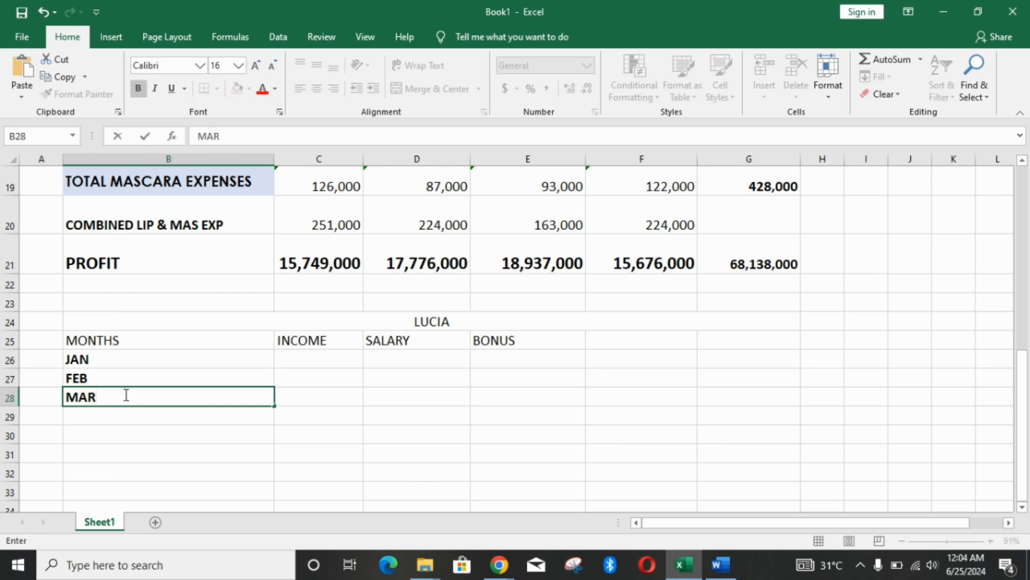
- Copy the first model's January to March incomes from C7:C9 into the payroll's INCOME column at C26:C28
click(328, 356)
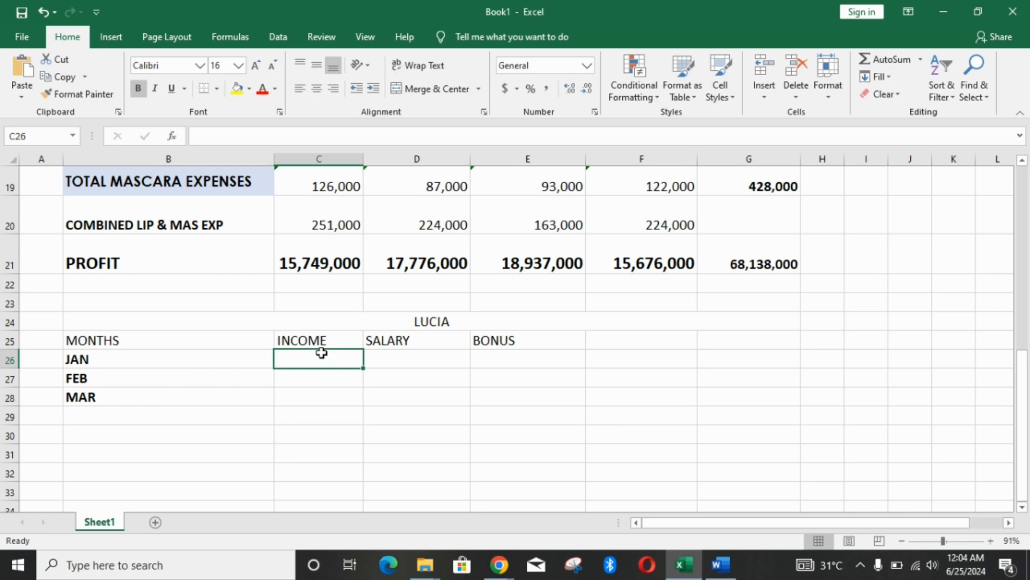
drag(1023, 421, 1026, 238)
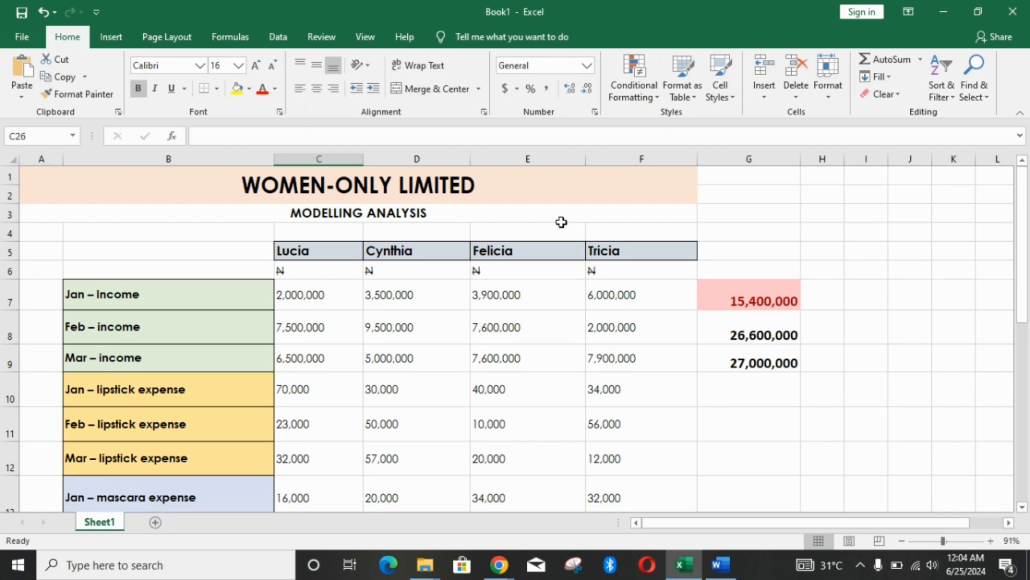
drag(327, 285, 326, 355)
key(ctrl+c)
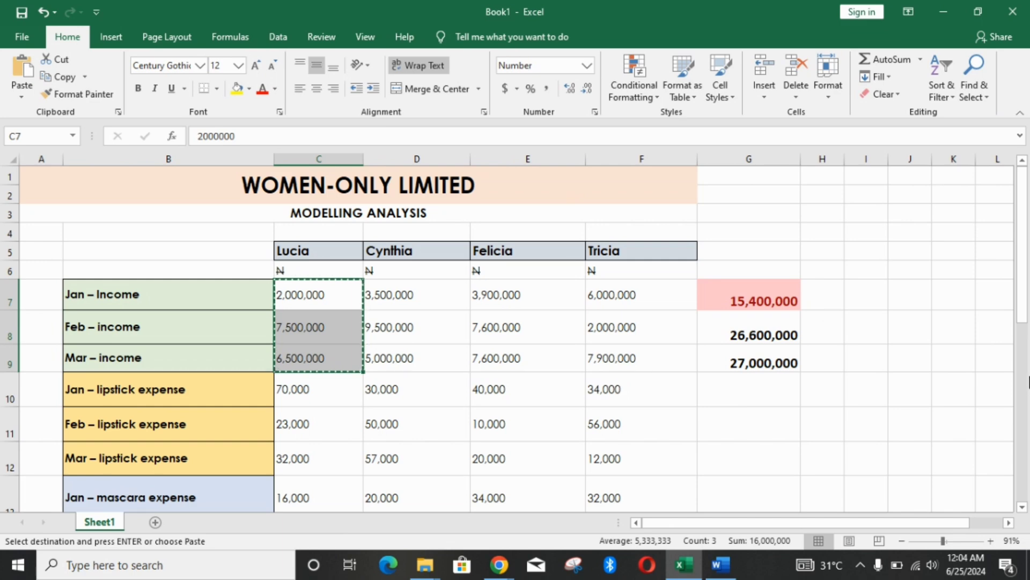
drag(1024, 284, 1026, 470)
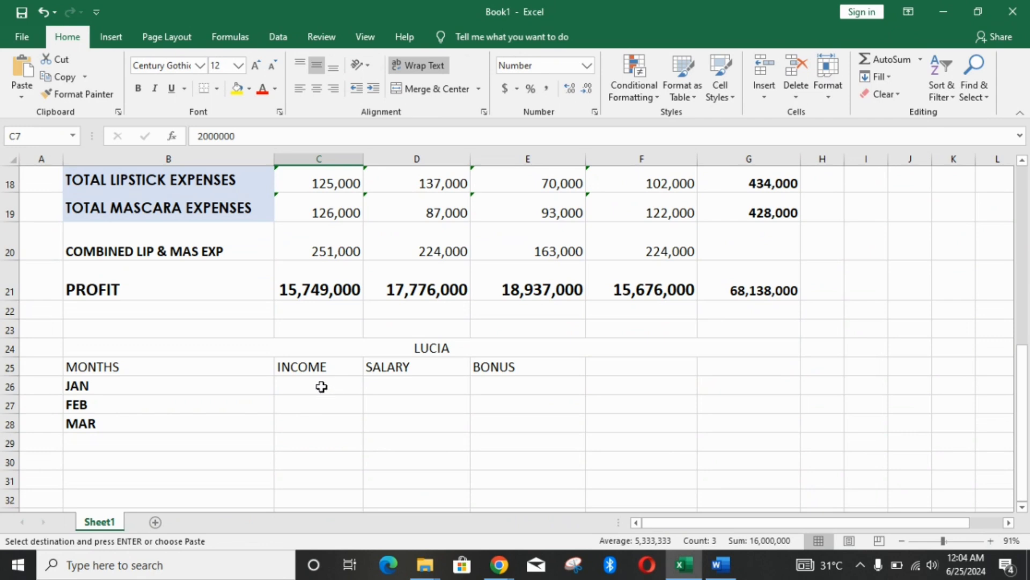
click(321, 386)
key(ctrl+v)
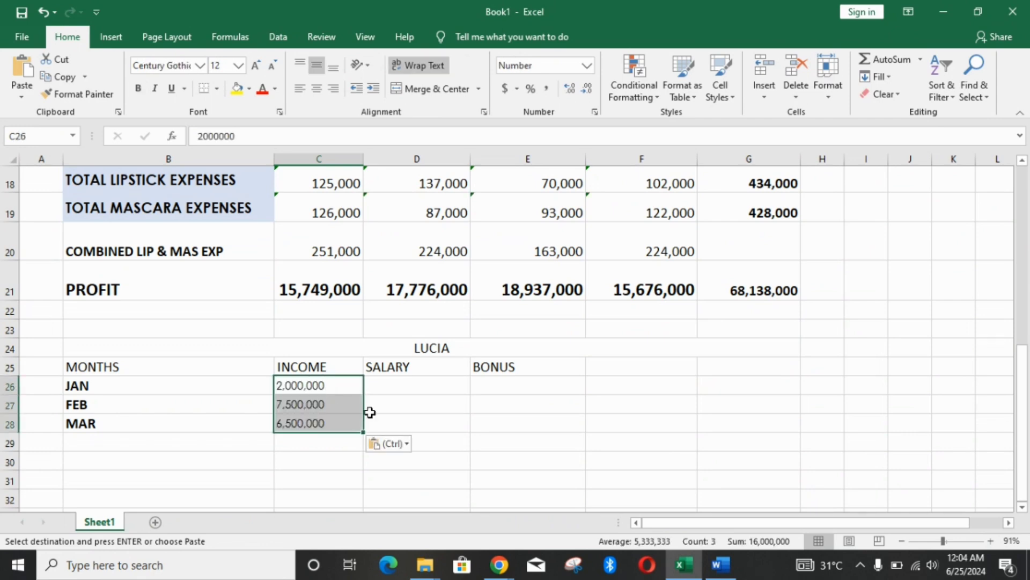
- Enter a salary of 200,000 for JAN in D26 and fill it down to MAR in D28
click(414, 387)
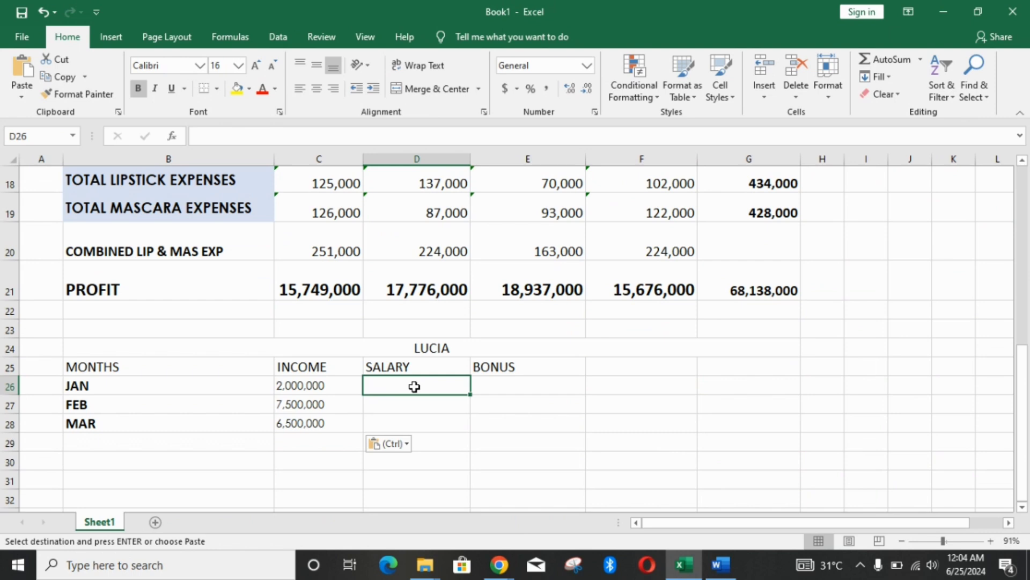
text(2,000,)
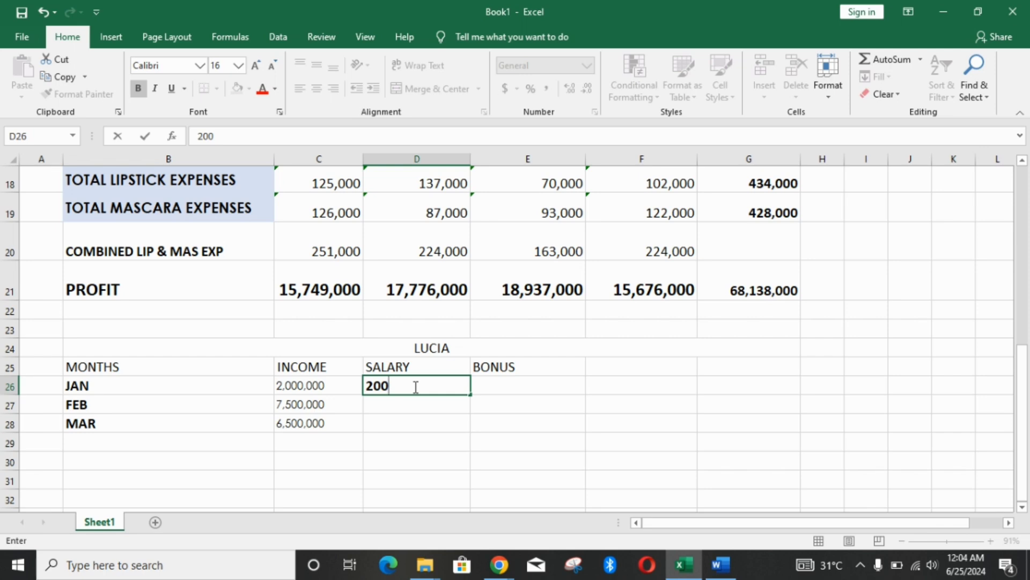
text(000)
click(428, 400)
click(438, 386)
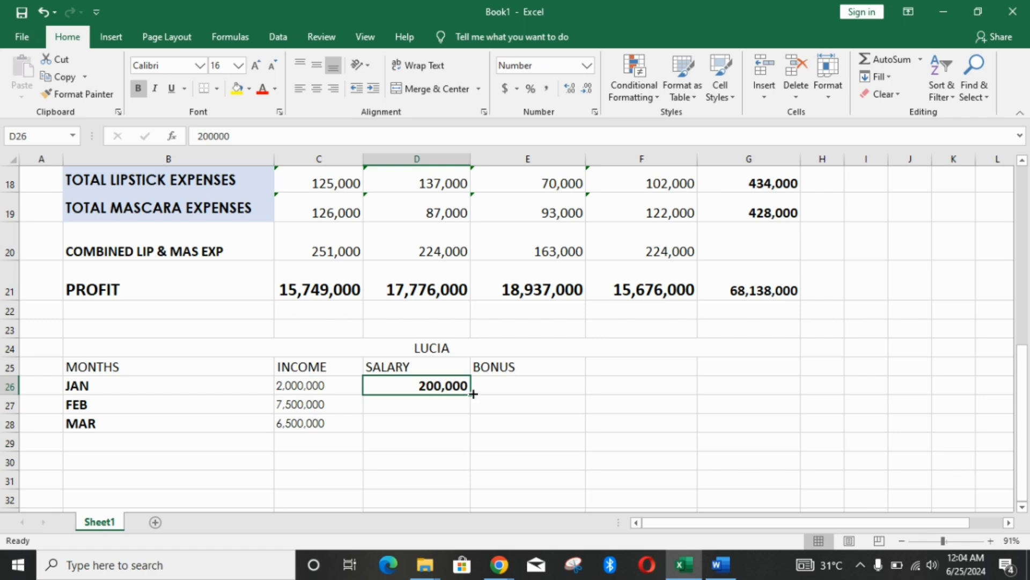
drag(470, 395, 471, 433)
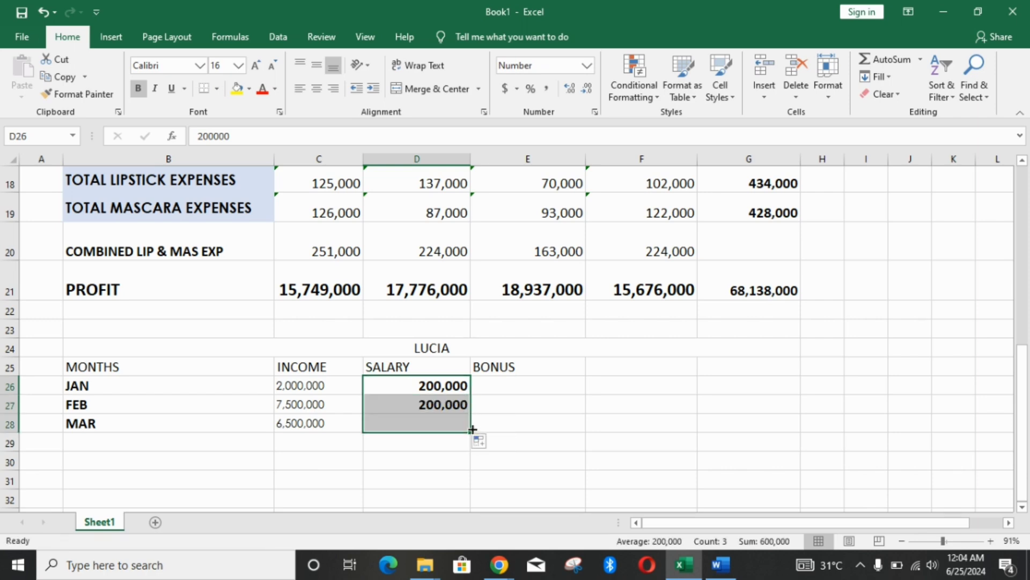
click(499, 386)
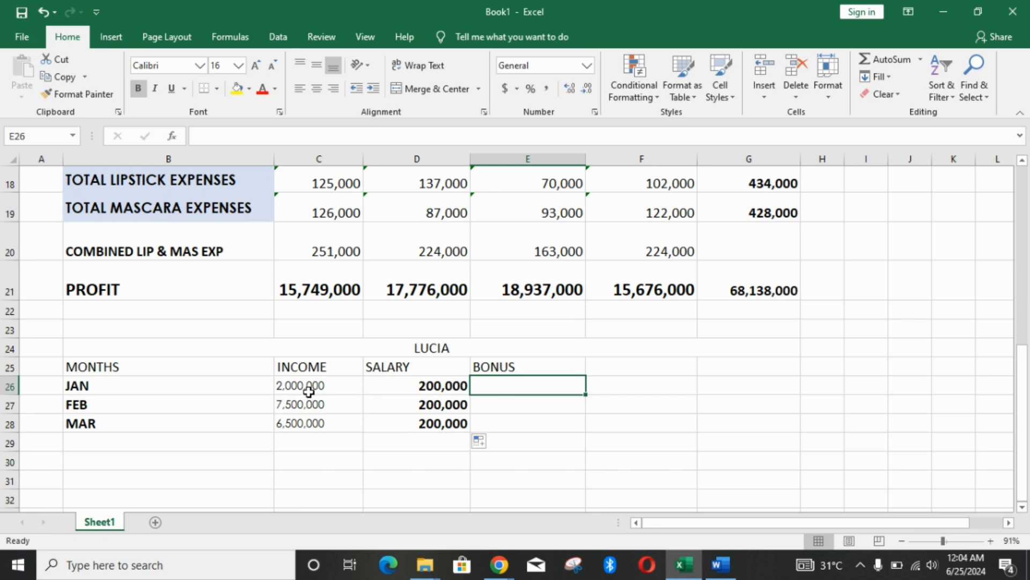
- Fill the payroll heading row 25 with light gold and apply all borders to it
click(16, 370)
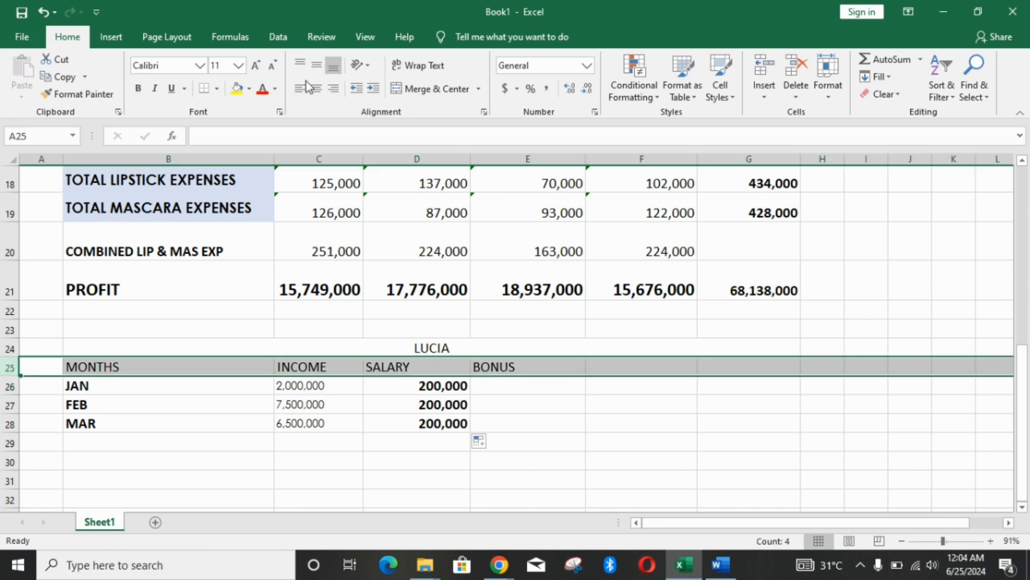
click(251, 89)
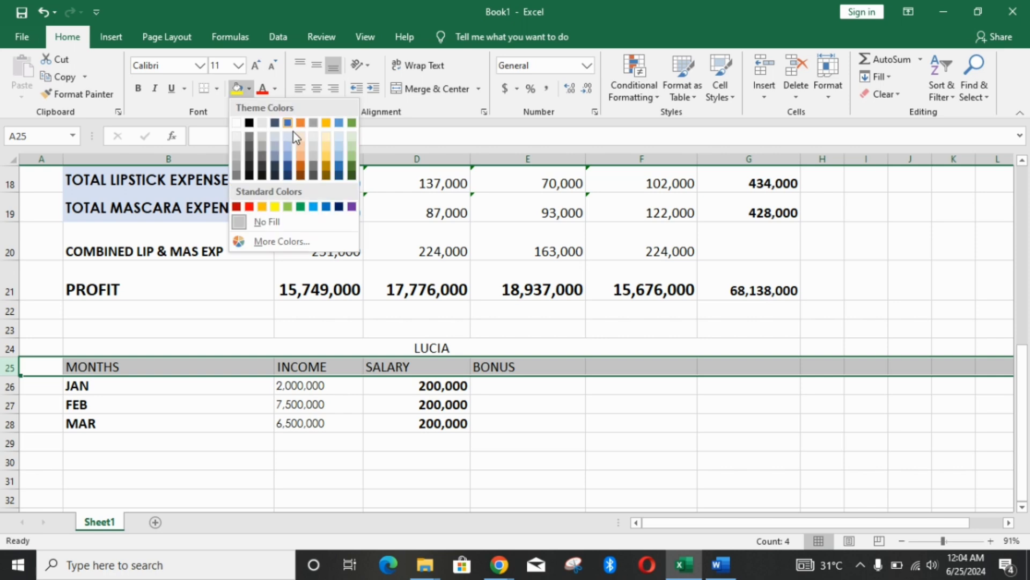
click(327, 136)
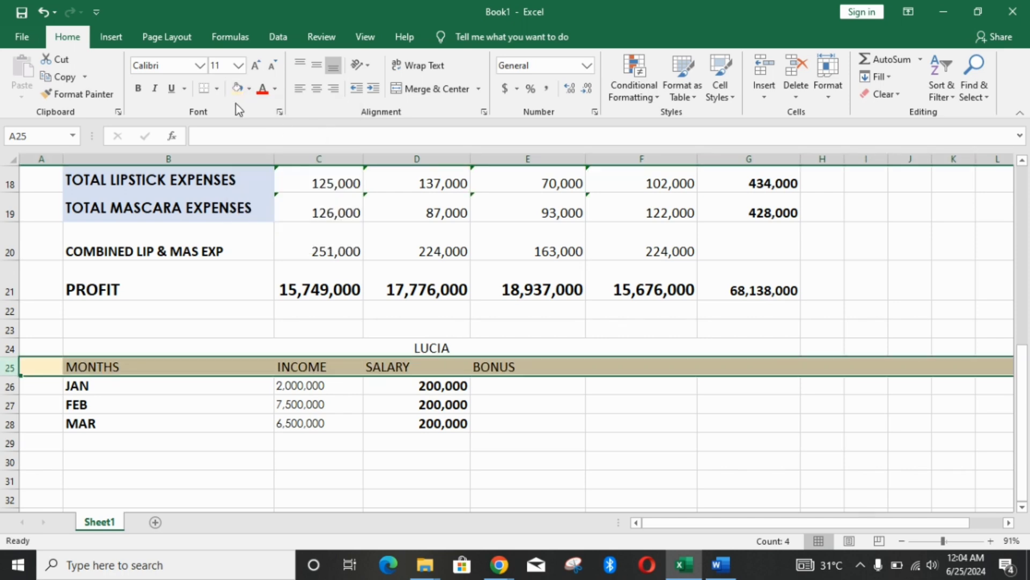
click(219, 90)
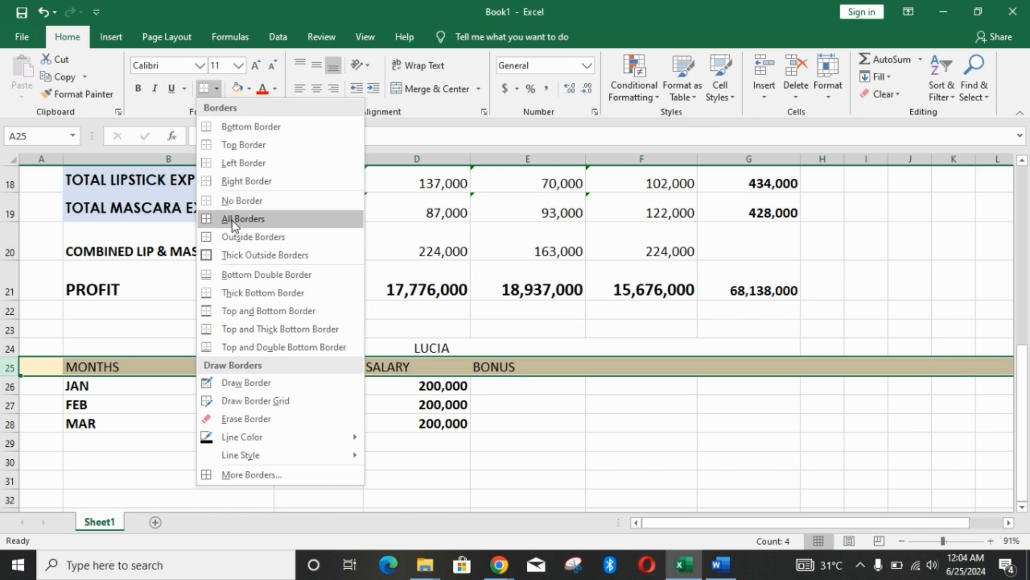
click(233, 220)
click(422, 406)
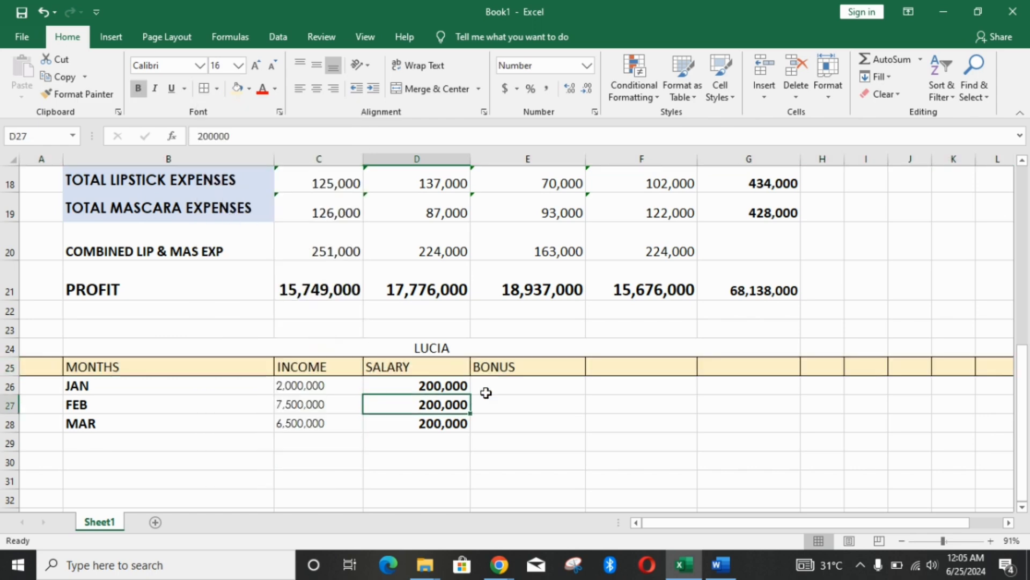
- Format the merged model-name title in row 24 with a light blue fill and bold text at font size 18
click(352, 346)
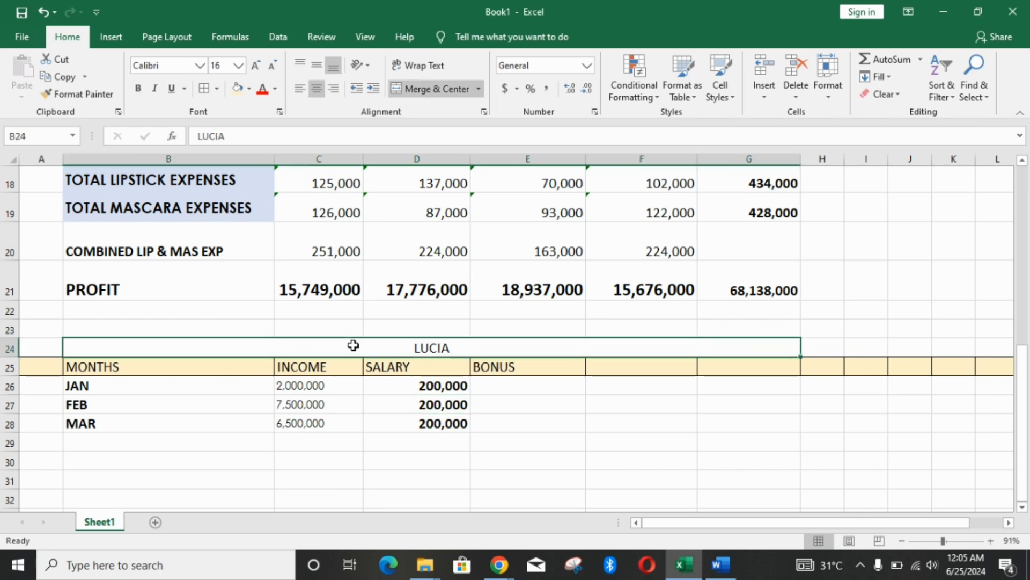
click(249, 88)
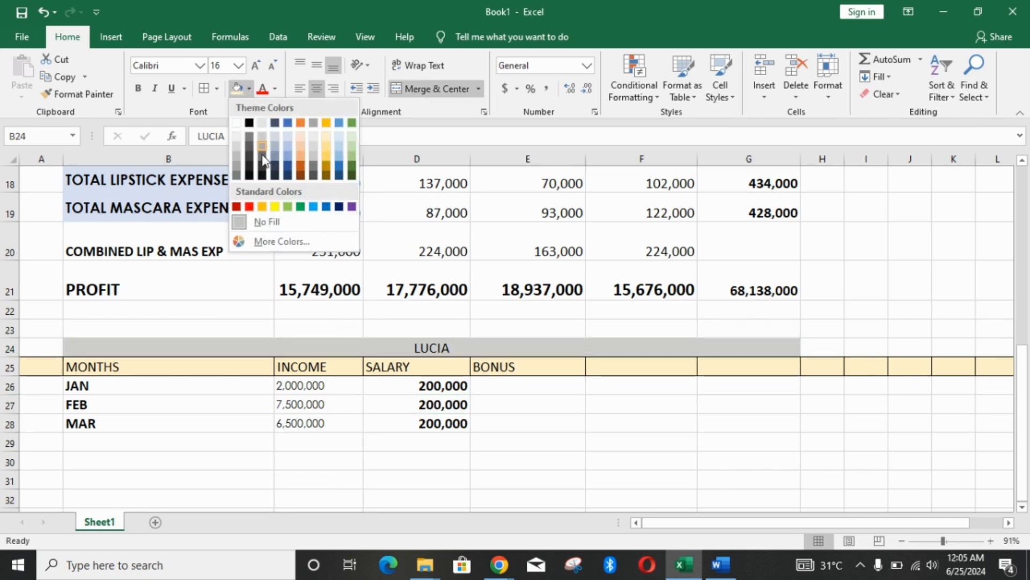
click(288, 141)
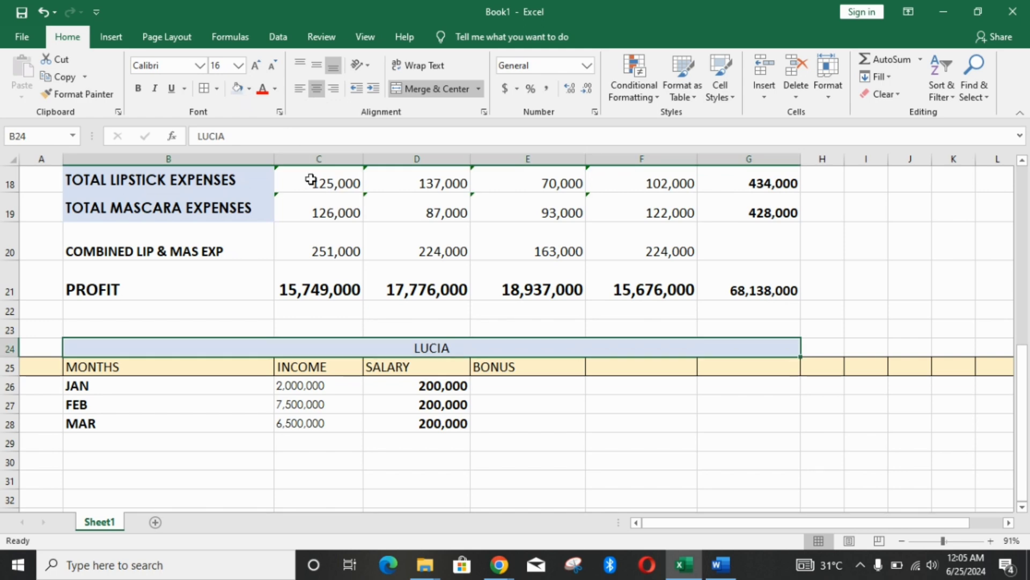
click(137, 92)
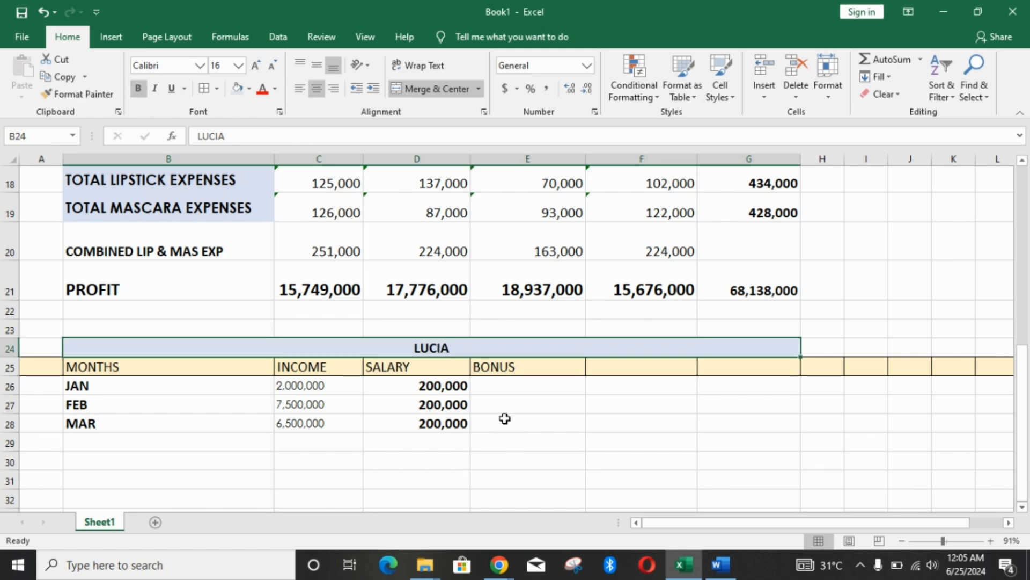
click(256, 68)
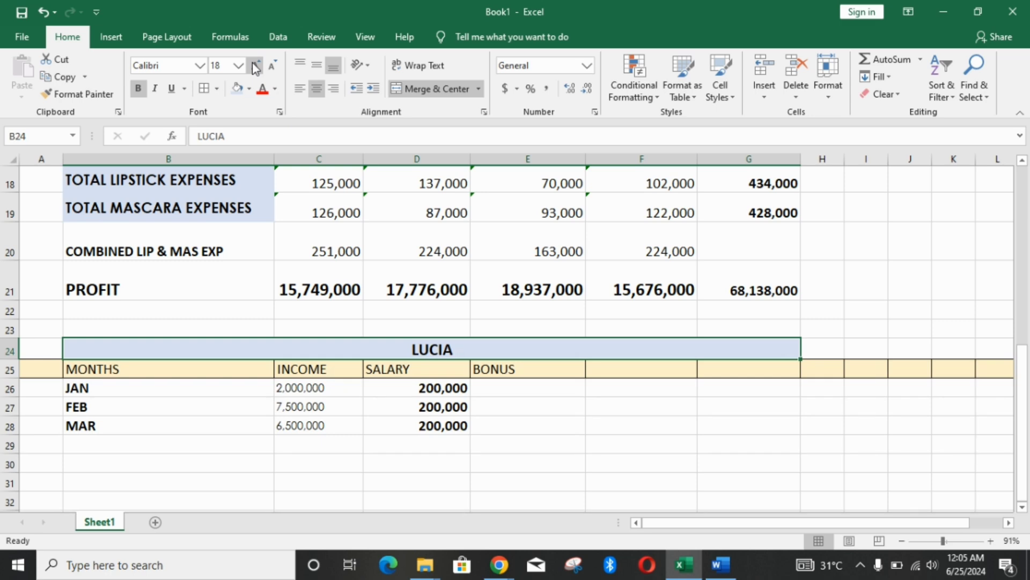
- Enter the January bonus formula =IF(C26>=5000000,1%*C26,0) in E26
click(514, 389)
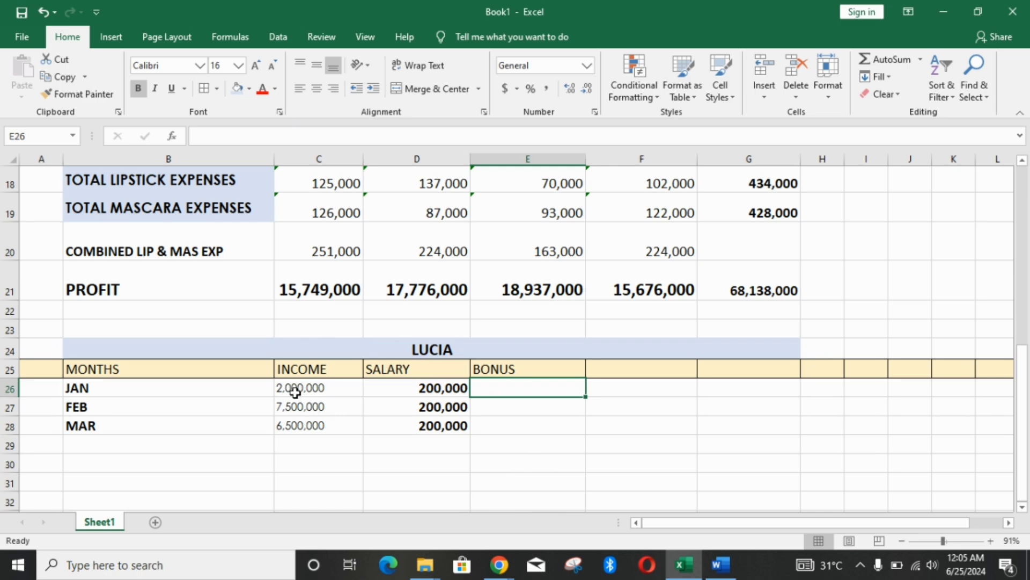
text(=)
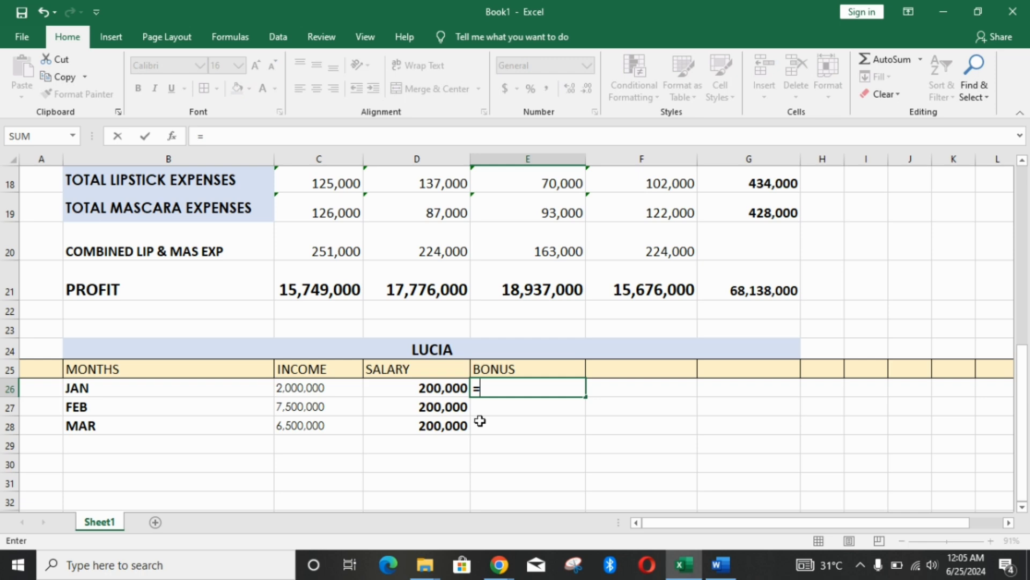
text(IF)
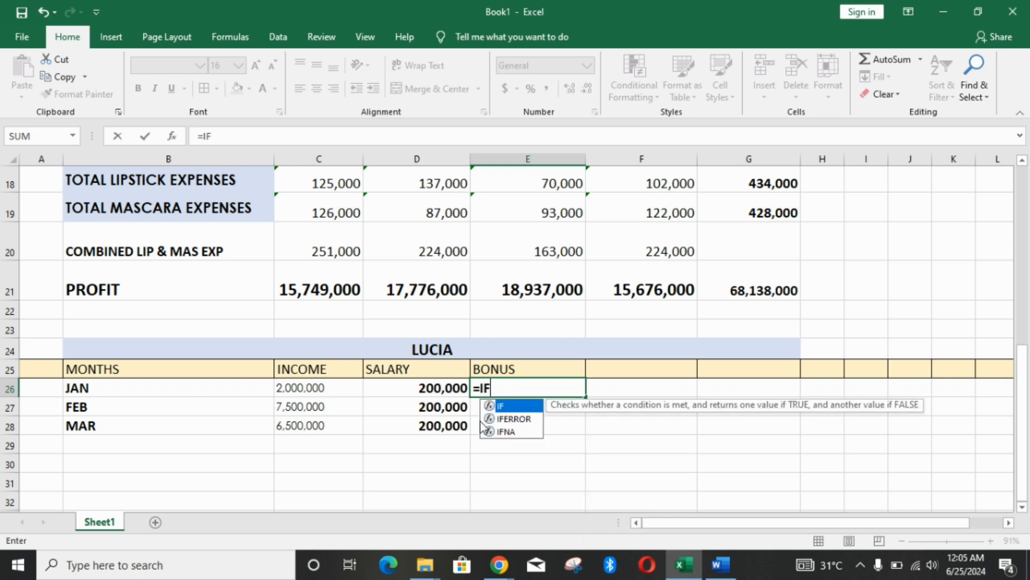
text(()
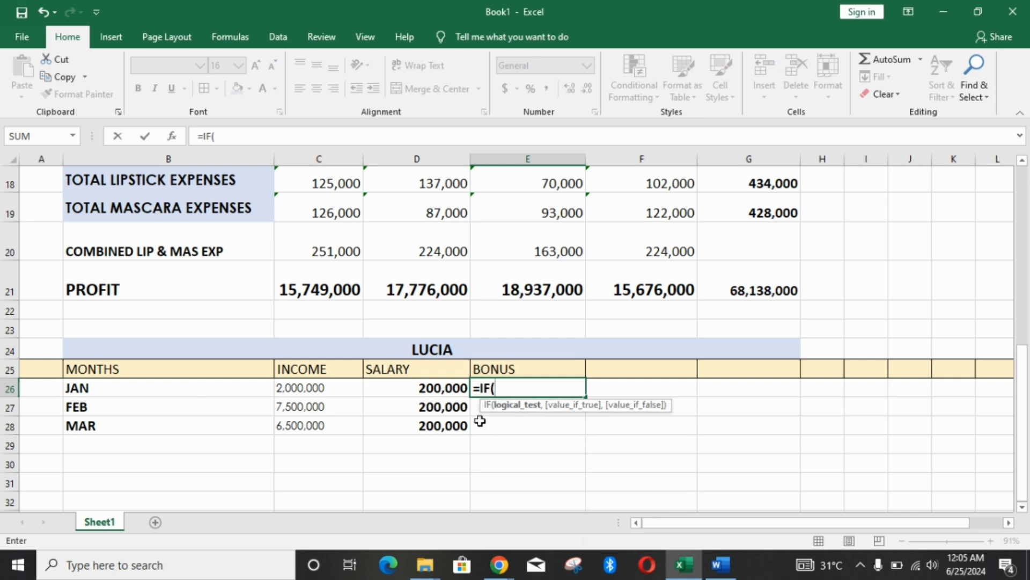
click(319, 388)
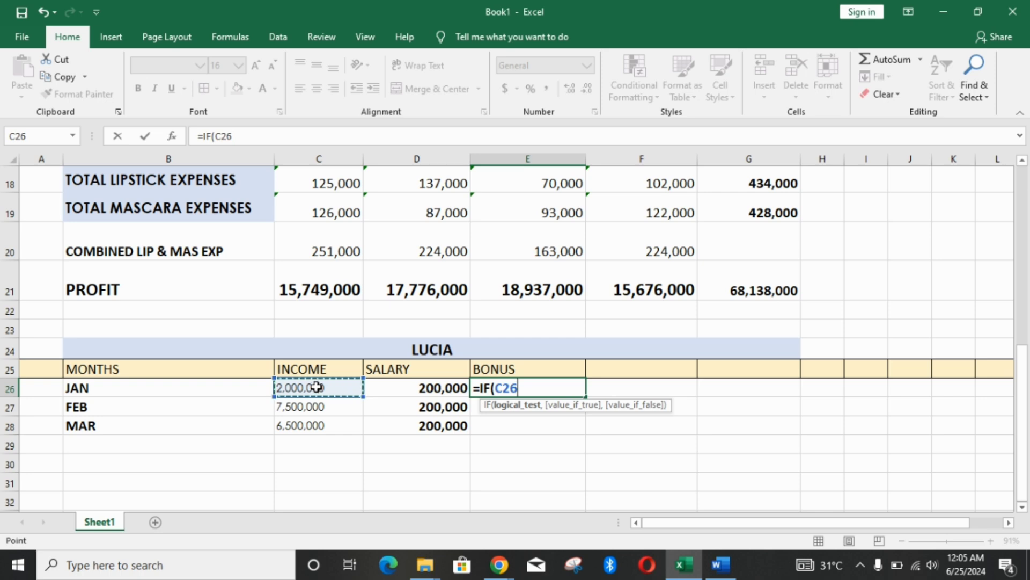
text(>=)
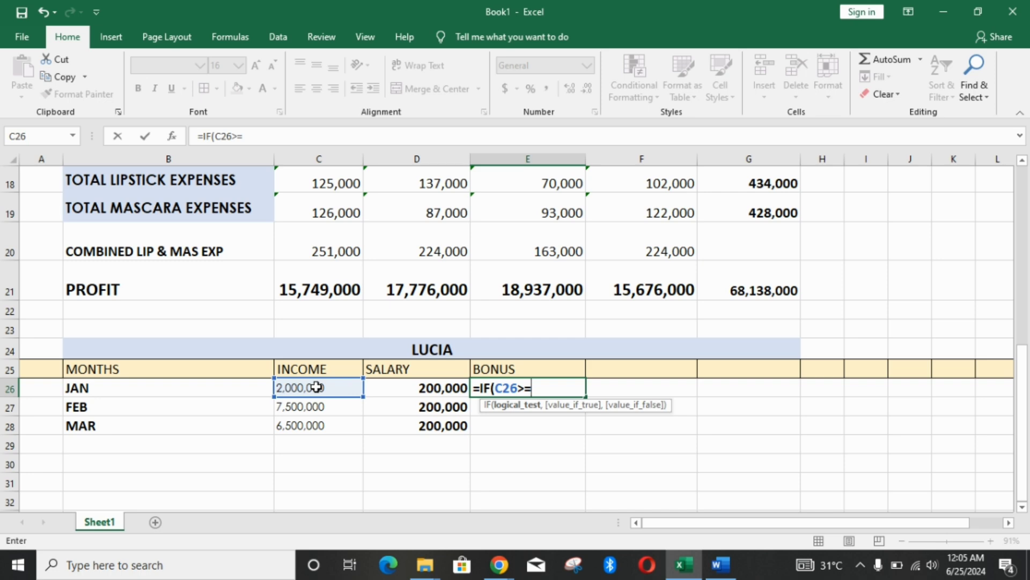
text(5000000)
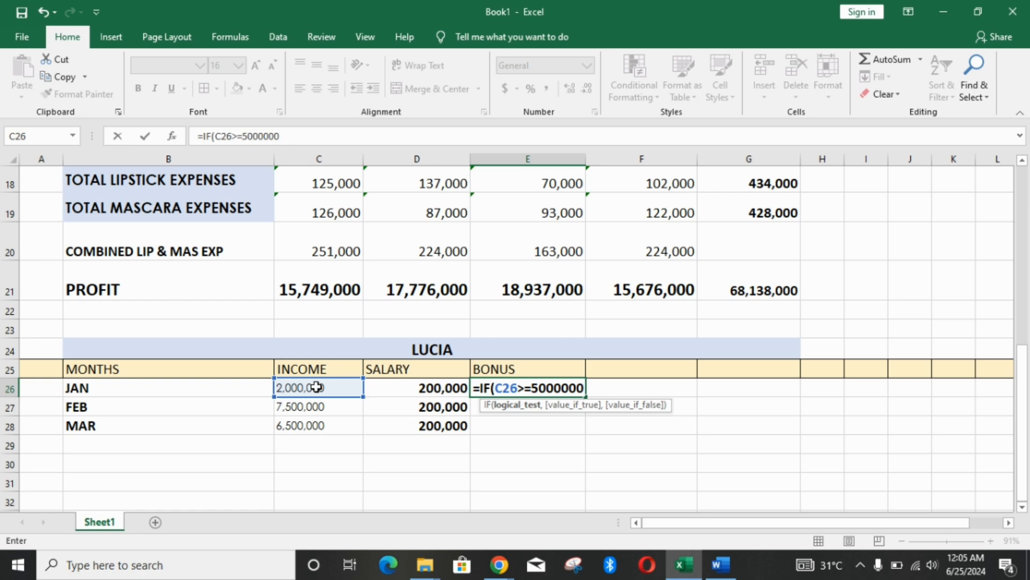
text(,)
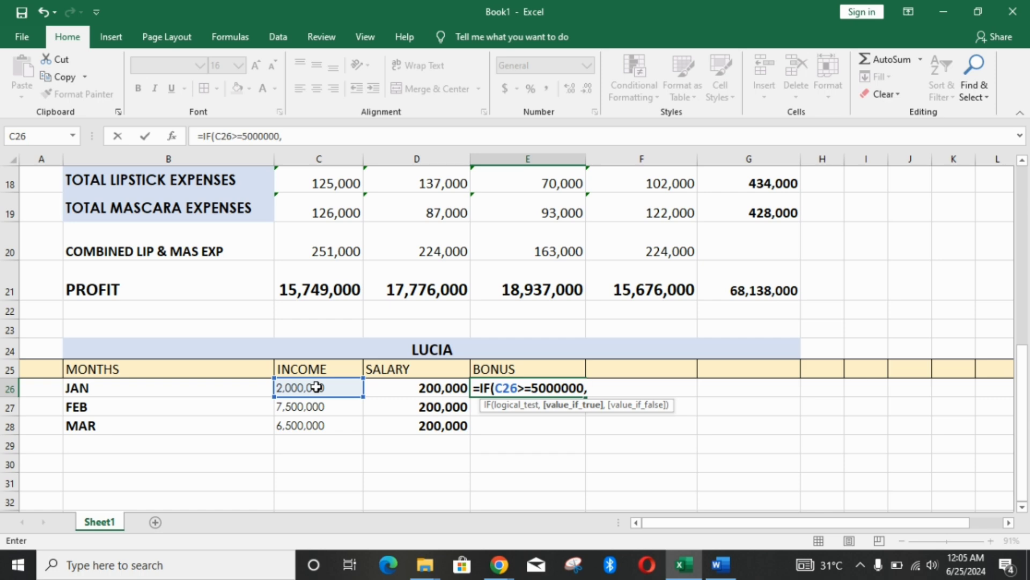
text(1%*C26)
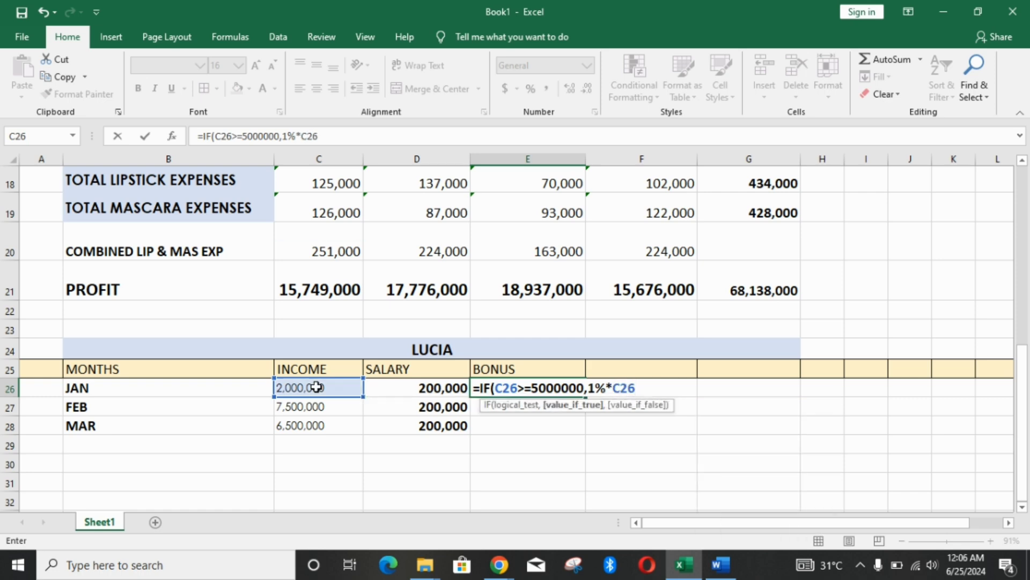
text(,)
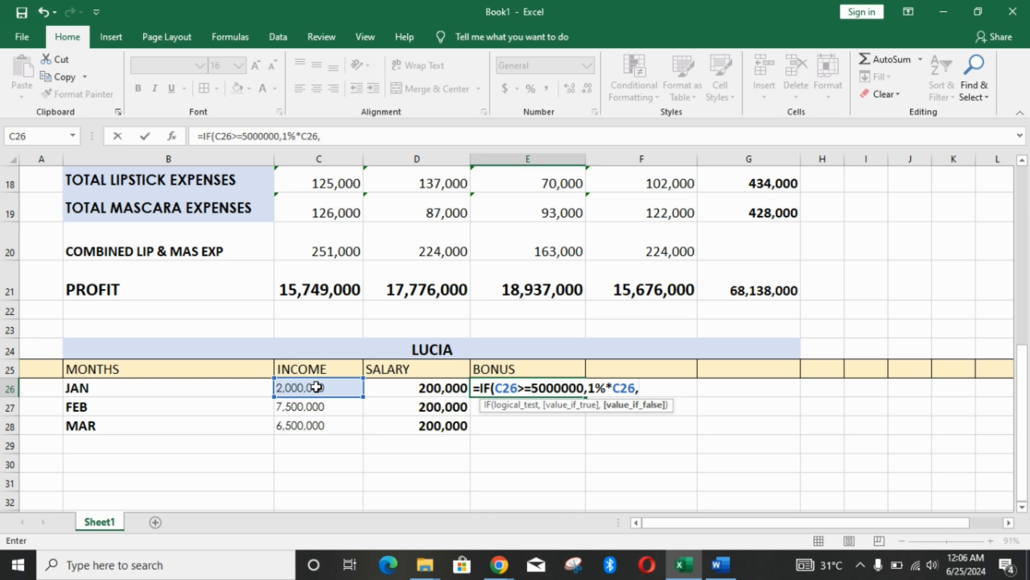
text(0))
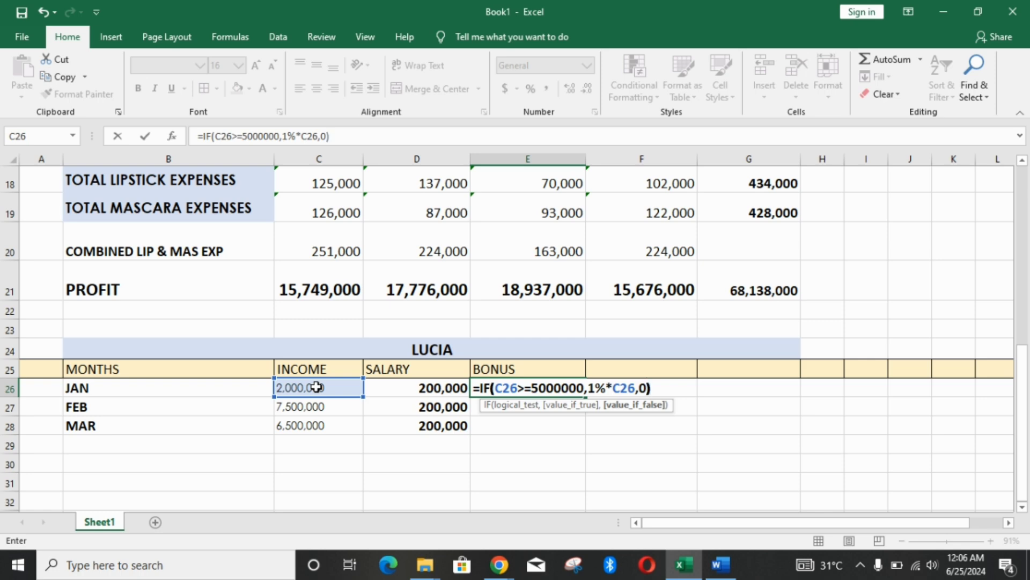
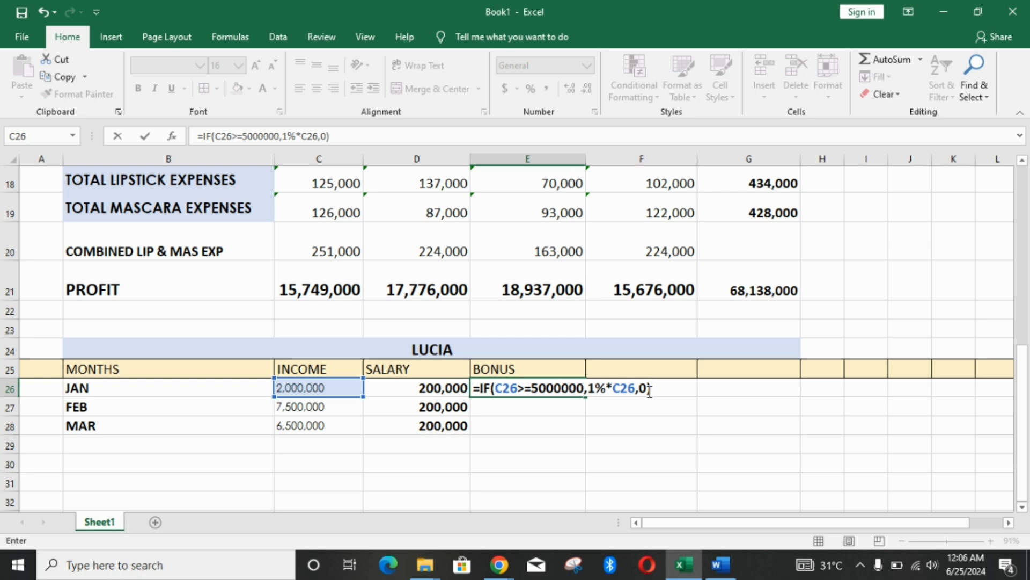
key(Return)
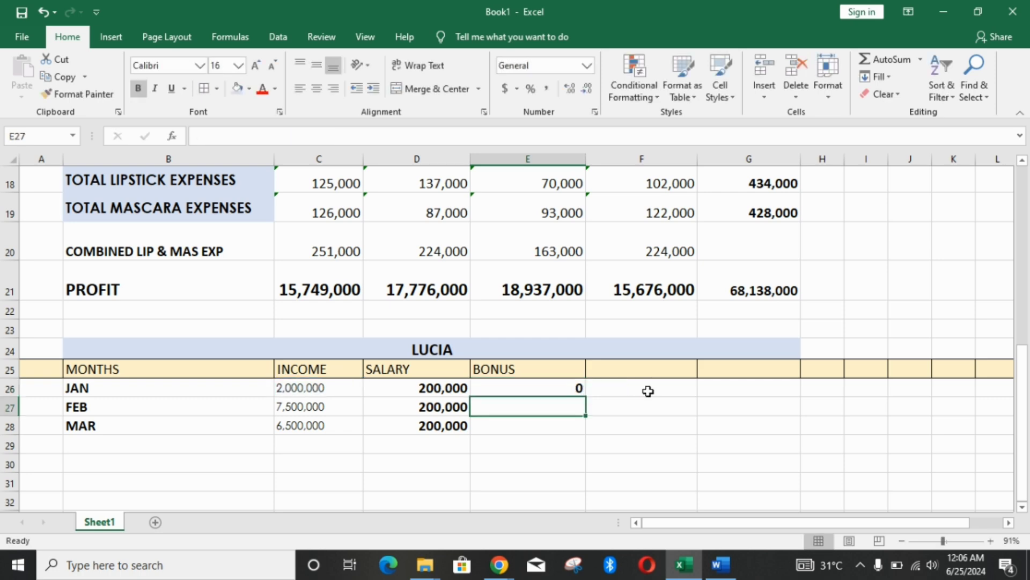
- Fill the bonus formula from E26 down to E28 for FEB and MAR
click(576, 385)
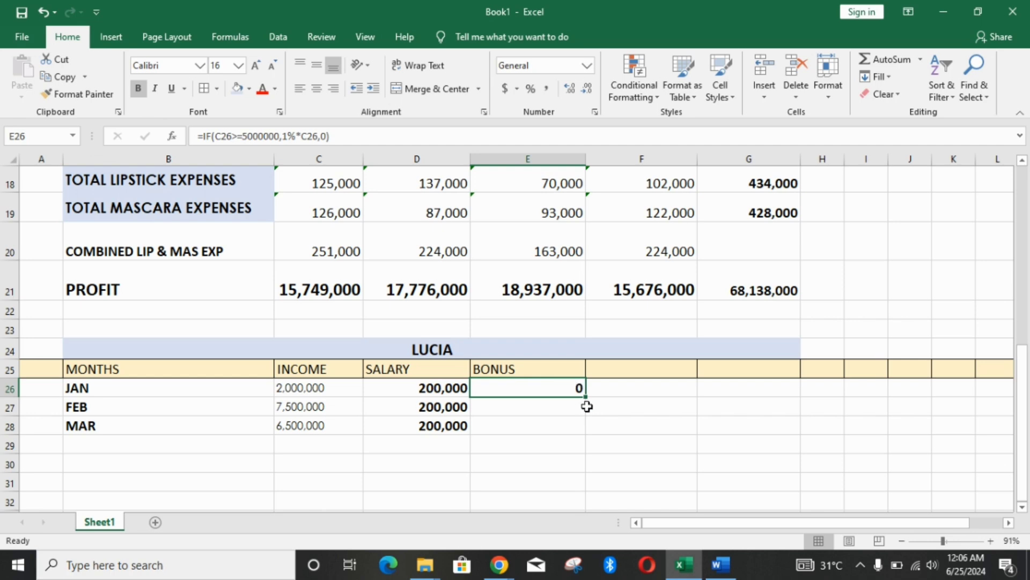
drag(587, 396, 588, 434)
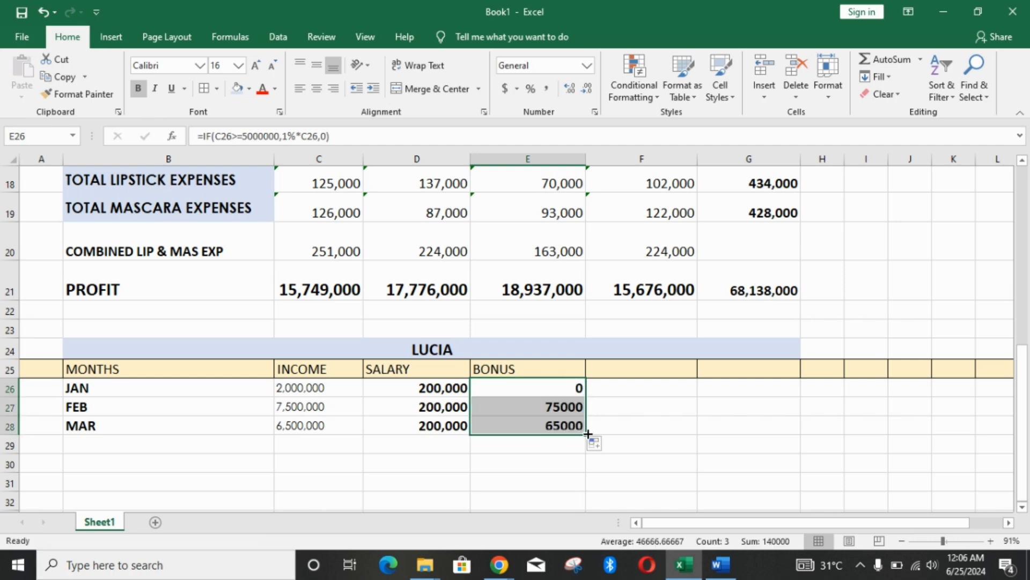
click(564, 448)
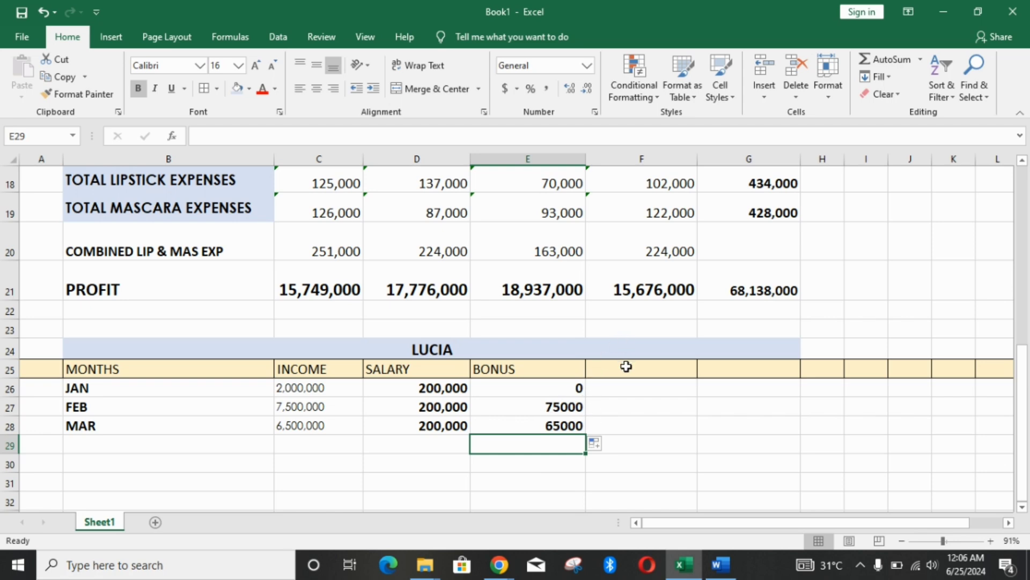
- Switch to the Word document to review requirement 11's bonus and PAYE tax rules, then return to the Excel workbook
click(720, 567)
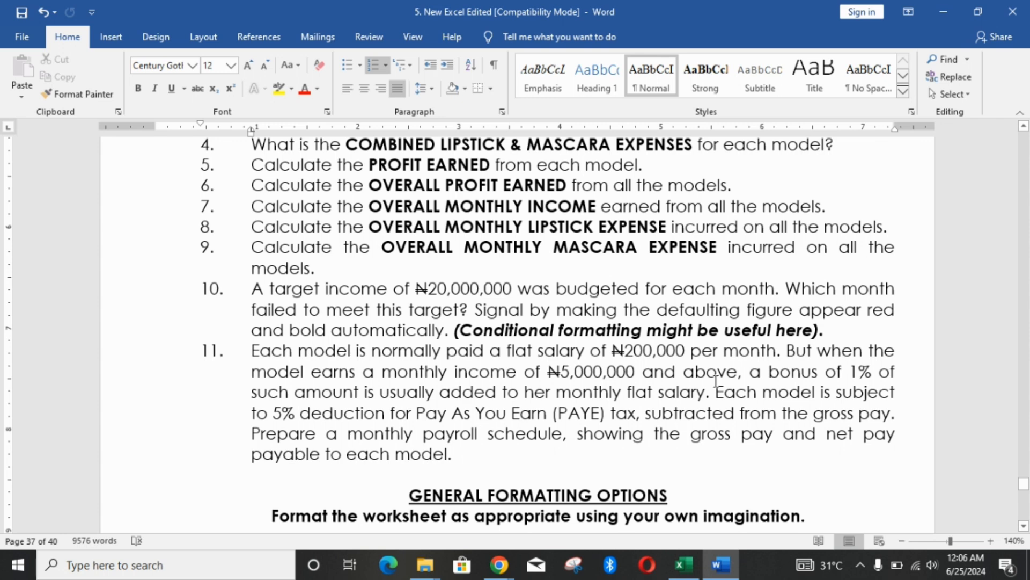
drag(716, 388, 717, 372)
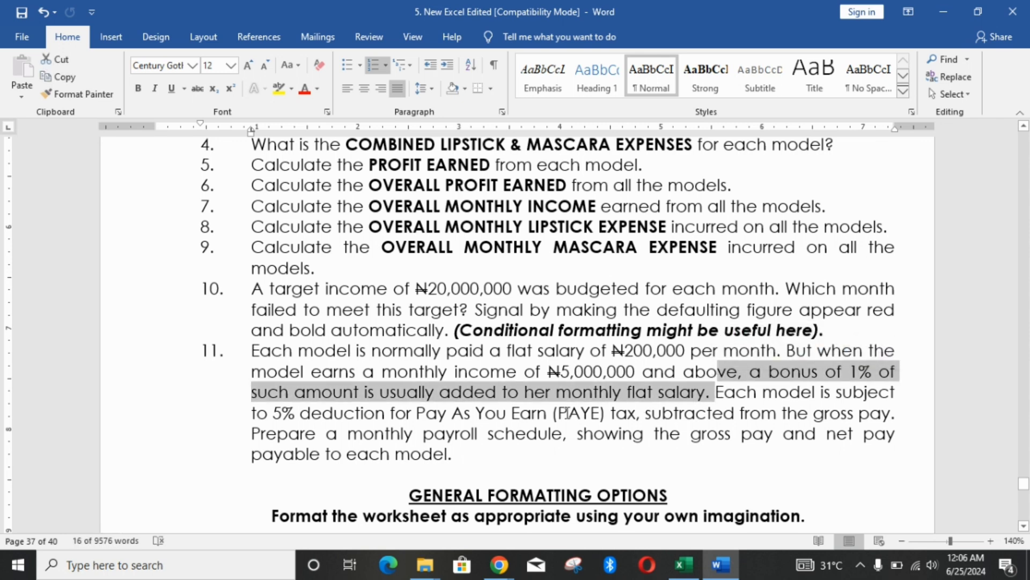
drag(417, 414, 639, 415)
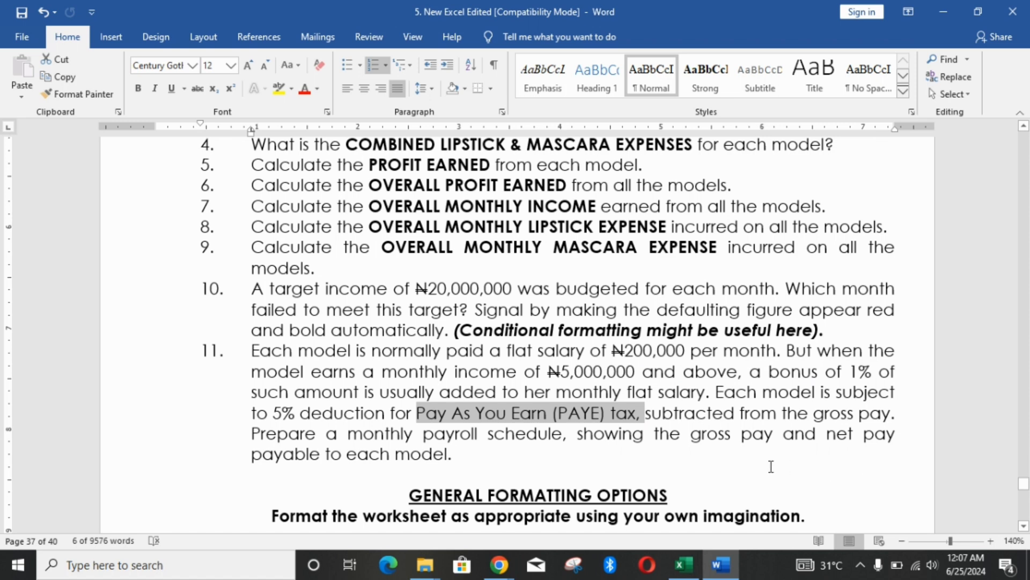
click(685, 567)
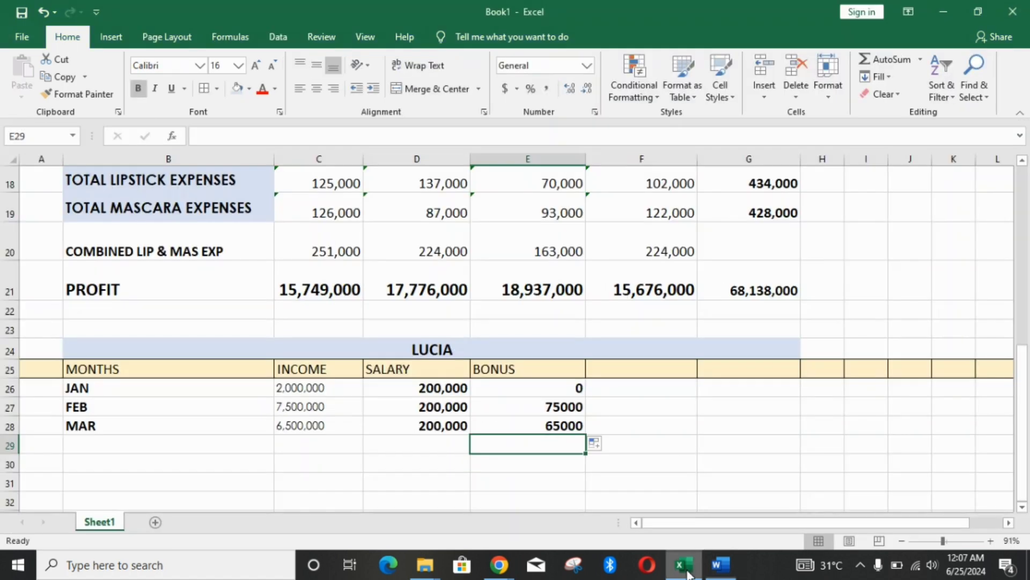
- Enter the column header GROSS PAY in F25, beside the BONUS header
click(622, 386)
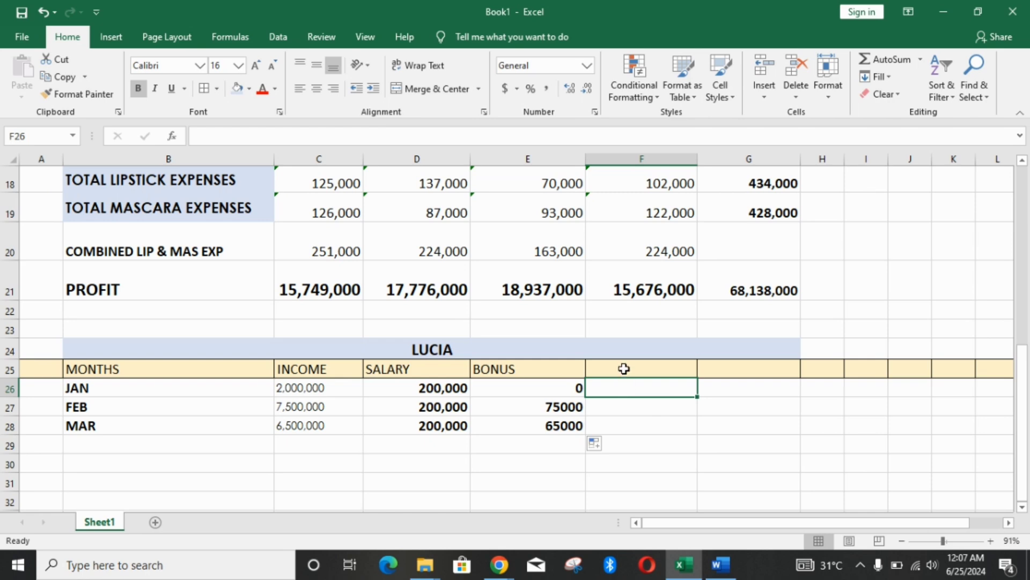
click(624, 369)
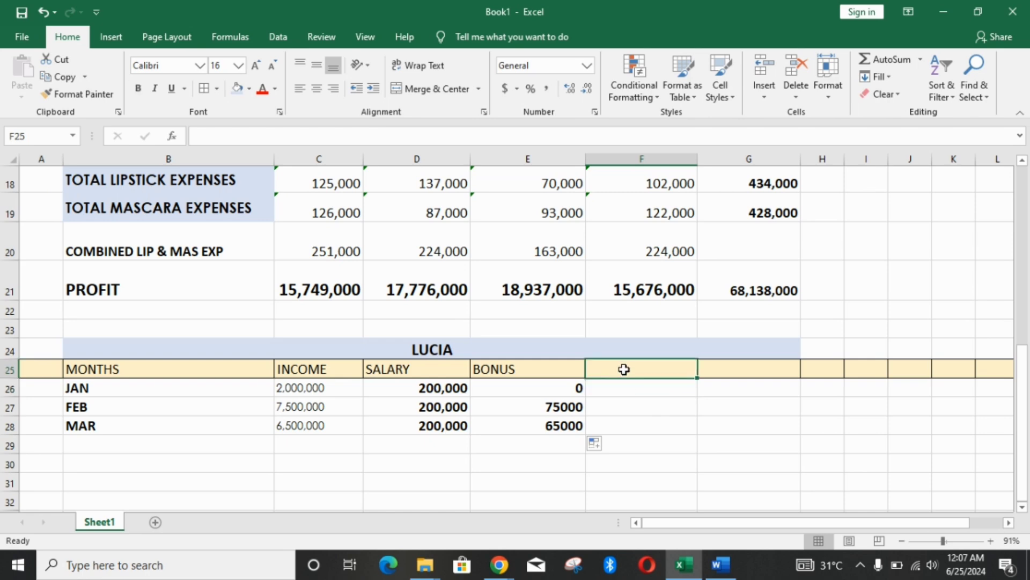
text(GR)
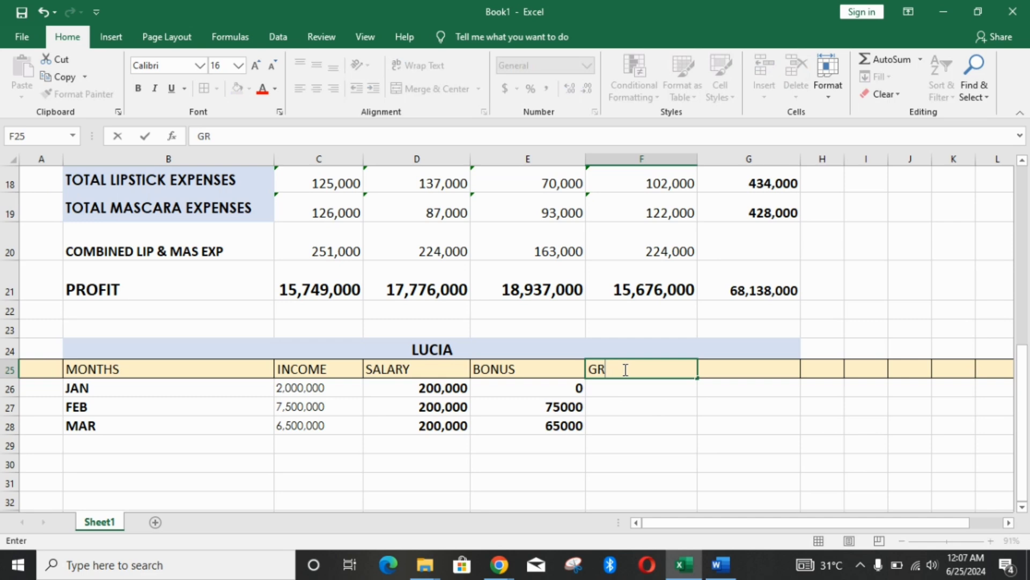
text(OSS PAY)
- Calculate January's gross pay in F26 with =D26+E26 and fill the formula down to F28
click(624, 391)
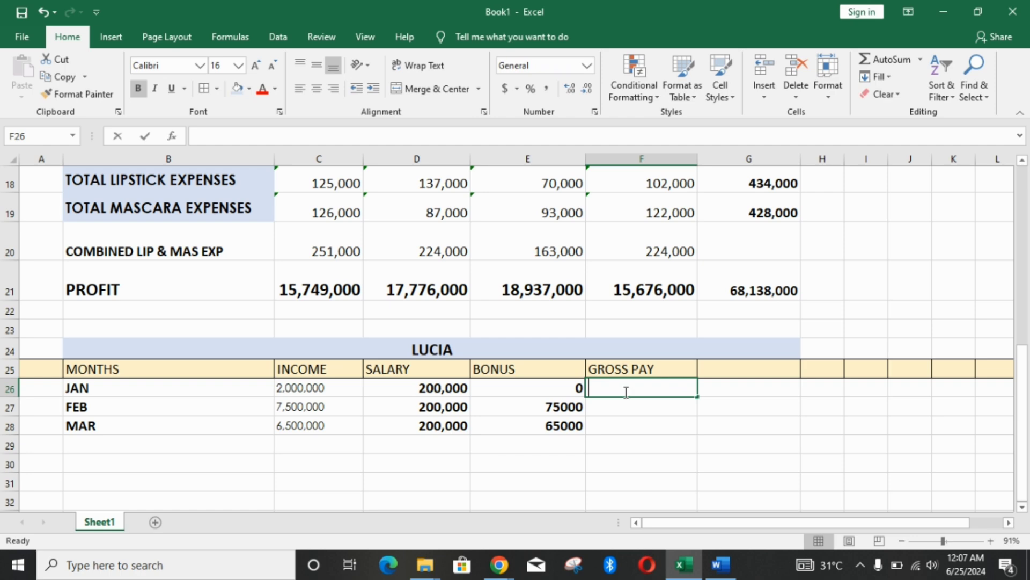
text(=)
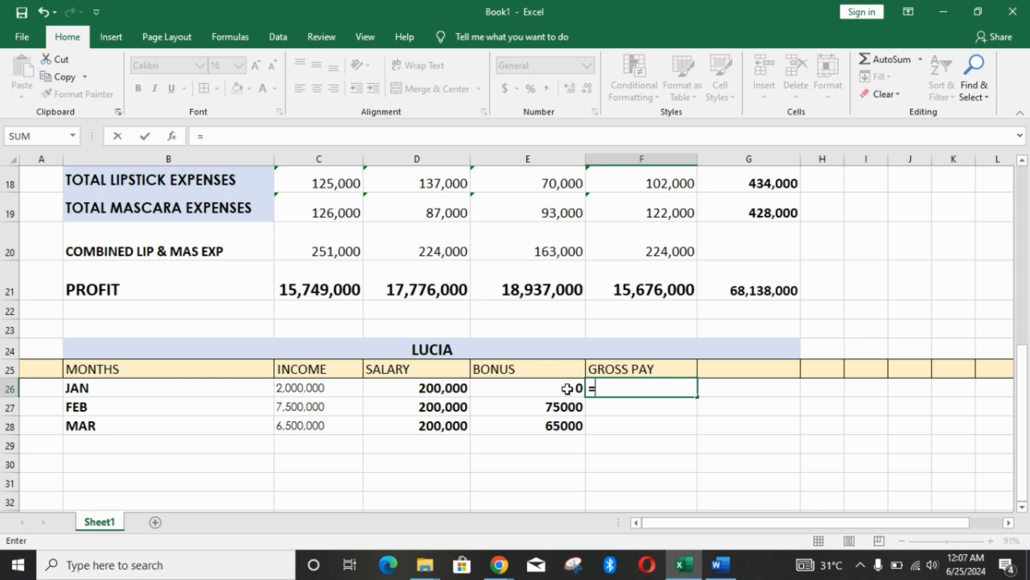
click(438, 387)
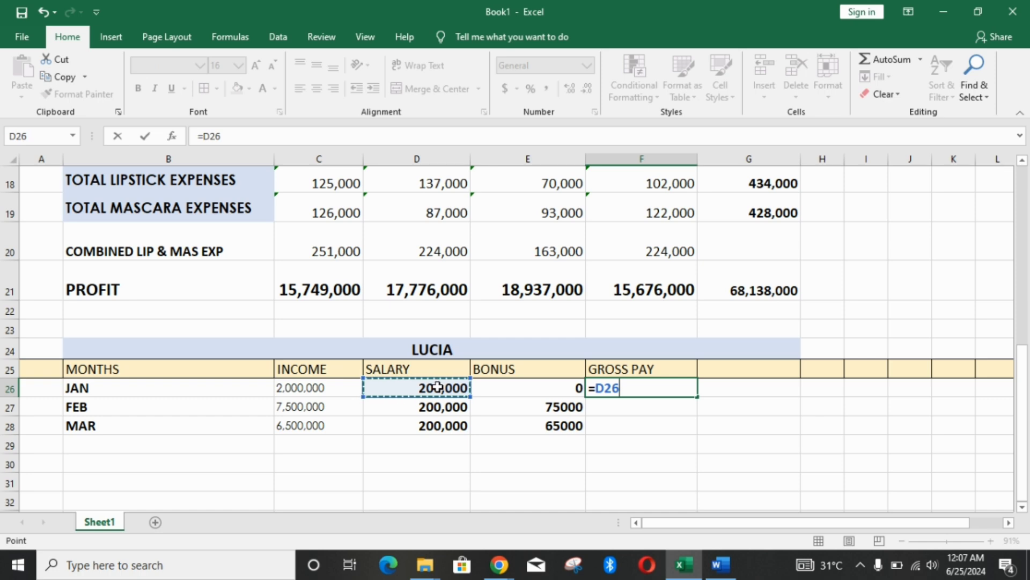
text(+)
click(504, 387)
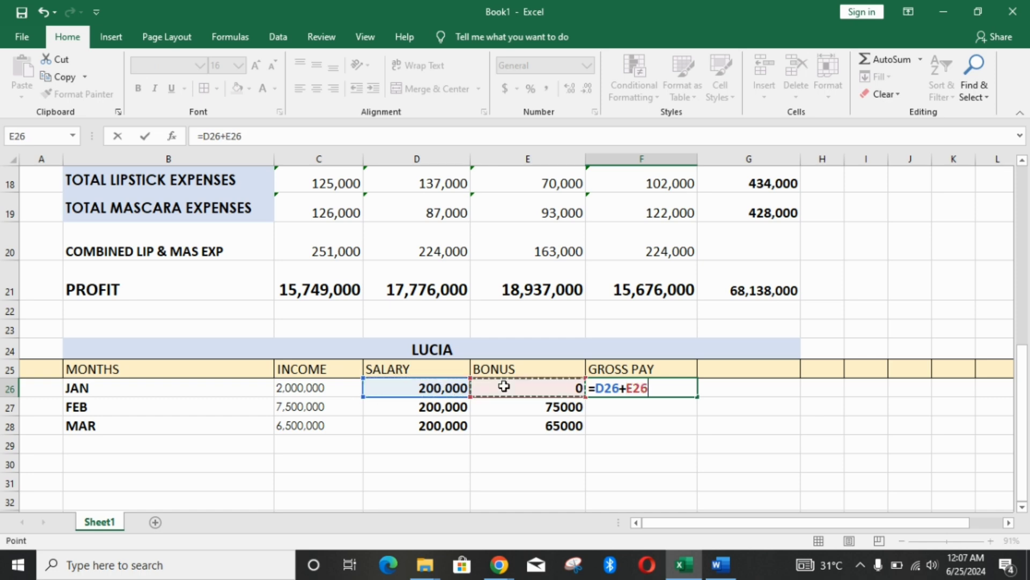
key(Return)
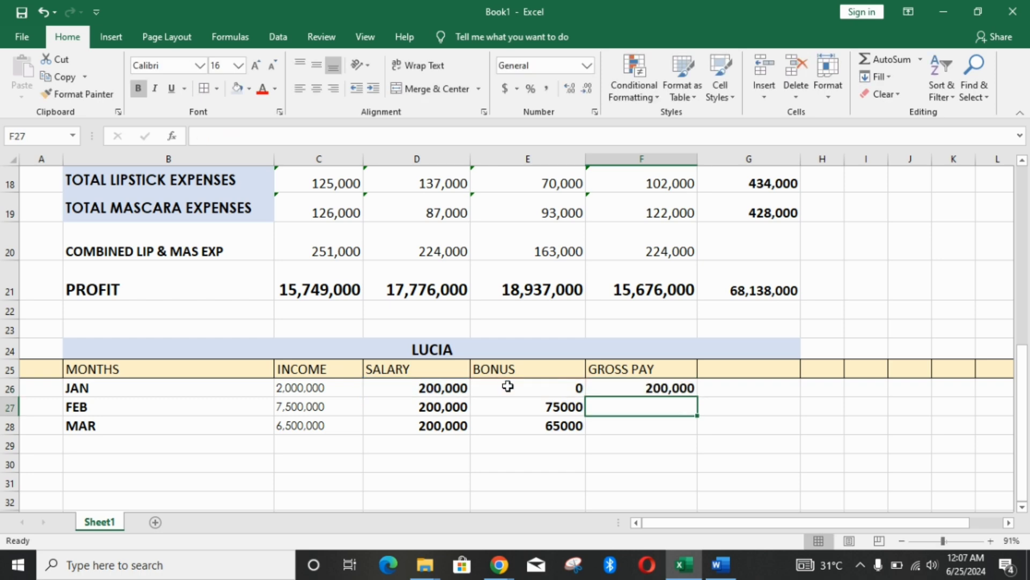
click(623, 384)
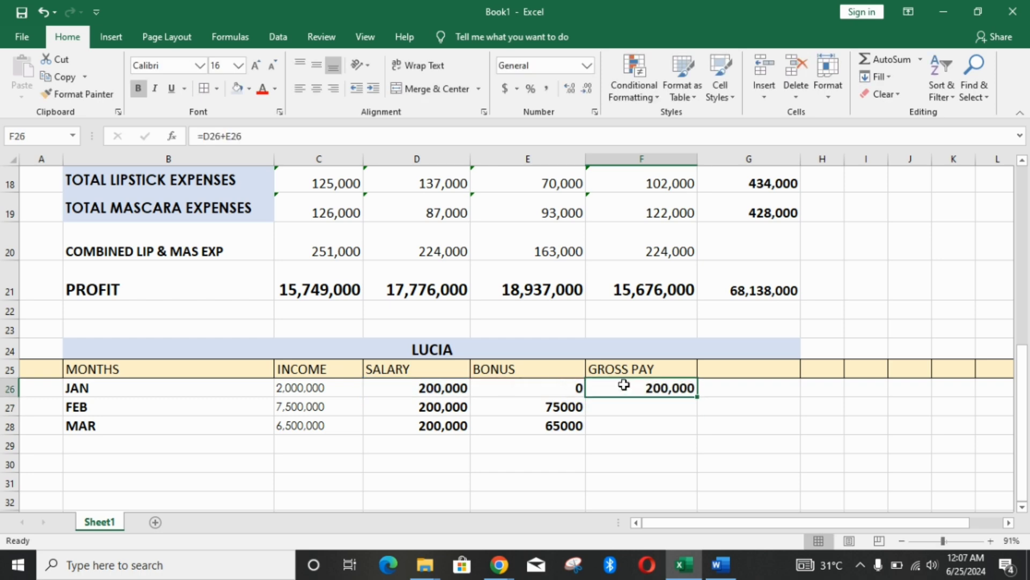
drag(697, 399, 697, 428)
- Enter the column header TAX in G25
click(708, 389)
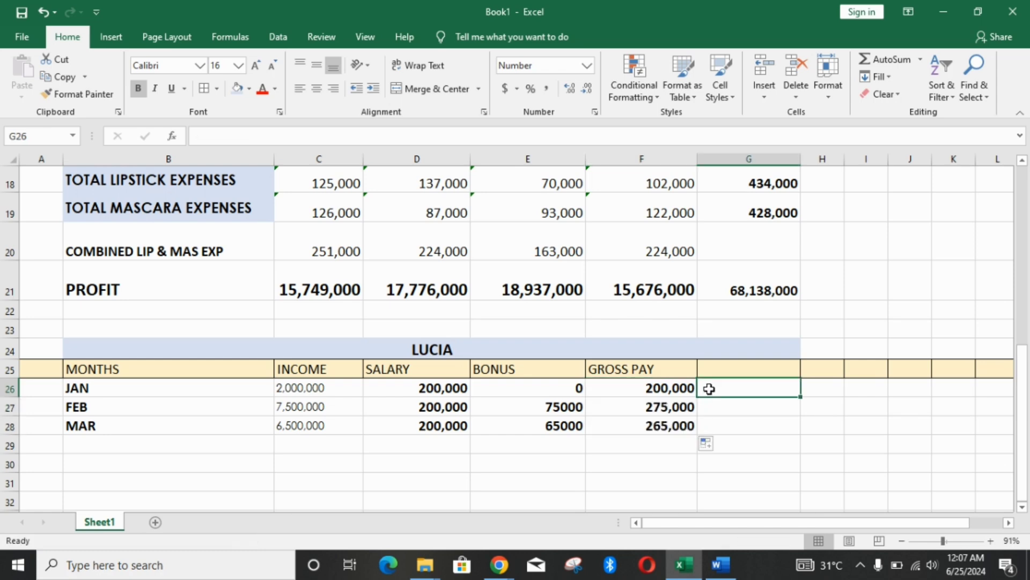
click(721, 368)
text(TAX)
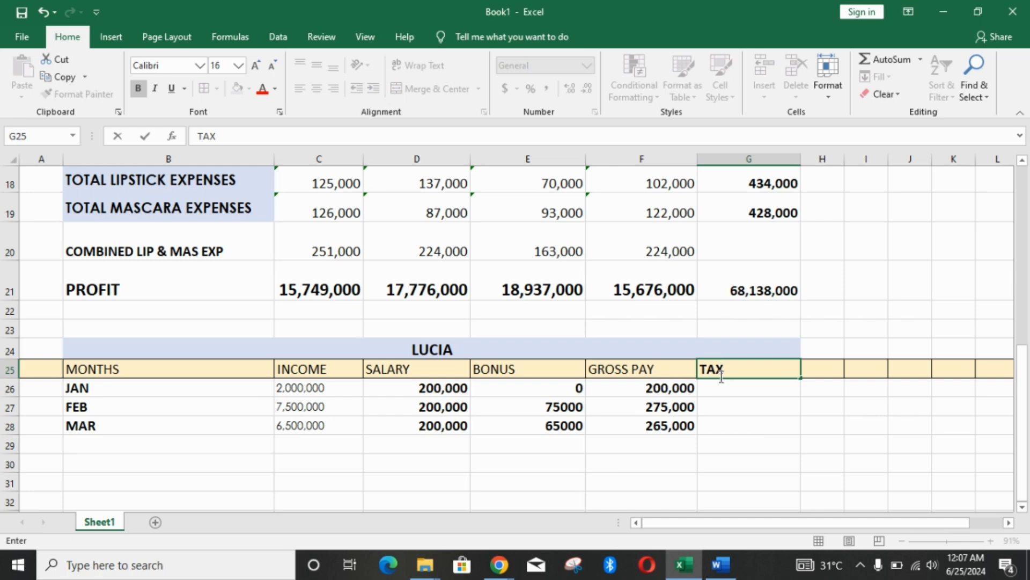
- Enter the January tax formula =5%*F26 in G26 and check the reference it uses
click(719, 387)
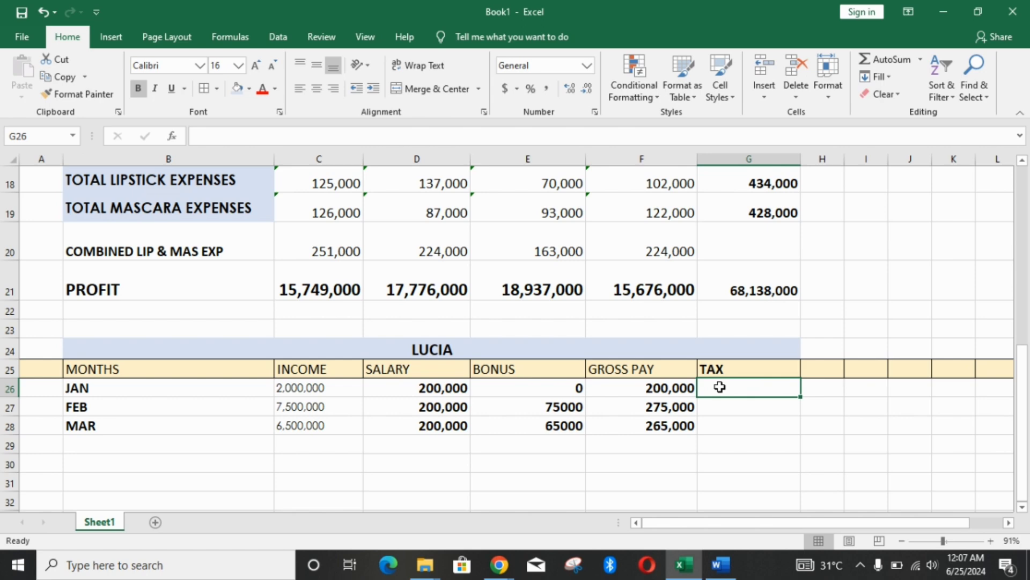
text(=5)
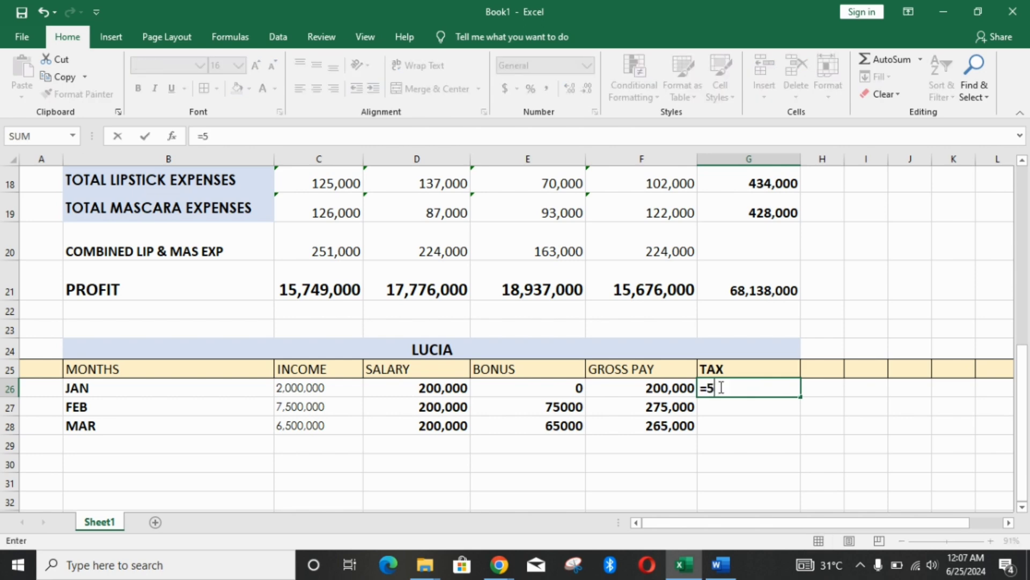
text(%*)
click(672, 389)
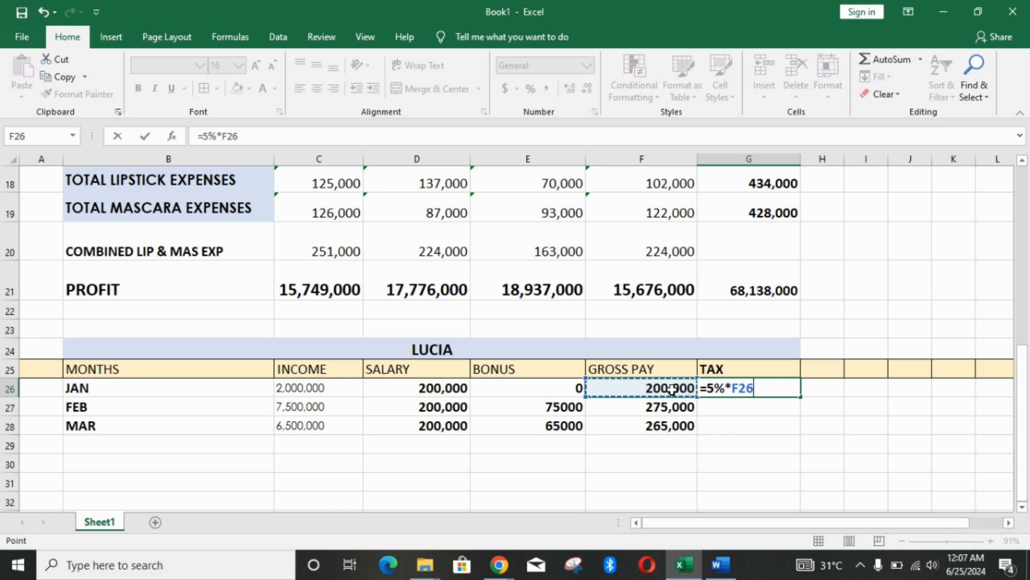
key(Return)
click(708, 388)
double_click(725, 387)
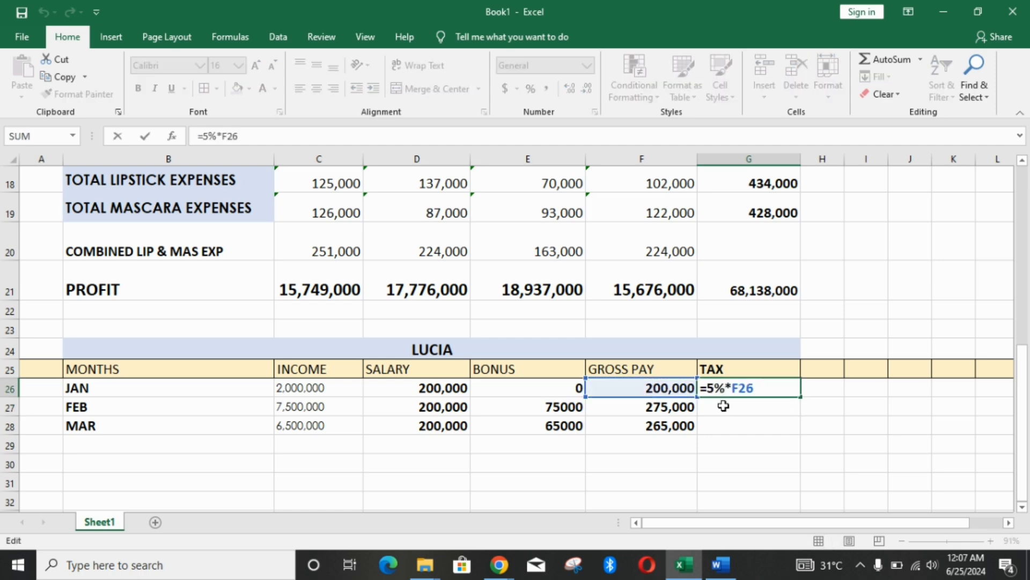
key(Return)
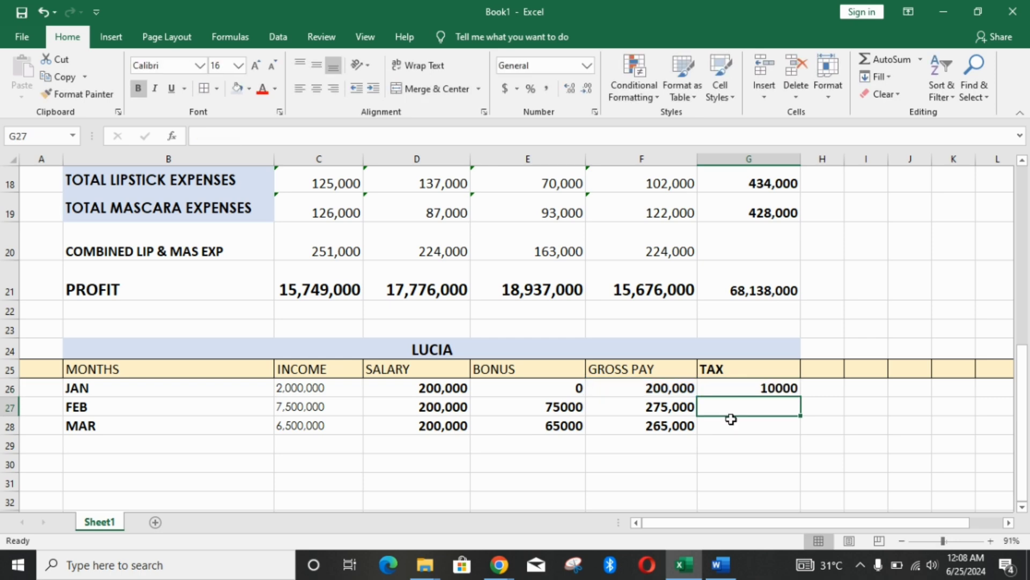
click(744, 428)
click(751, 393)
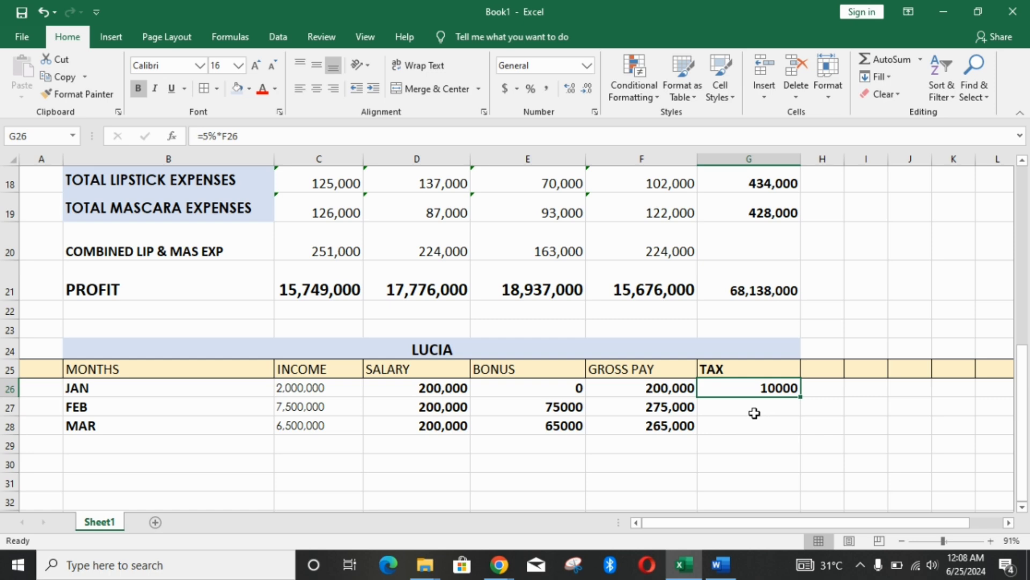
- Check requirement 11 in the Word document, return to Excel, and add a bold NET PAY header at font size 16 in H25
click(721, 567)
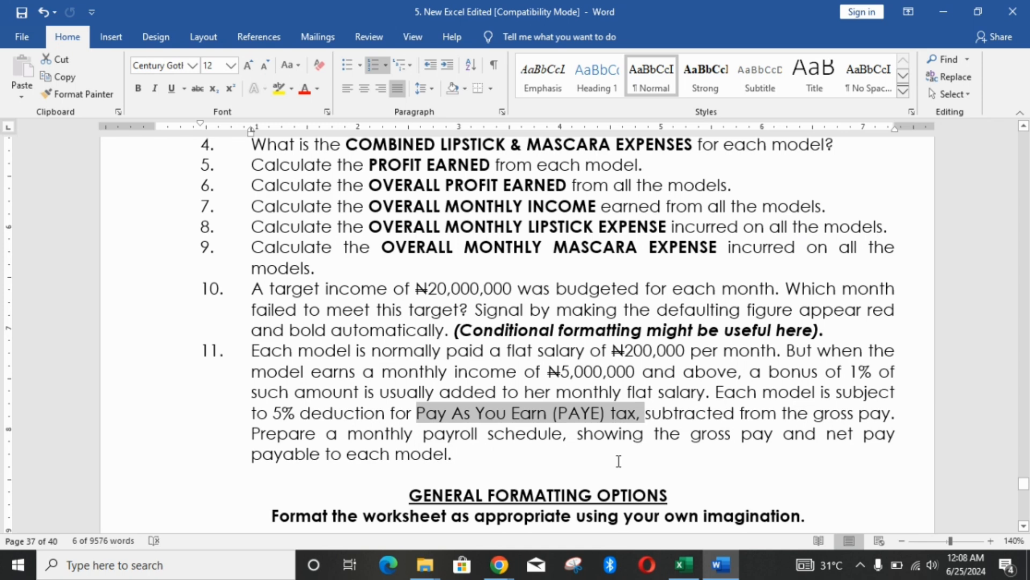
click(683, 565)
double_click(824, 368)
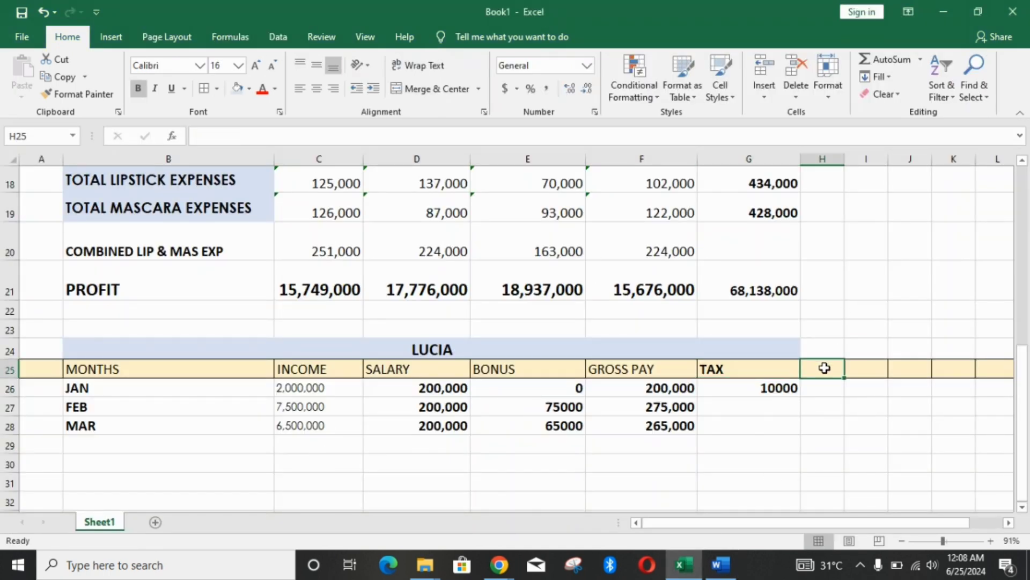
text(NEY)
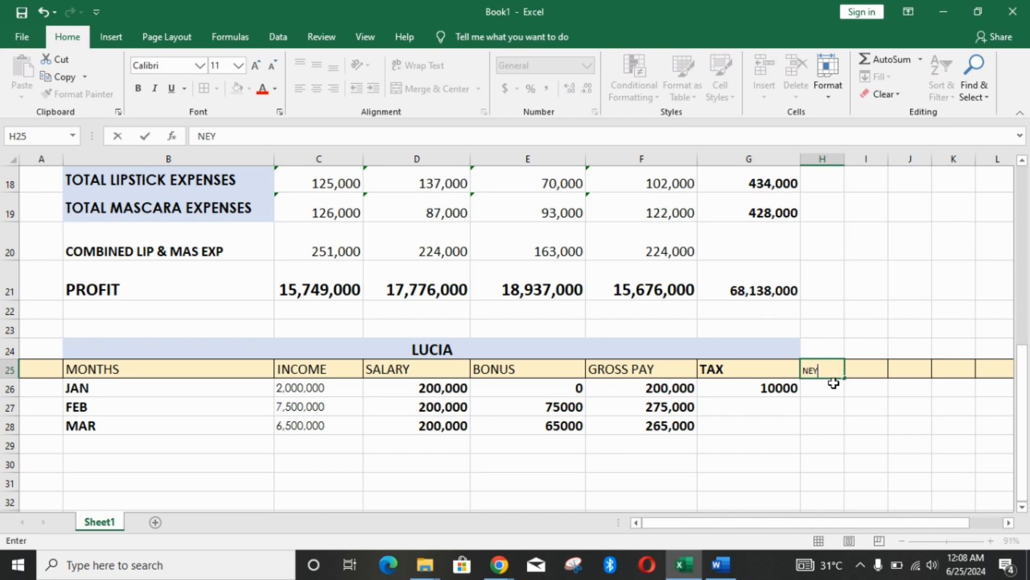
key(BackSpace)
click(255, 66)
click(255, 66)
click(255, 65)
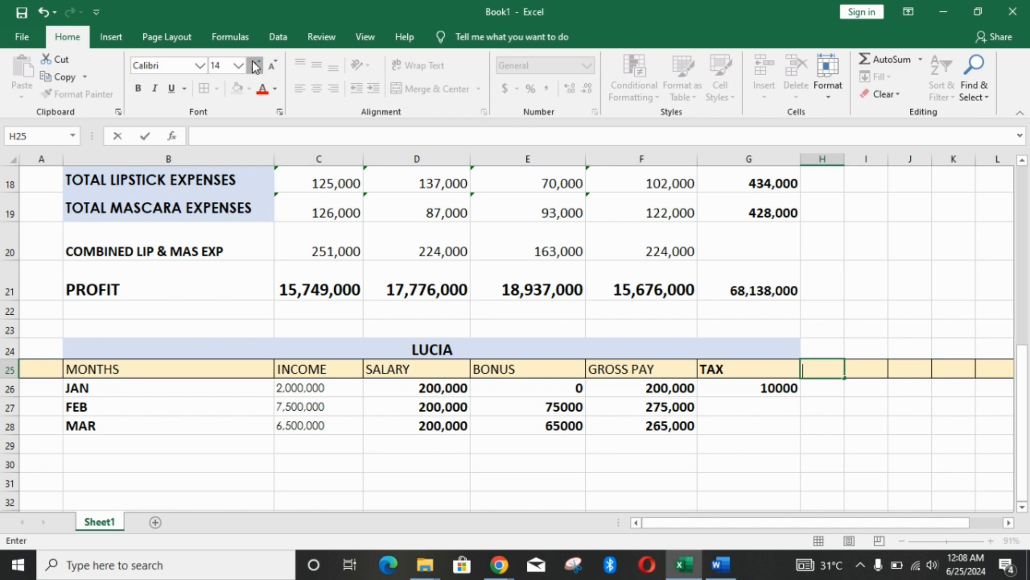
click(138, 88)
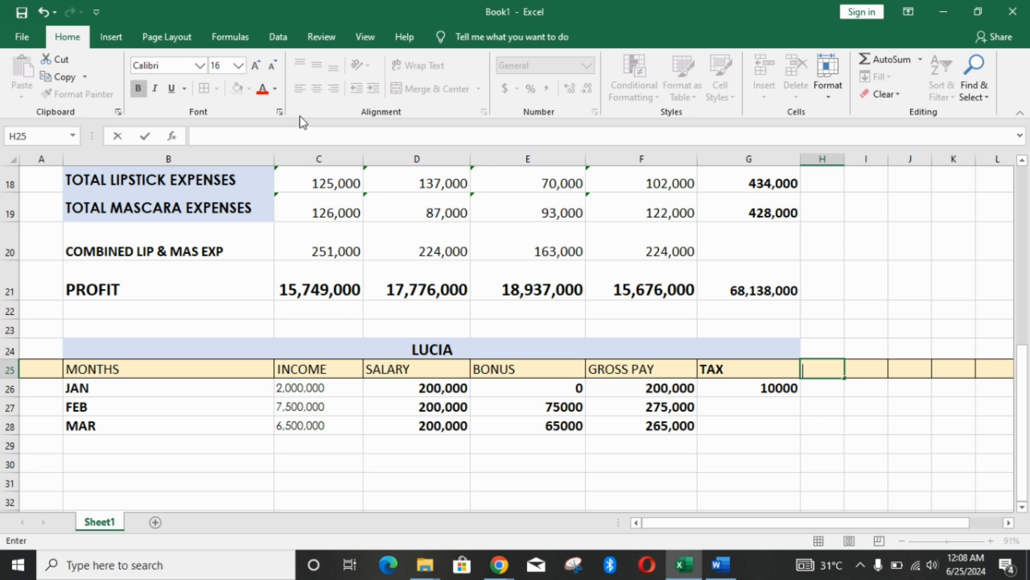
text(NET PAY)
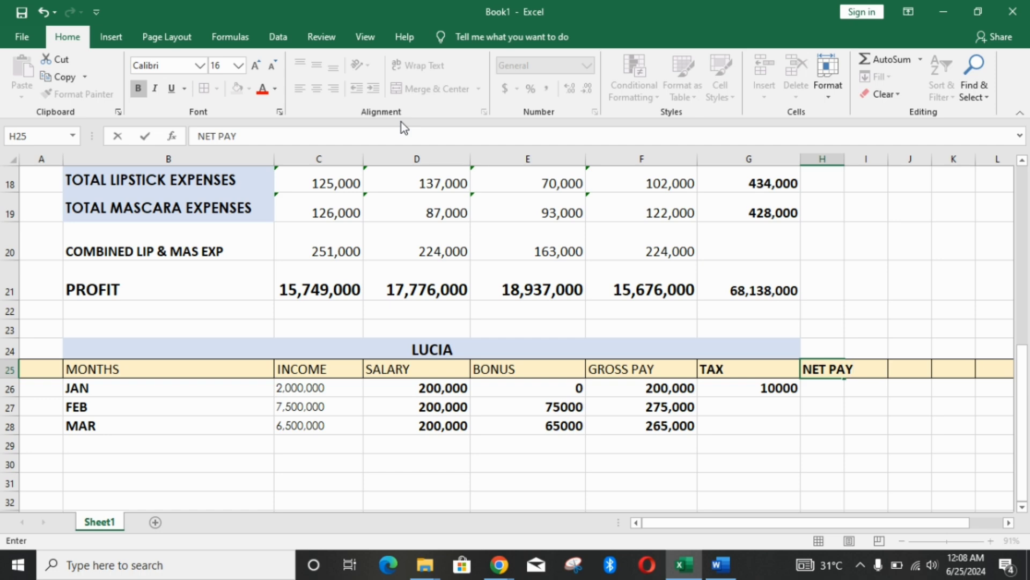
- Widen column H to fit its header and enter the January net pay formula =F26-G26 in H26
click(813, 388)
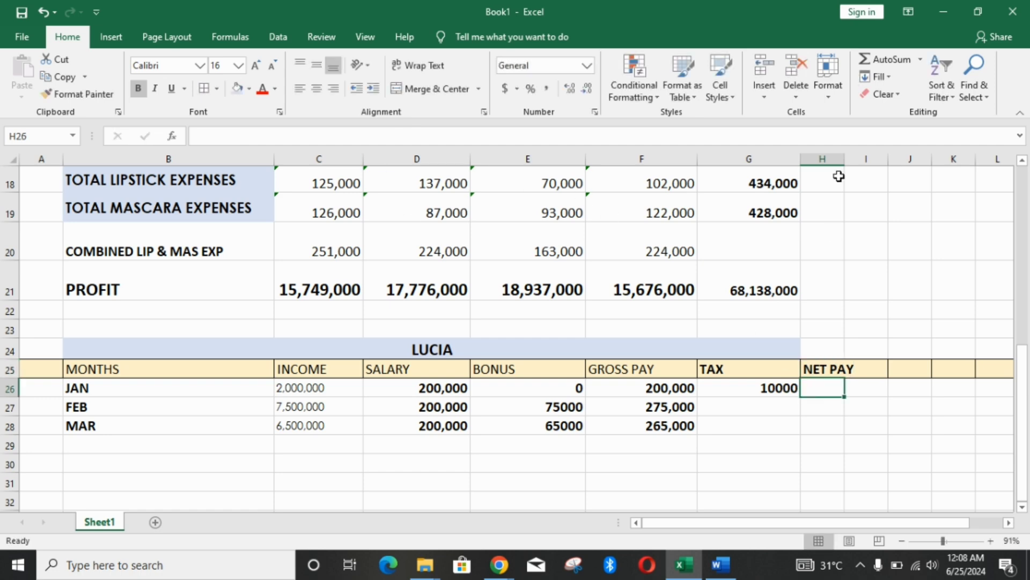
drag(847, 158, 869, 157)
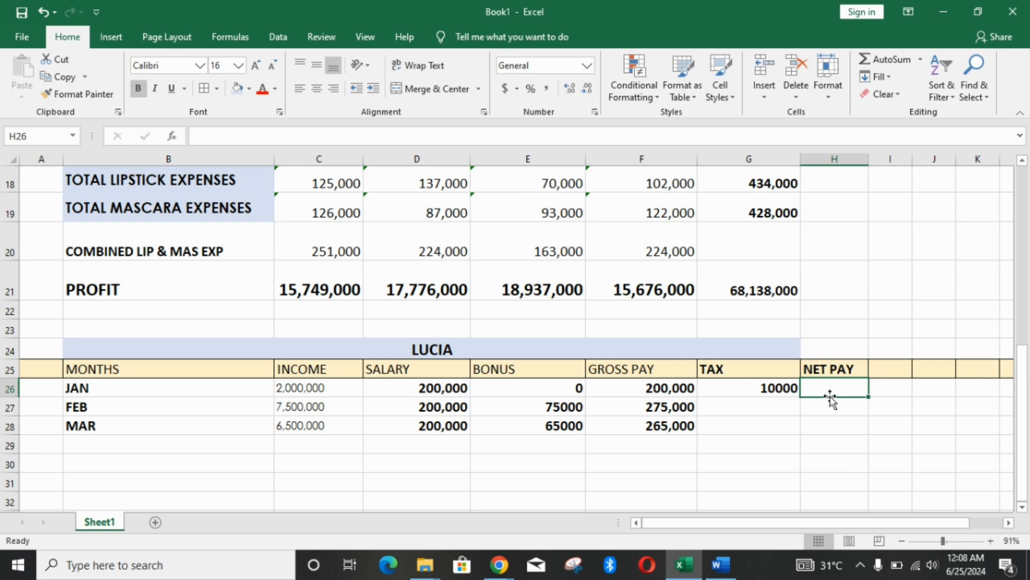
text(=)
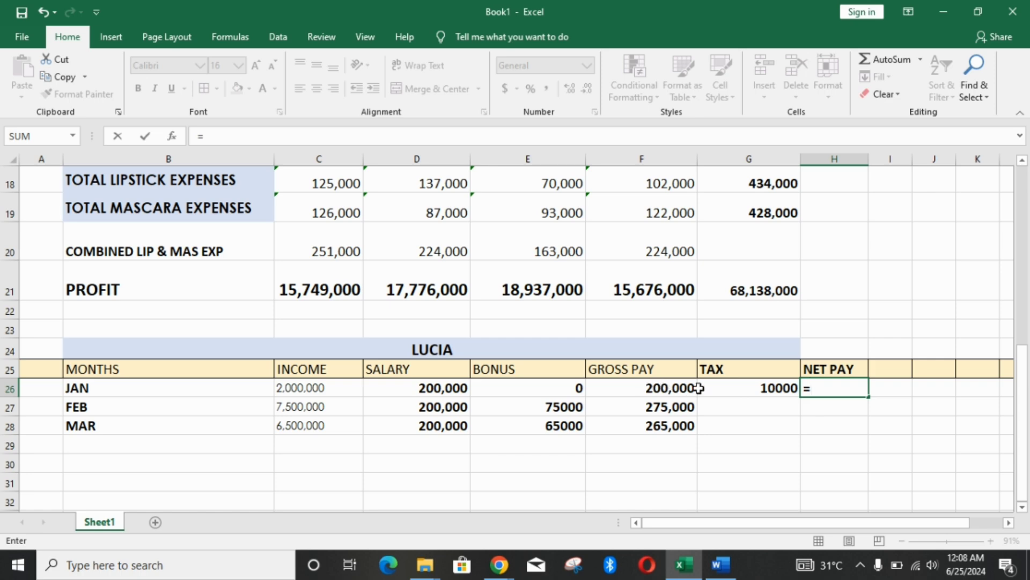
click(616, 388)
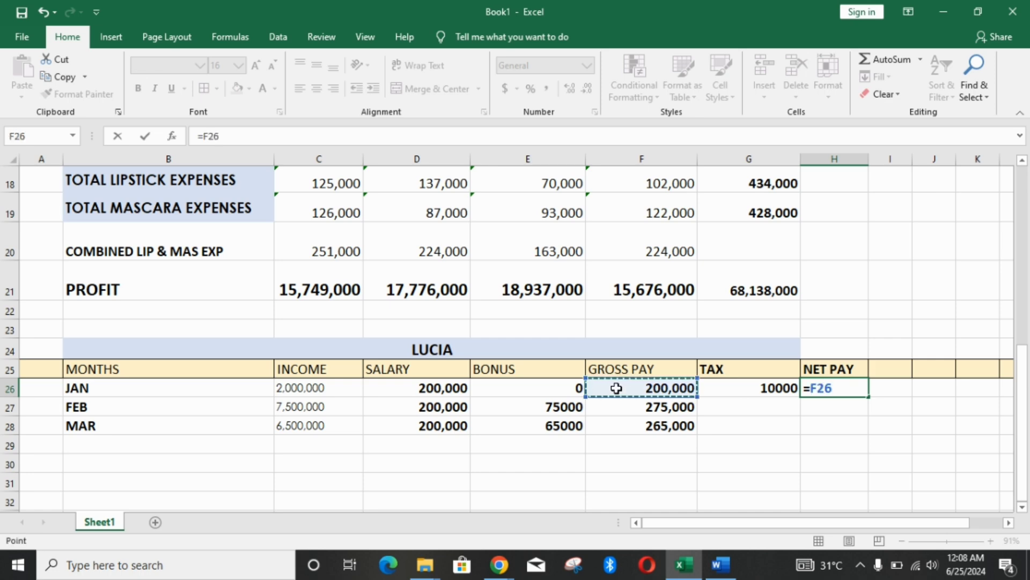
text(-)
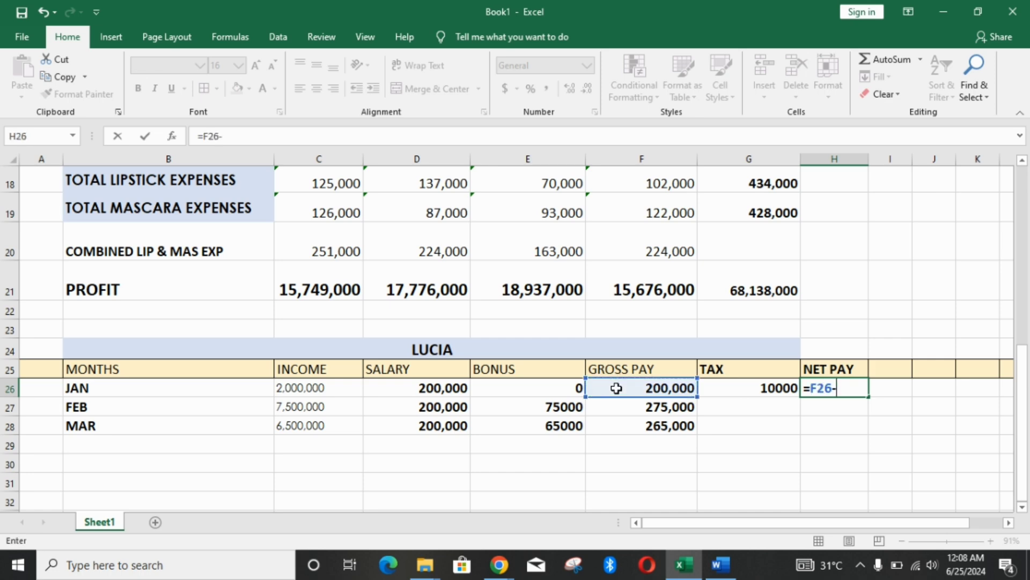
click(741, 390)
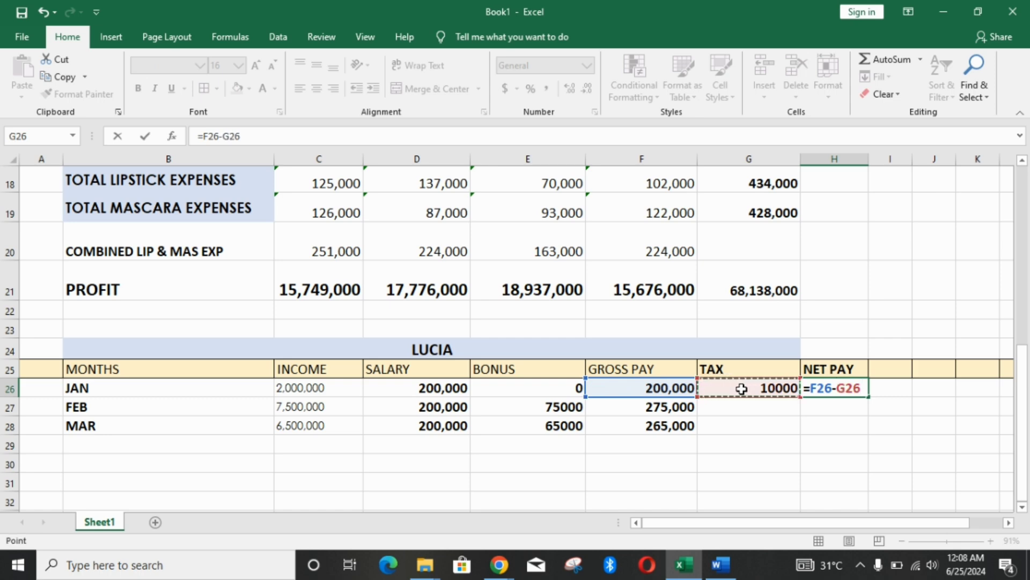
key(Return)
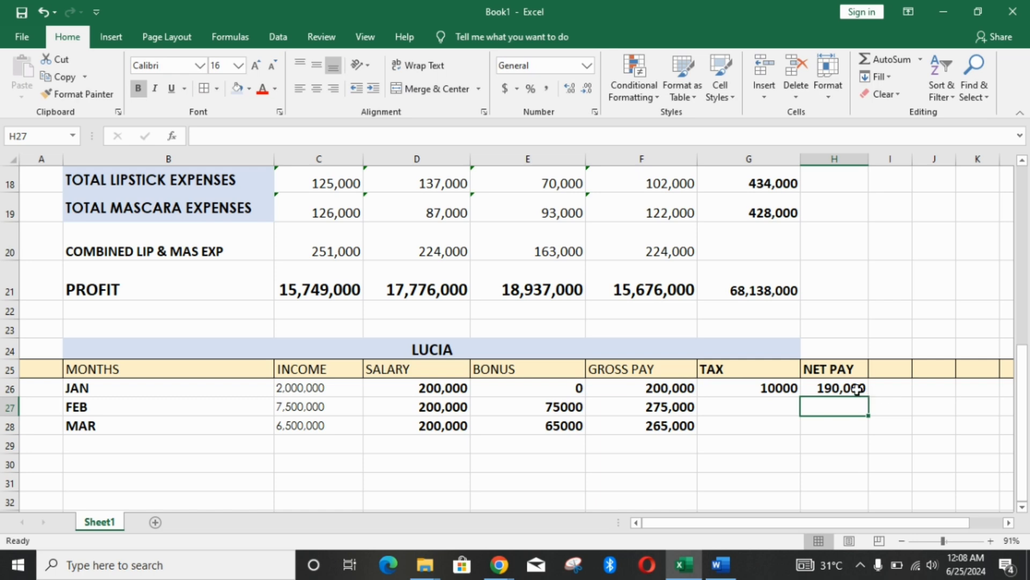
- Fill the tax formula from G26 down to G28 and the net pay formula from H26 down to H28
click(780, 385)
drag(800, 396, 805, 444)
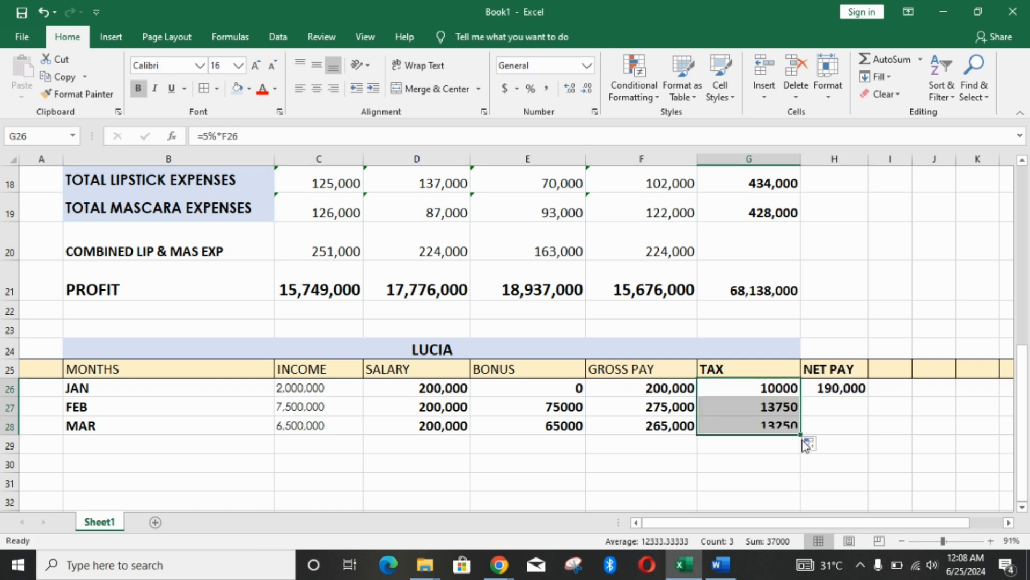
click(828, 389)
drag(870, 397, 870, 436)
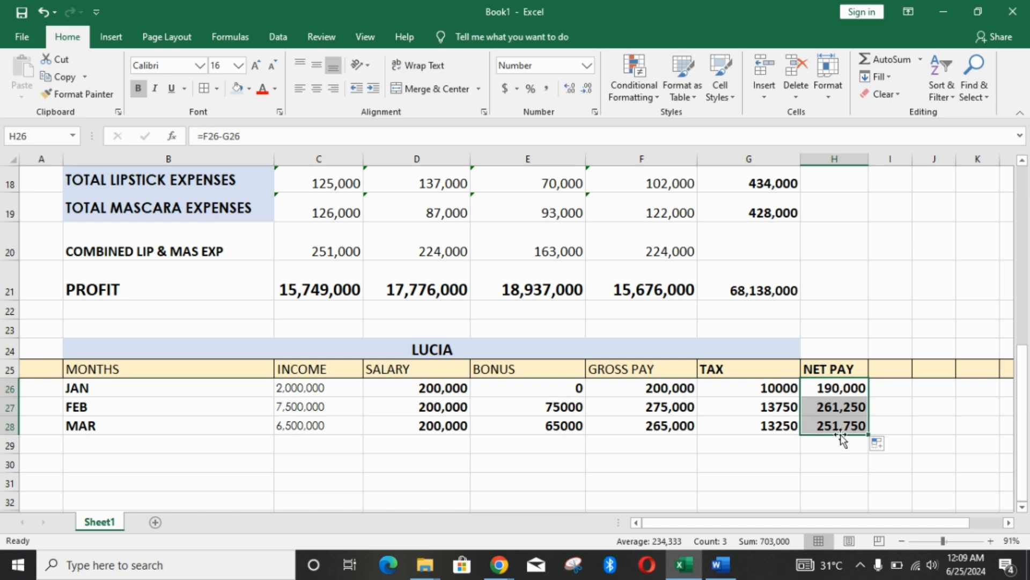
click(656, 374)
drag(657, 396, 660, 423)
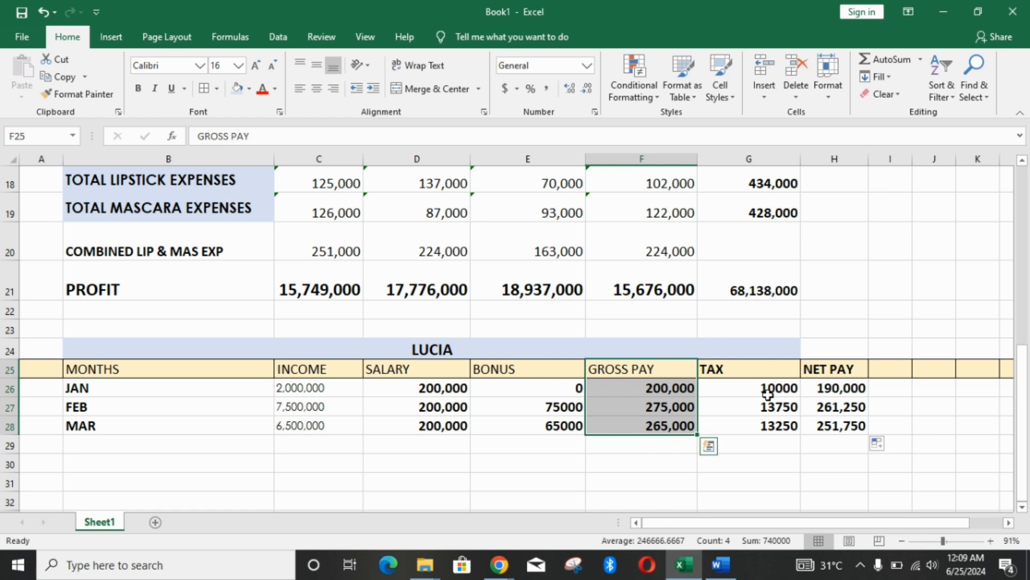
drag(821, 371, 834, 423)
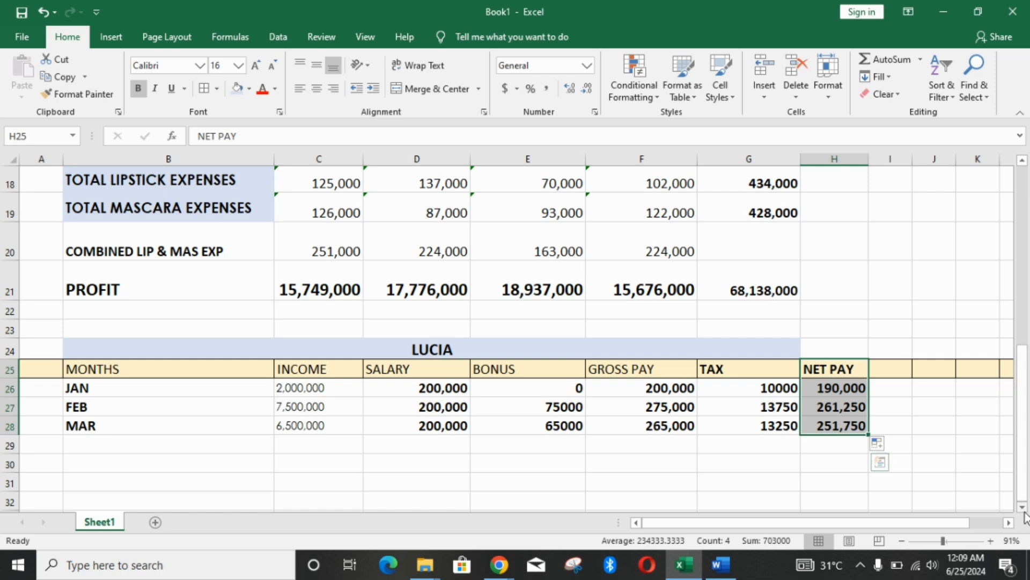
scroll(1025, 516, down, 1)
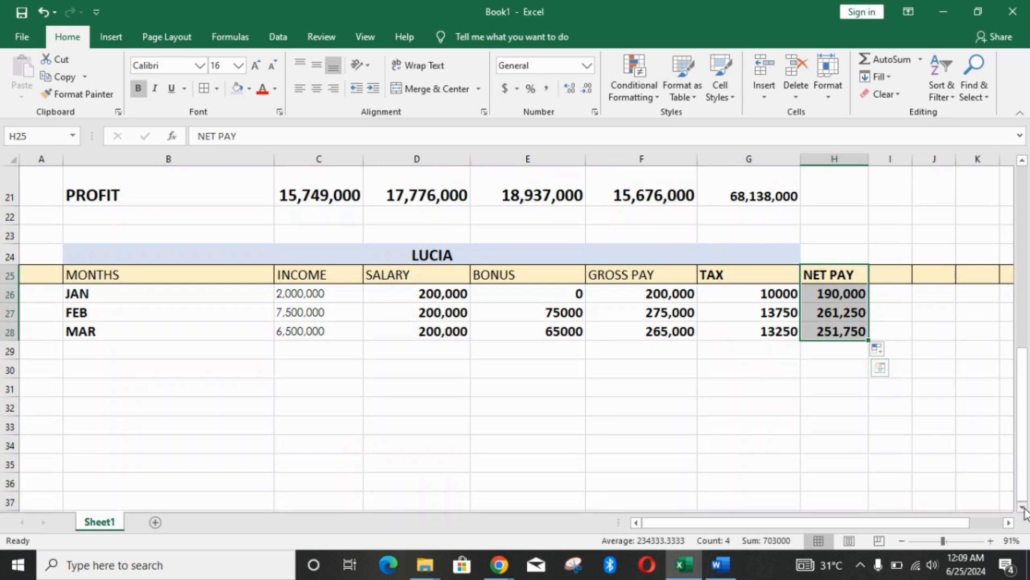